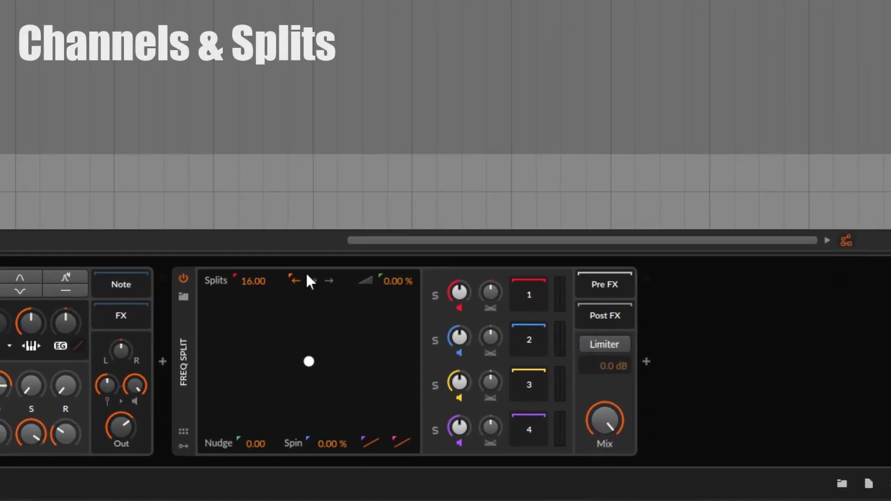
Step: Bypass the Freq Split device to hear the unprocessed Polysynth, and re-enable it
{"action": "left_click", "coordinate": [6, 147]}
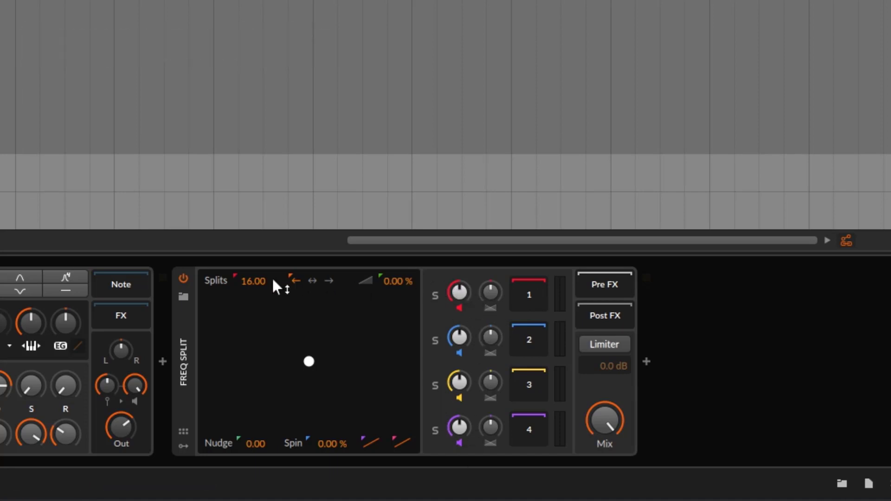
{"action": "left_click", "coordinate": [184, 278]}
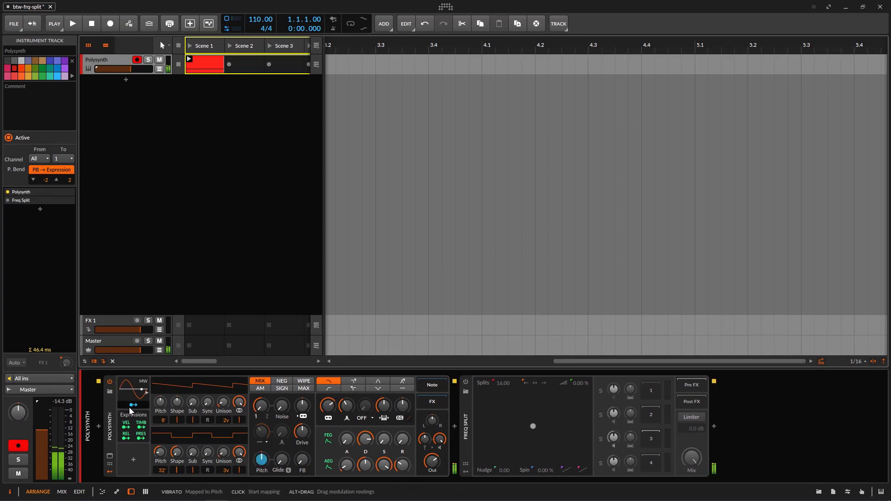
{"action": "left_click", "coordinate": [465, 383]}
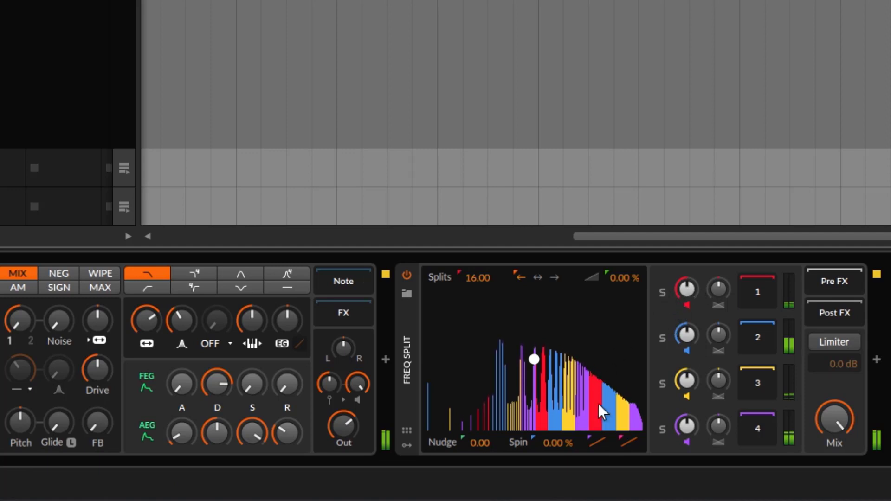
Step: Audition Freq Split channels 1, 2, 3 and 4 one after another in solo, releasing each solo
{"action": "left_click", "coordinate": [664, 290]}
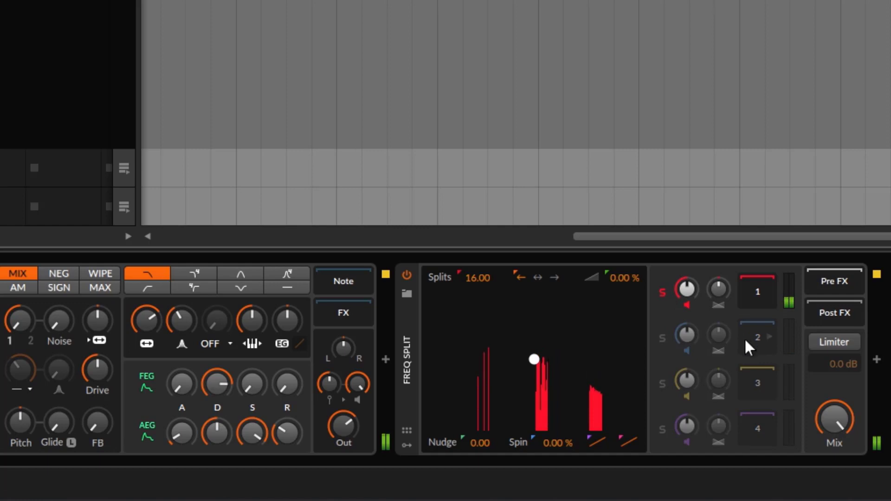
{"action": "left_click", "coordinate": [665, 290]}
{"action": "left_click", "coordinate": [661, 337]}
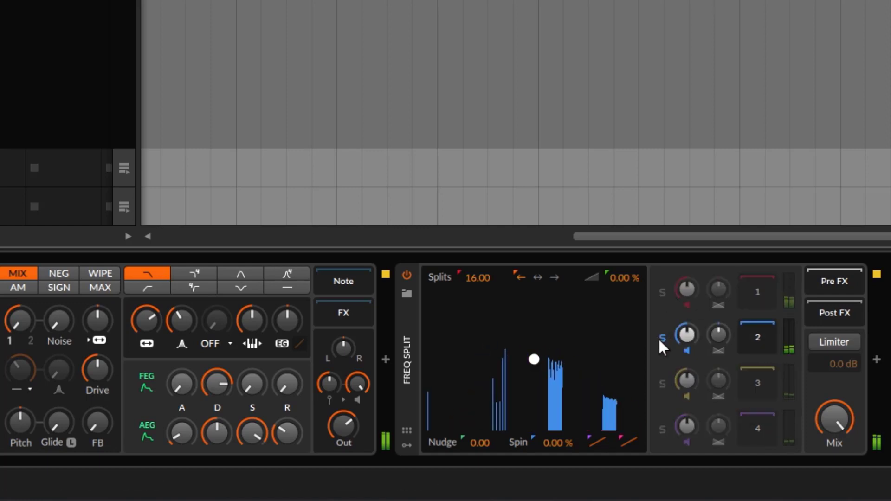
{"action": "left_click", "coordinate": [665, 336]}
{"action": "left_click", "coordinate": [664, 380]}
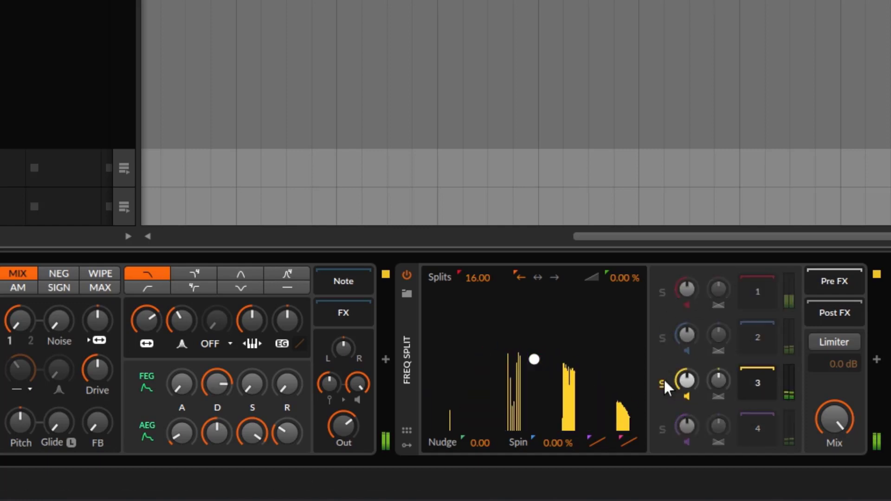
{"action": "left_click", "coordinate": [664, 380]}
{"action": "left_click", "coordinate": [663, 429]}
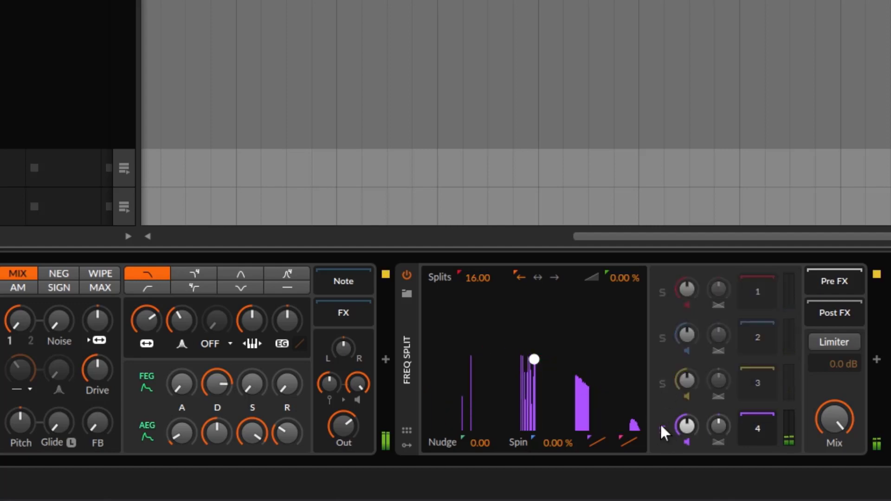
{"action": "left_click", "coordinate": [662, 427]}
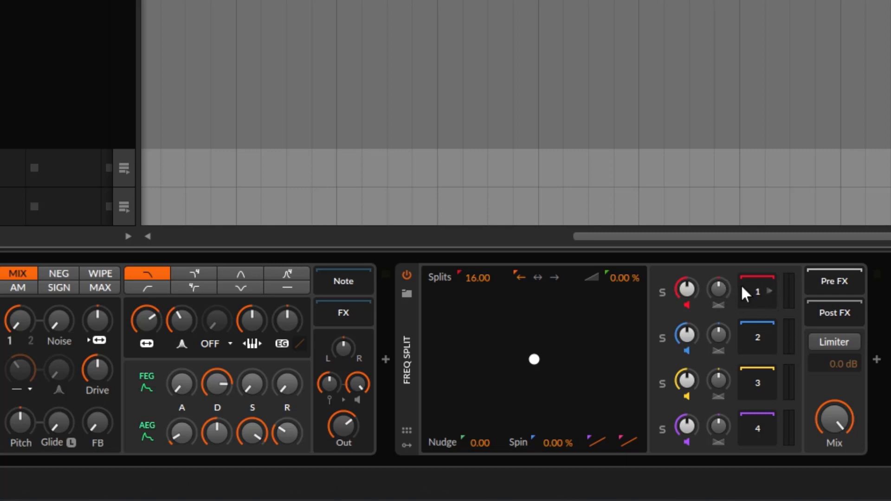
Step: Lower channel 1's volume, checking it in solo, and raise the volumes of channels 2 and 3 in Freq Split
{"action": "left_click", "coordinate": [663, 293]}
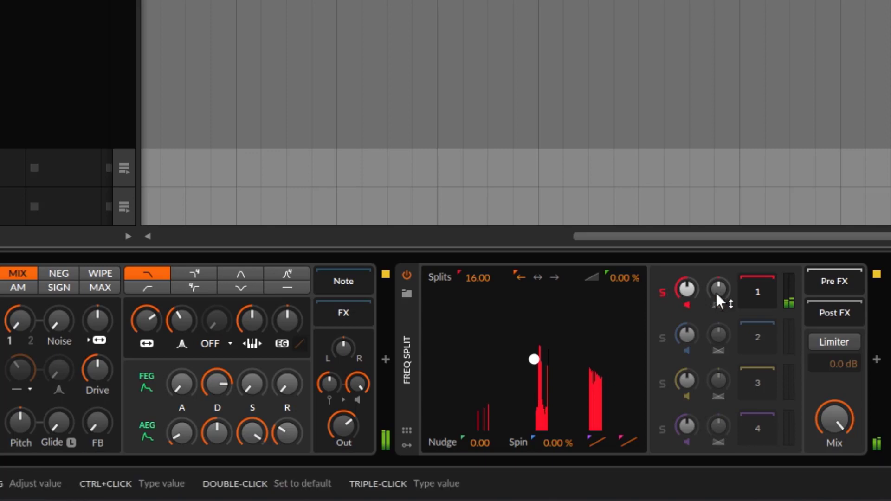
{"action": "left_click_drag", "start_coordinate": [689, 287], "coordinate": [689, 325]}
{"action": "left_click", "coordinate": [666, 287]}
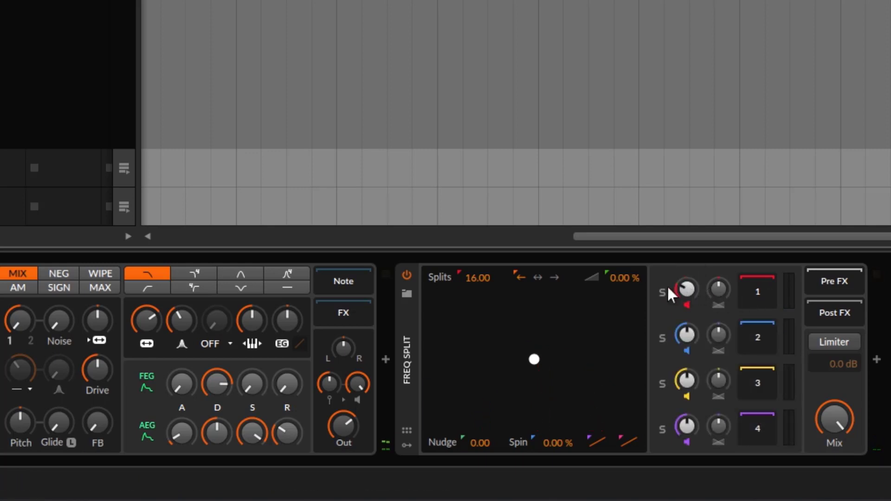
{"action": "left_click", "coordinate": [664, 288]}
{"action": "left_click", "coordinate": [662, 293]}
{"action": "mouse_move", "coordinate": [686, 290]}
{"action": "left_mouse_down"}
{"action": "mouse_move", "coordinate": [686, 337]}
{"action": "mouse_move", "coordinate": [682, 302]}
{"action": "left_mouse_up"}
{"action": "left_click_drag", "start_coordinate": [687, 332], "coordinate": [687, 348]}
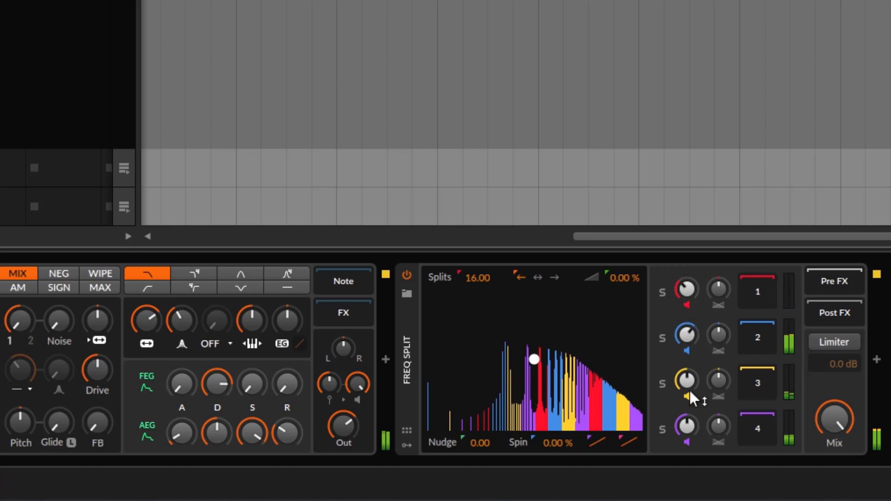
{"action": "left_click_drag", "start_coordinate": [690, 388], "coordinate": [717, 400]}
Step: Pan Freq Split channel 2 to the right and channel 3 to the left
{"action": "left_click_drag", "start_coordinate": [720, 338], "coordinate": [717, 303]}
{"action": "left_click_drag", "start_coordinate": [718, 338], "coordinate": [718, 328]}
{"action": "left_click_drag", "start_coordinate": [718, 382], "coordinate": [719, 378]}
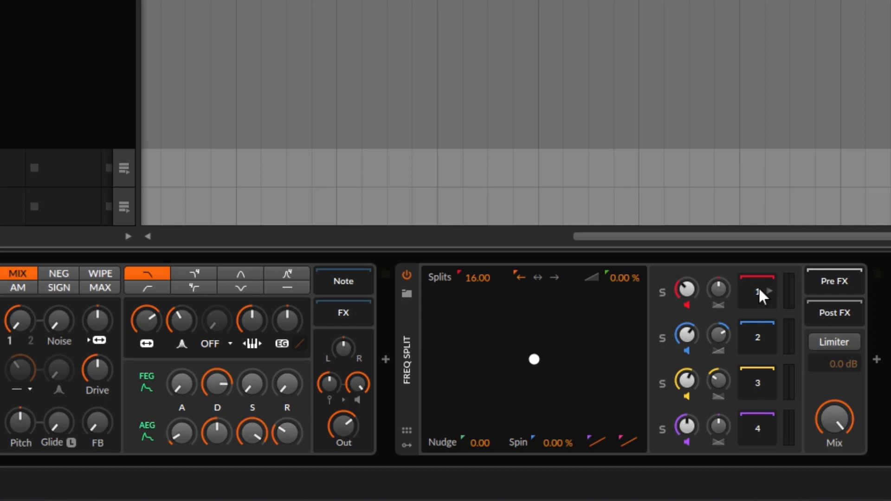
Step: Search the device browser for delay, add Delay-2 to Freq Split channel 1 and show that channel's chain
{"action": "key", "text": "b"}
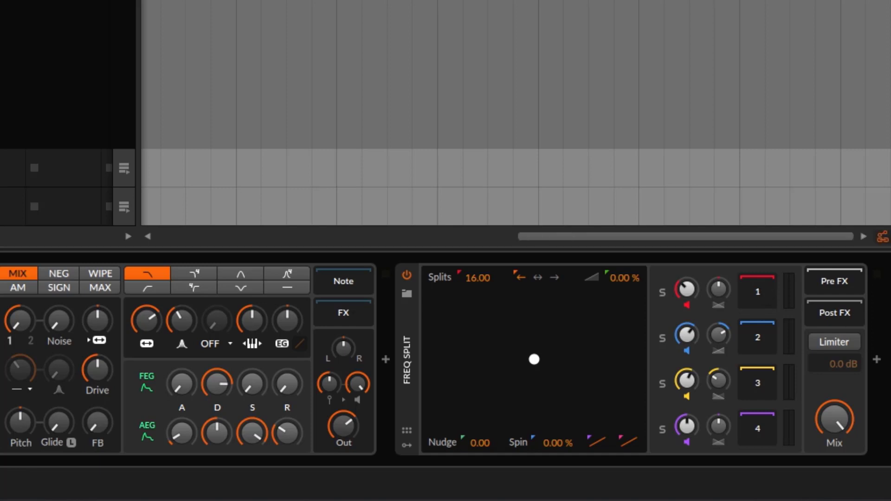
{"action": "key", "text": "ctrl+a"}
{"action": "type", "text": "delayt"}
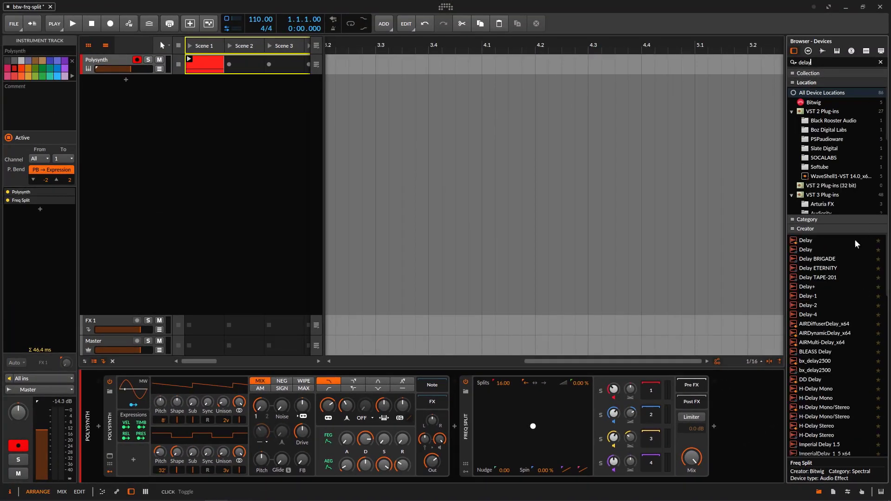
{"action": "left_click_drag", "start_coordinate": [814, 305], "coordinate": [653, 393]}
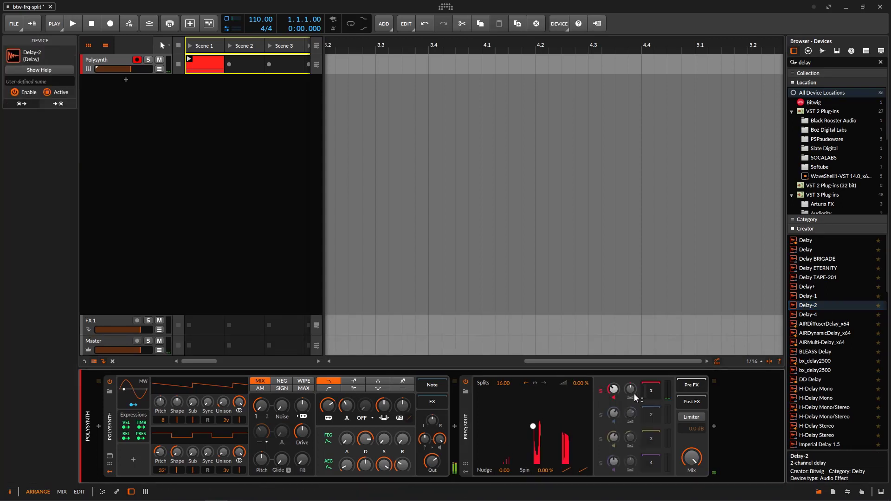
{"action": "left_click", "coordinate": [652, 394]}
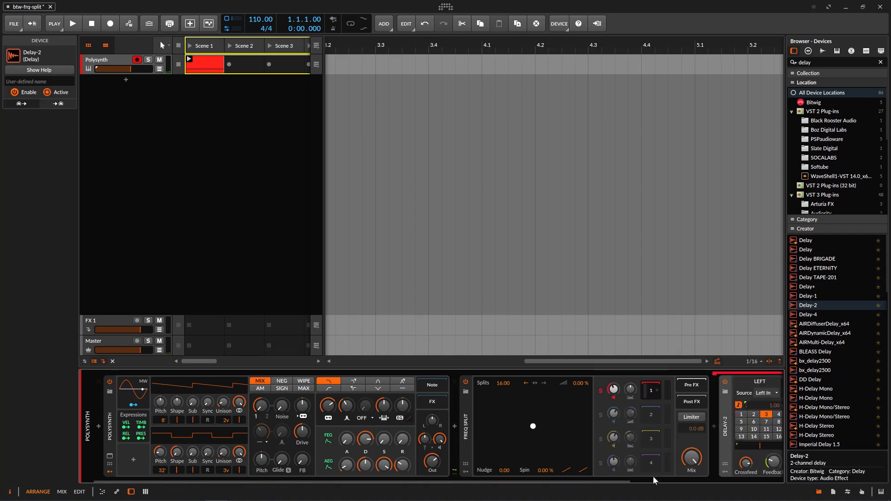
Step: Set Delay-2's mix to 46.5 %, raise its left feedback and widen it to the maximum width
{"action": "left_click_drag", "start_coordinate": [610, 480], "coordinate": [761, 469]}
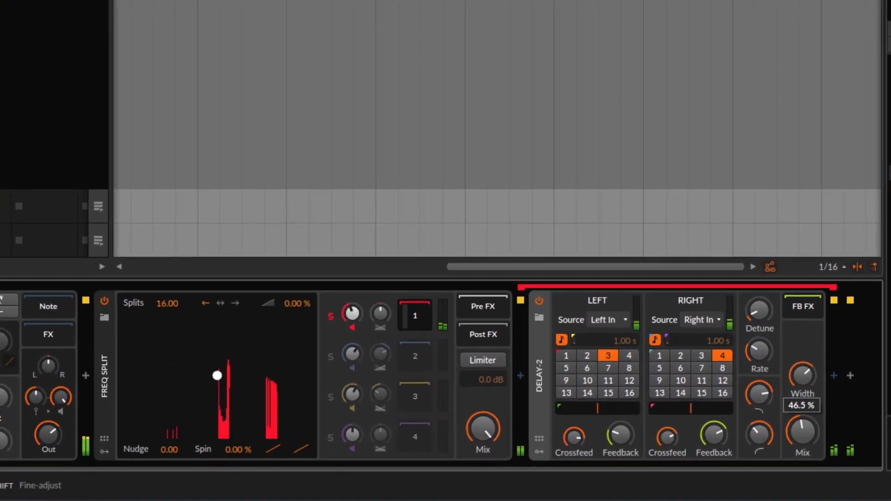
{"action": "left_click_drag", "start_coordinate": [618, 439], "coordinate": [619, 423]}
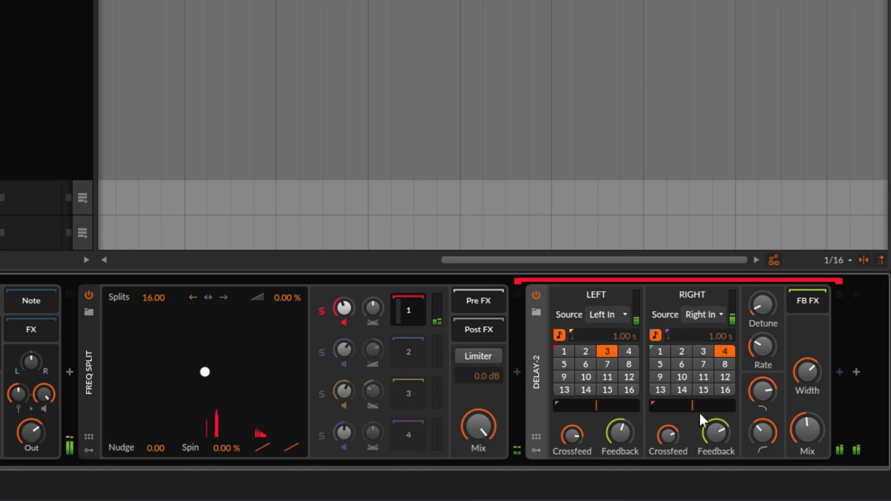
{"action": "left_click_drag", "start_coordinate": [819, 377], "coordinate": [801, 345]}
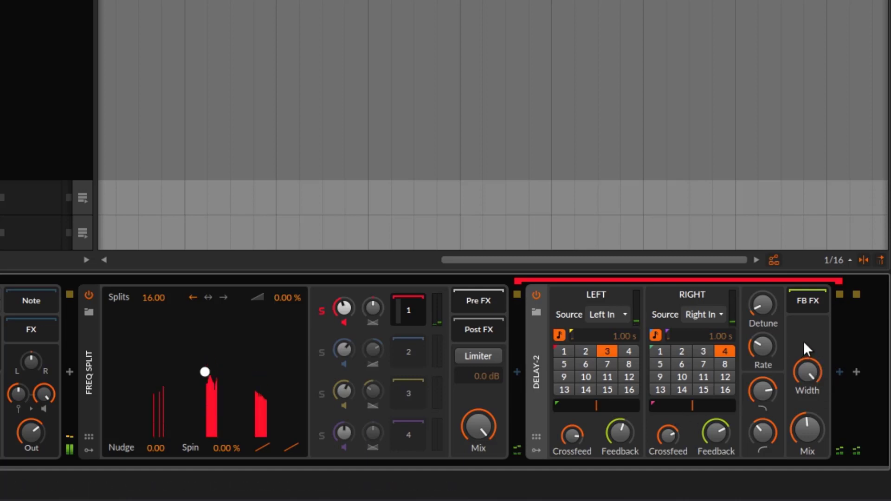
Step: Find the Convolution reverb in the device browser and add it to Freq Split channel 2
{"action": "left_click", "coordinate": [405, 348]}
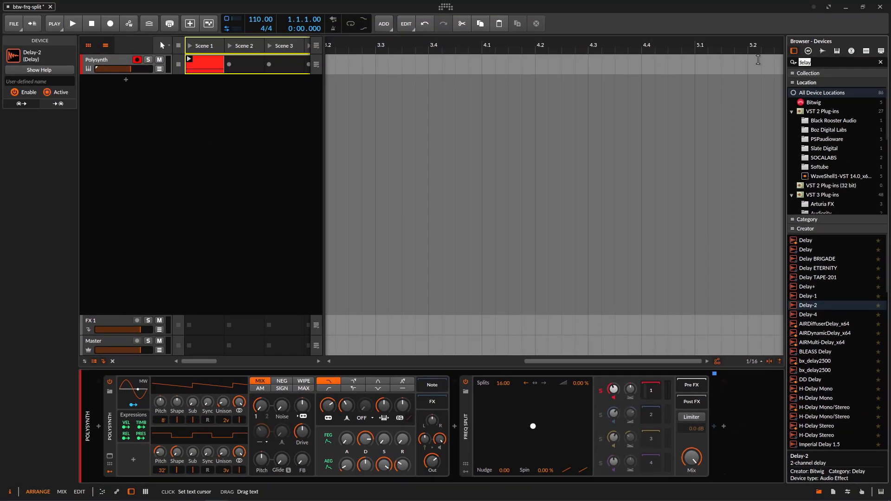
{"action": "type", "text": "convul"}
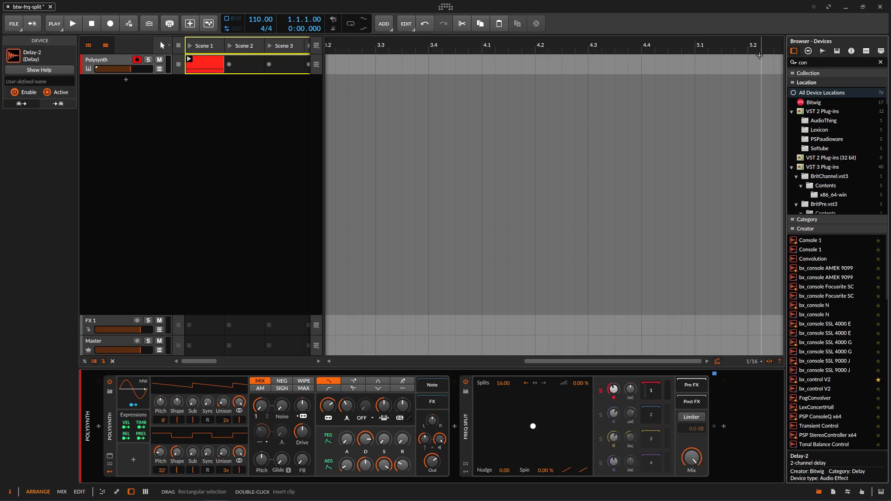
{"action": "left_click_drag", "start_coordinate": [822, 263], "coordinate": [655, 419]}
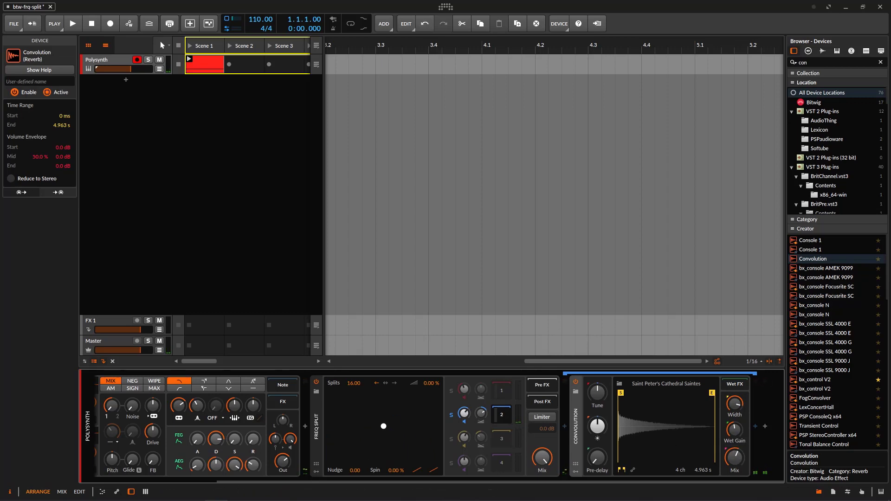
Step: Search the device browser for "tre" and add Tremolo to Freq Split channel 3
{"action": "left_click", "coordinate": [501, 439]}
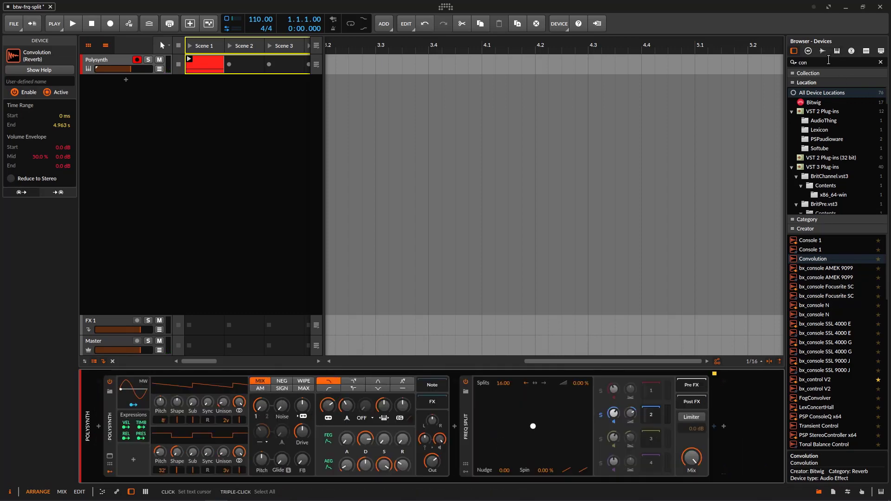
{"action": "type", "text": "tre"}
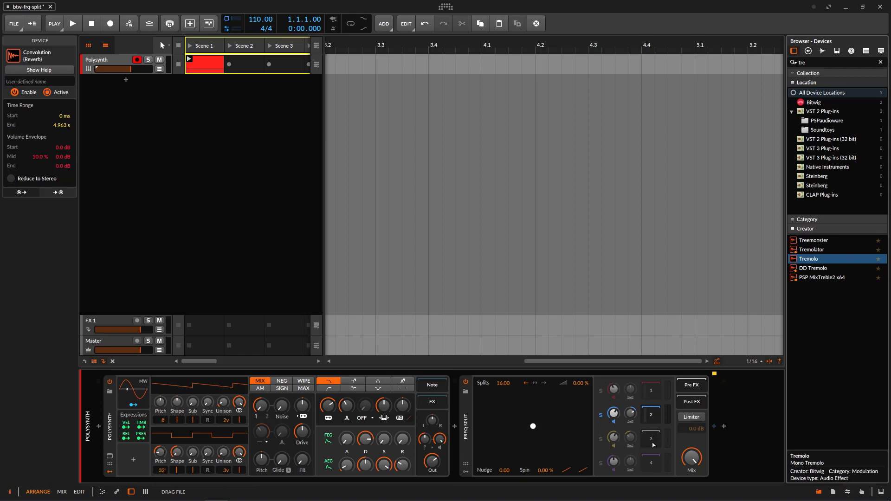
{"action": "key", "text": "Return"}
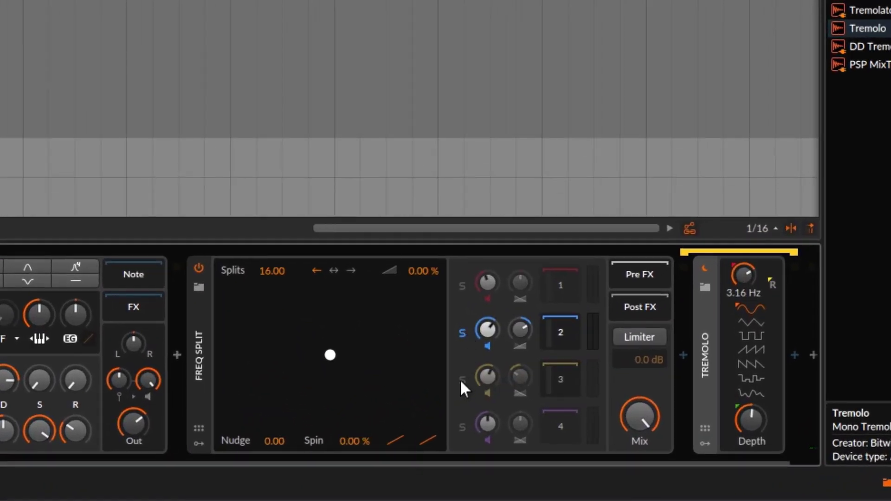
Step: Set the Tremolo's depth to 44.0 % while auditioning channel 3 in solo, and release the solo
{"action": "left_click", "coordinate": [461, 379]}
{"action": "mouse_move", "coordinate": [750, 422]}
{"action": "left_mouse_down"}
{"action": "mouse_move", "coordinate": [751, 441]}
{"action": "mouse_move", "coordinate": [751, 429]}
{"action": "left_mouse_up"}
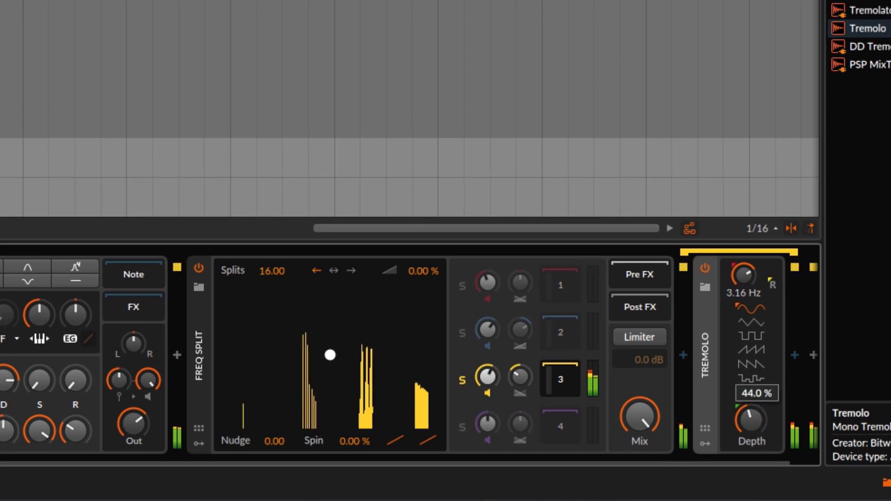
{"action": "left_click", "coordinate": [463, 380]}
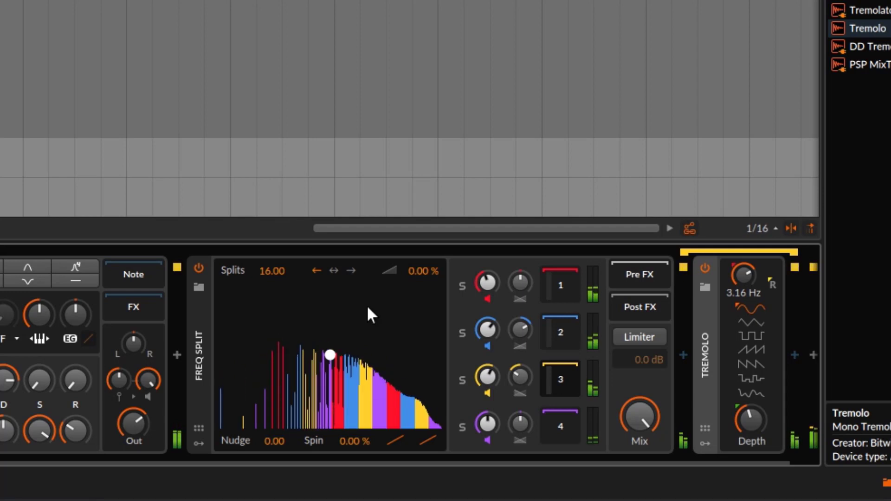
Step: Compare the sound with Freq Split bypassed and re-enabled, and close the device browser
{"action": "key", "text": "space"}
{"action": "left_click", "coordinate": [199, 269]}
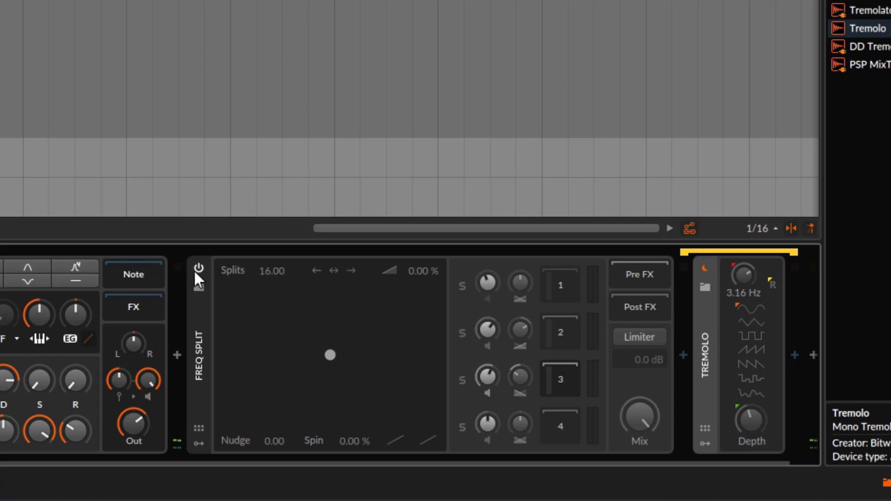
{"action": "left_click", "coordinate": [199, 269]}
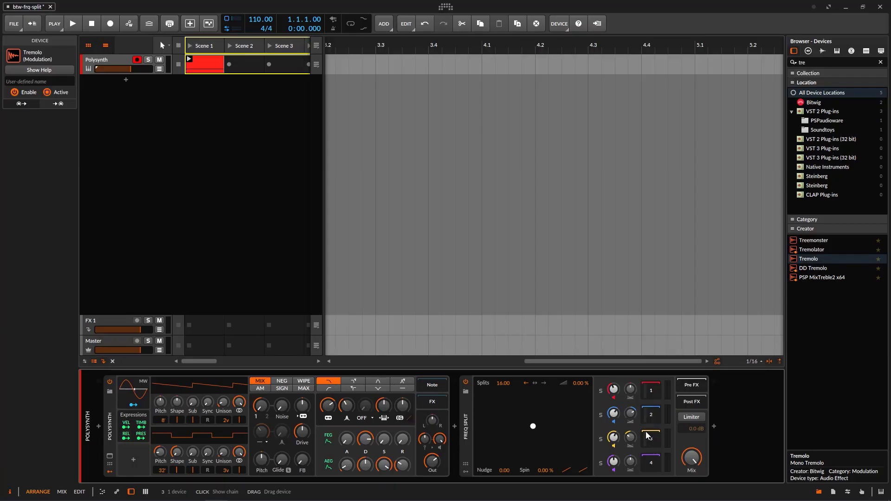
{"action": "left_click", "coordinate": [818, 492]}
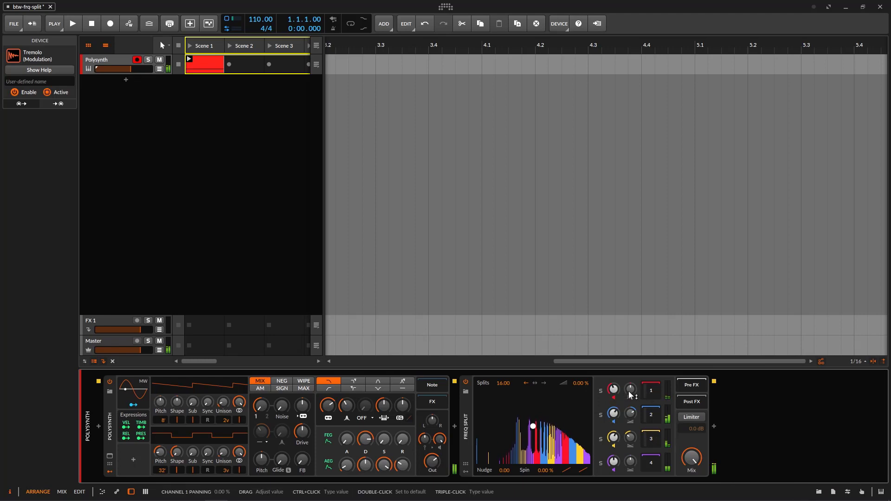
Step: Show and hide channel 1's device chain, and compare the output with Freq Split switched off and on
{"action": "left_click", "coordinate": [651, 392]}
{"action": "left_click", "coordinate": [651, 392]}
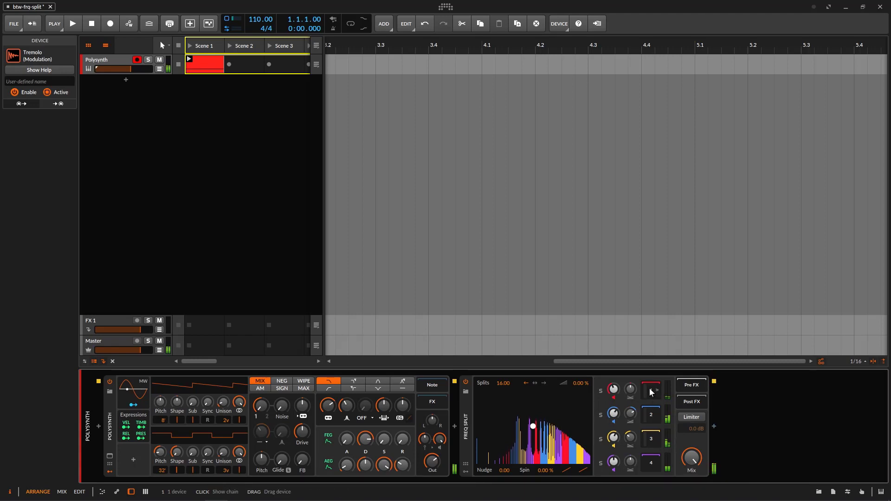
{"action": "left_click", "coordinate": [465, 382]}
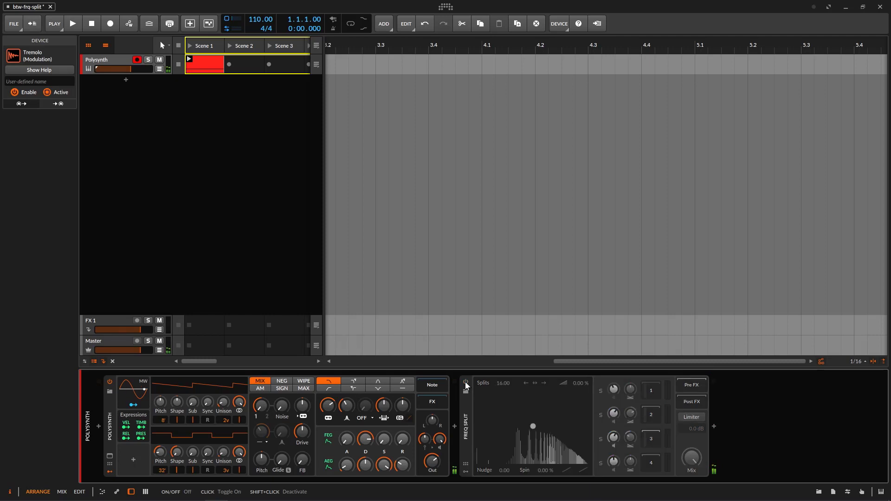
{"action": "left_click", "coordinate": [466, 384]}
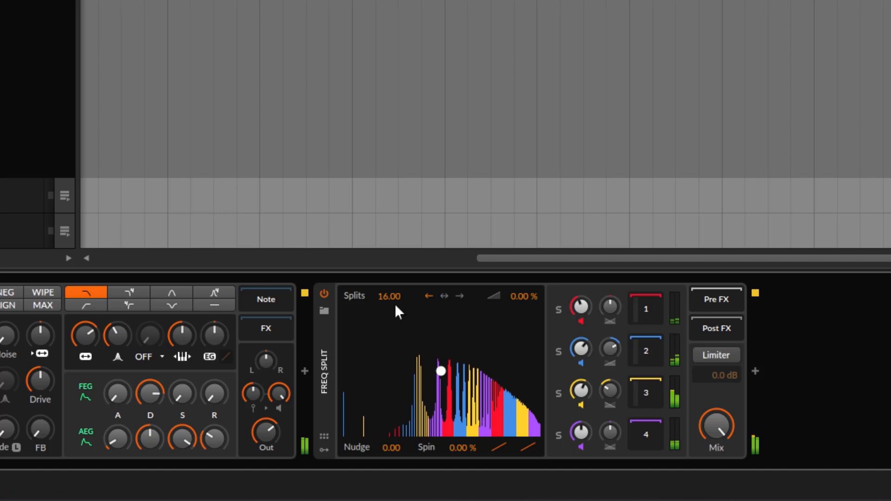
Step: Reduce the number of splits in Freq Split to 1.00
{"action": "left_click_drag", "start_coordinate": [388, 299], "coordinate": [388, 378]}
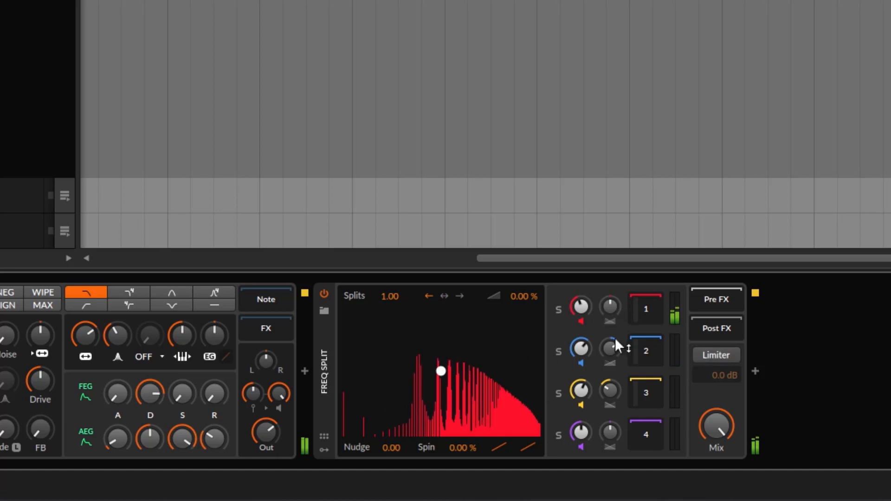
{"action": "left_click_drag", "start_coordinate": [615, 340], "coordinate": [589, 306]}
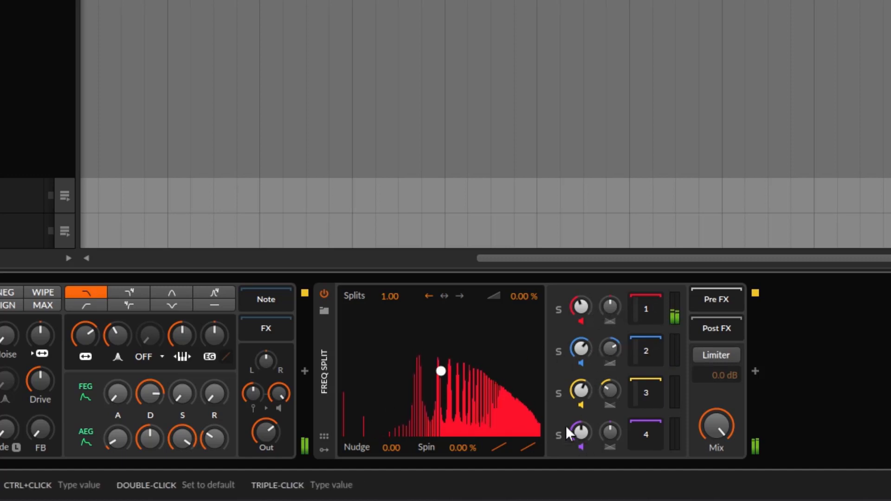
Step: Raise Freq Split's number of splits gradually through 1.41 and 3.86 up to 1024.00
{"action": "left_click_drag", "start_coordinate": [389, 296], "coordinate": [389, 248]}
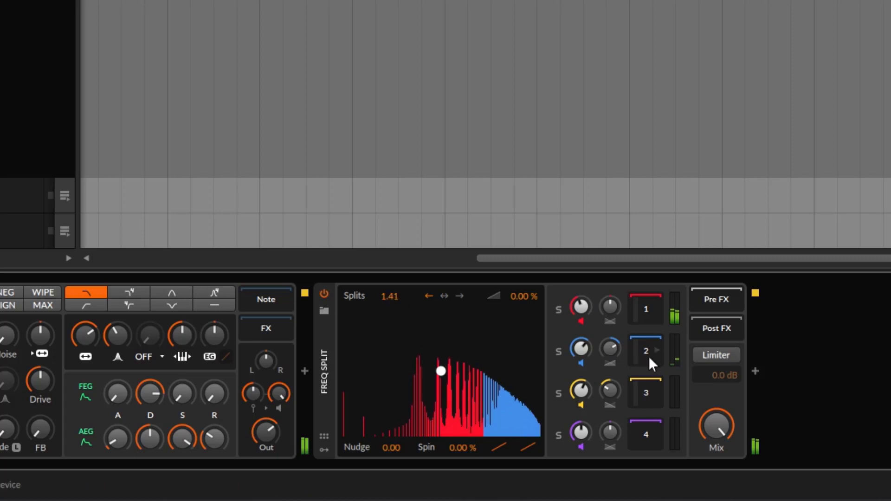
{"action": "left_click_drag", "start_coordinate": [390, 297], "coordinate": [389, 168]}
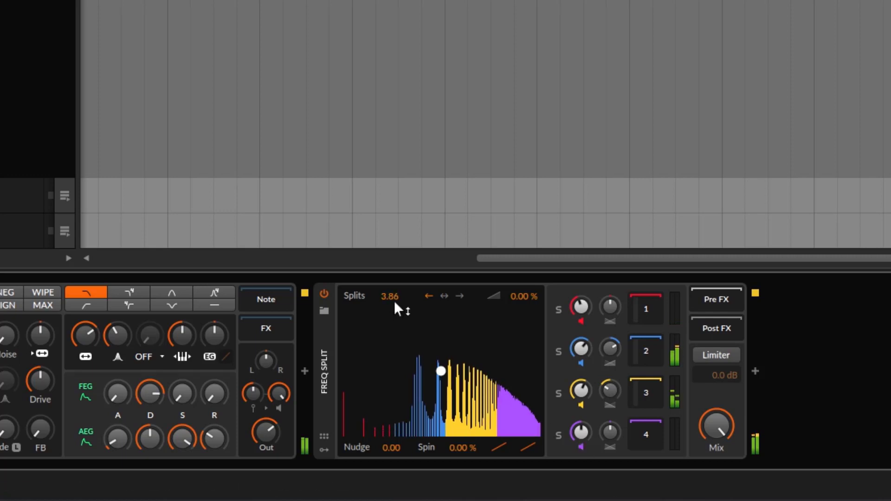
{"action": "left_click_drag", "start_coordinate": [390, 299], "coordinate": [389, 0]}
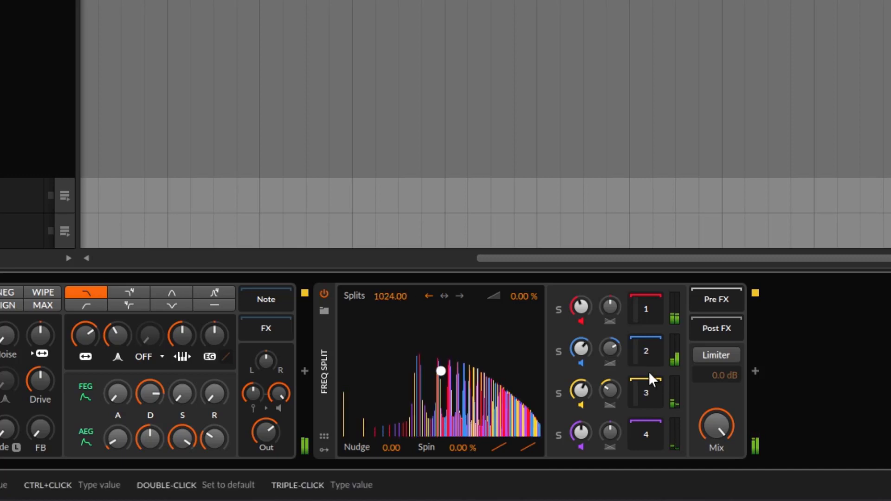
Step: Audition channels 1 and 2 one at a time in solo, and release the solo
{"action": "left_click", "coordinate": [560, 309]}
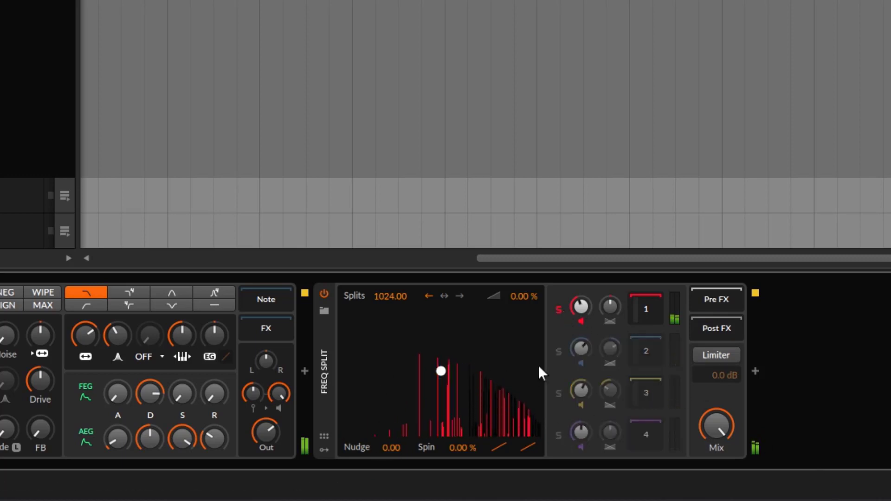
{"action": "left_click", "coordinate": [560, 351]}
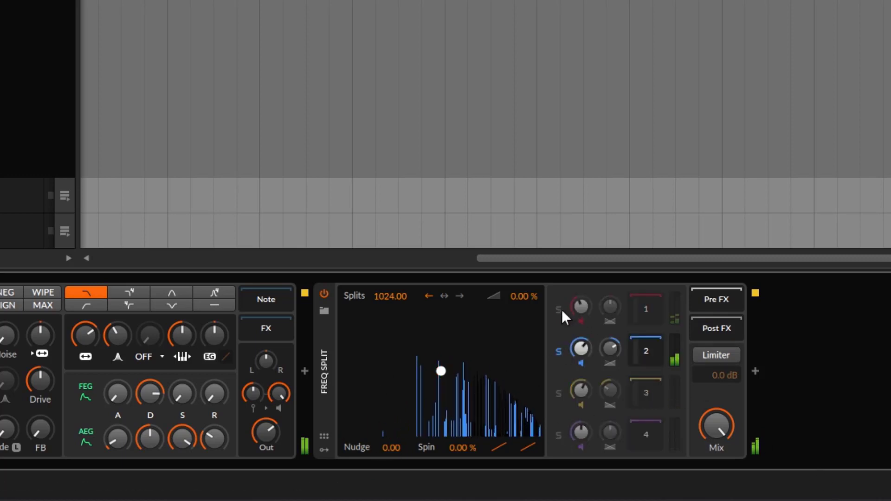
{"action": "left_click", "coordinate": [559, 351]}
Step: Bring the splits down to 16.00, and sweep them between 12.55 and 27.86 with the leftward split direction
{"action": "left_click_drag", "start_coordinate": [387, 295], "coordinate": [387, 349]}
{"action": "mouse_move", "coordinate": [390, 296]}
{"action": "left_mouse_down"}
{"action": "mouse_move", "coordinate": [390, 284]}
{"action": "mouse_move", "coordinate": [397, 298]}
{"action": "left_mouse_up"}
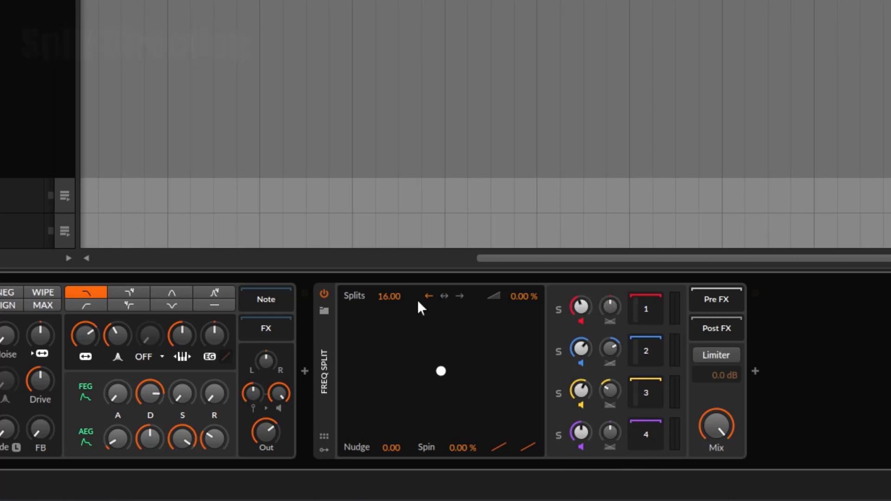
{"action": "left_click_drag", "start_coordinate": [391, 300], "coordinate": [391, 328]}
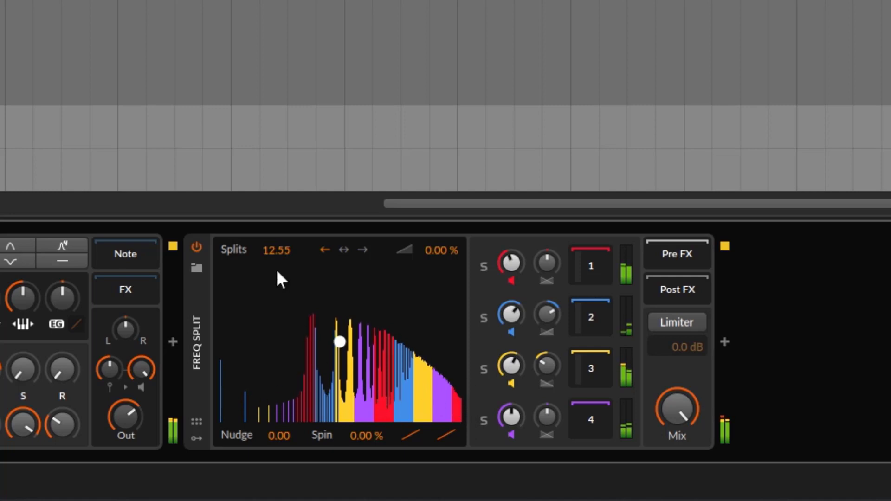
{"action": "left_click_drag", "start_coordinate": [275, 249], "coordinate": [275, 227]}
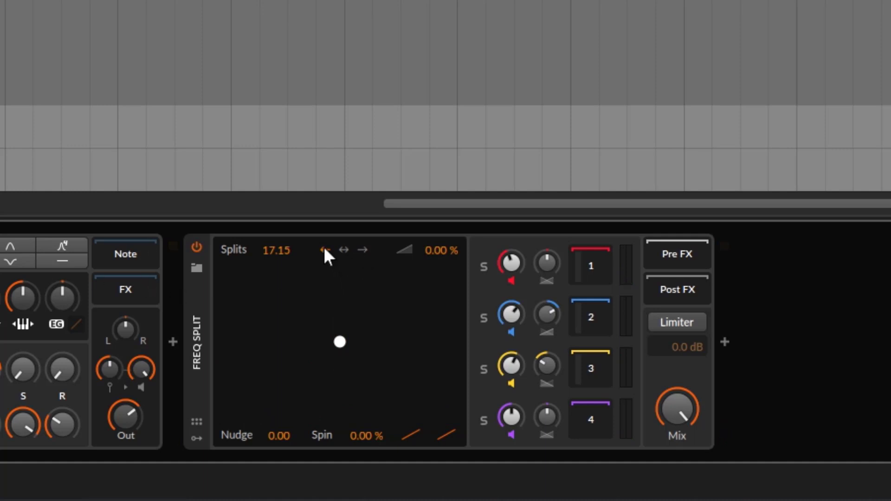
{"action": "left_click_drag", "start_coordinate": [275, 258], "coordinate": [275, 213]}
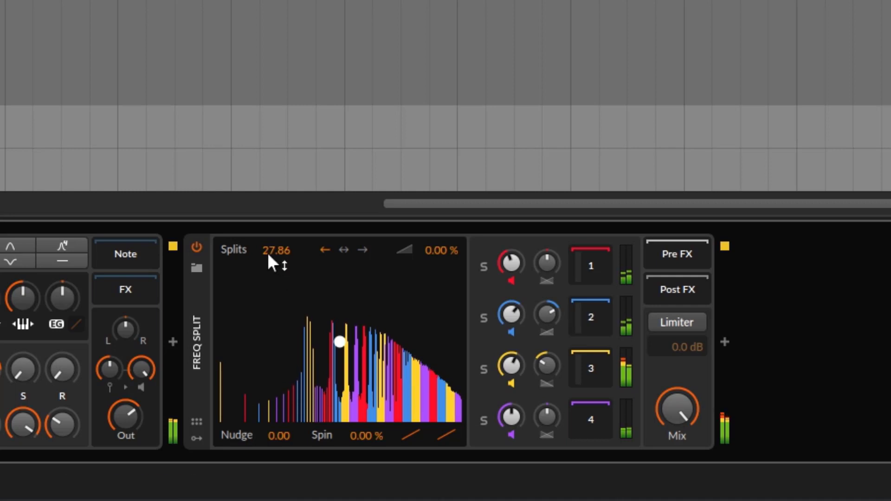
Step: Switch the split direction to rightward and vary the splits between 10.93 and 13.45
{"action": "left_click_drag", "start_coordinate": [269, 253], "coordinate": [320, 264]}
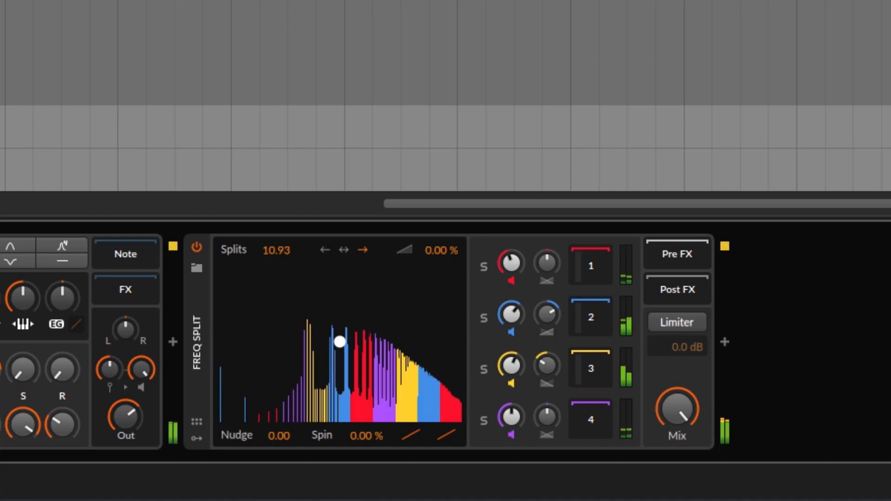
{"action": "mouse_move", "coordinate": [276, 250]}
{"action": "left_mouse_down"}
{"action": "mouse_move", "coordinate": [276, 180]}
{"action": "mouse_move", "coordinate": [281, 253]}
{"action": "left_mouse_up"}
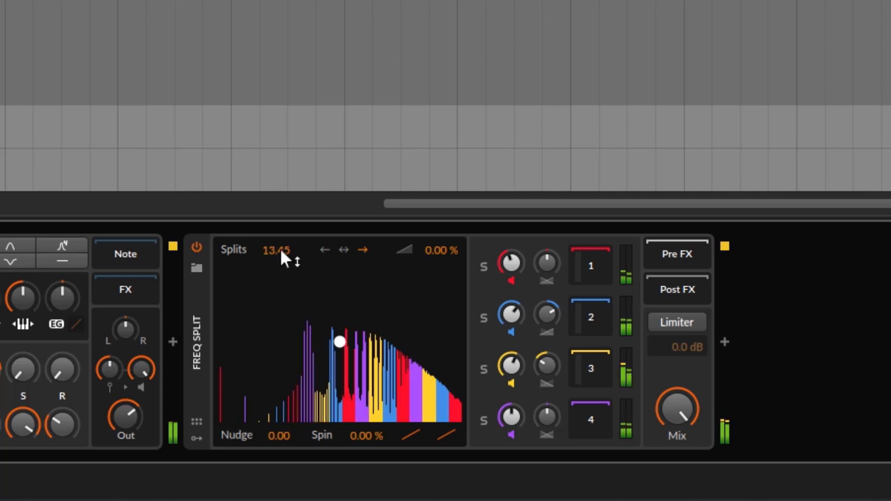
Step: Set the split direction to bidirectional, and try a shifted curve handle and different split counts up to 45.25
{"action": "left_click", "coordinate": [343, 250]}
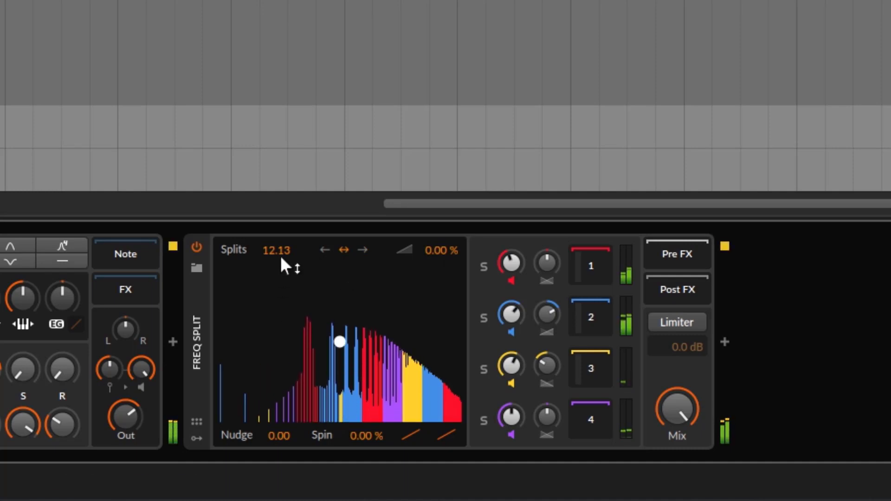
{"action": "left_click_drag", "start_coordinate": [278, 253], "coordinate": [278, 204]}
{"action": "left_click_drag", "start_coordinate": [340, 343], "coordinate": [377, 343]}
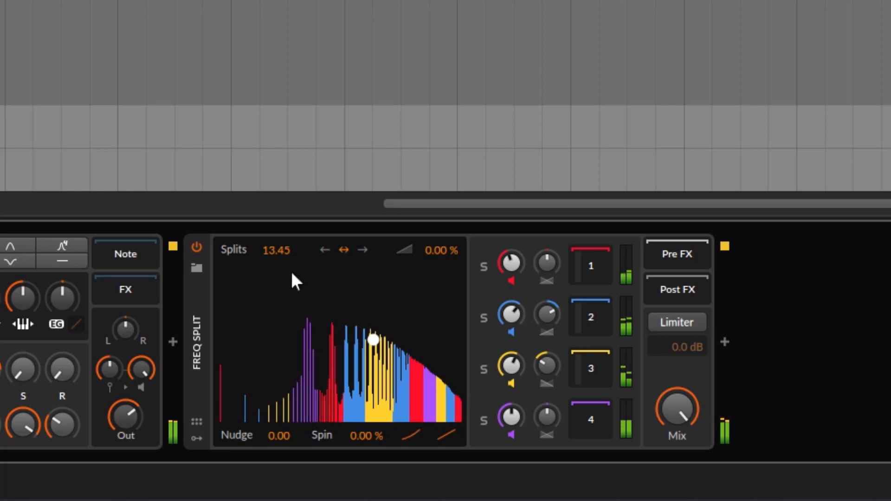
{"action": "left_click_drag", "start_coordinate": [284, 258], "coordinate": [278, 213]}
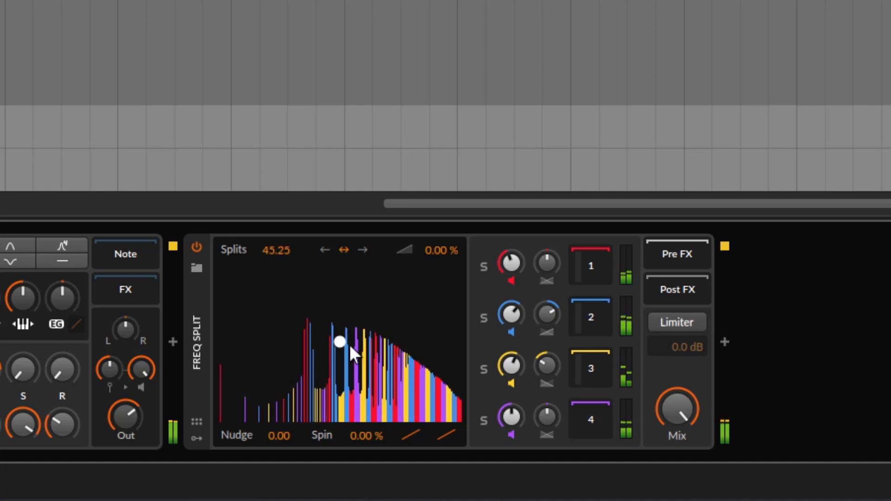
Step: Return to the leftward direction with the default 16.00 splits, and sweep the splits down to 3.60 and up to 5.66
{"action": "double_click", "coordinate": [274, 248]}
{"action": "mouse_move", "coordinate": [274, 248]}
{"action": "left_mouse_down"}
{"action": "mouse_move", "coordinate": [274, 278]}
{"action": "mouse_move", "coordinate": [274, 265]}
{"action": "left_mouse_up"}
{"action": "double_click", "coordinate": [279, 252]}
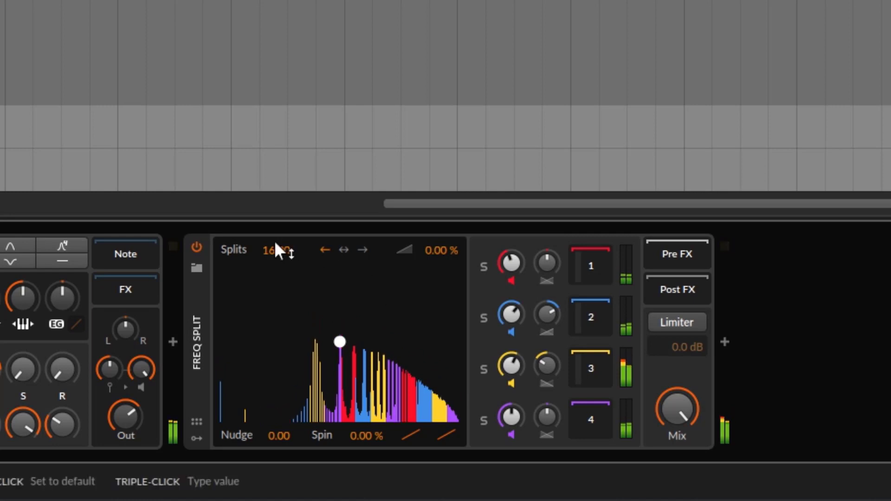
{"action": "left_click_drag", "start_coordinate": [276, 250], "coordinate": [276, 309]}
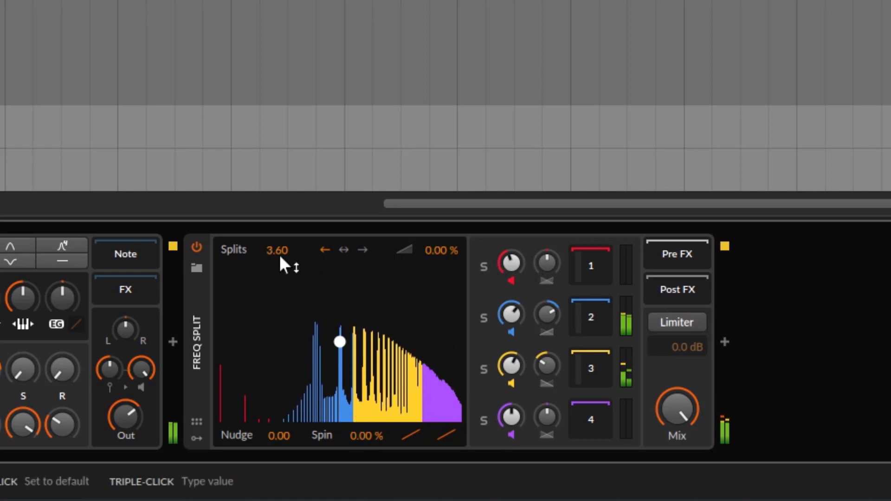
{"action": "left_click_drag", "start_coordinate": [279, 254], "coordinate": [279, 195]}
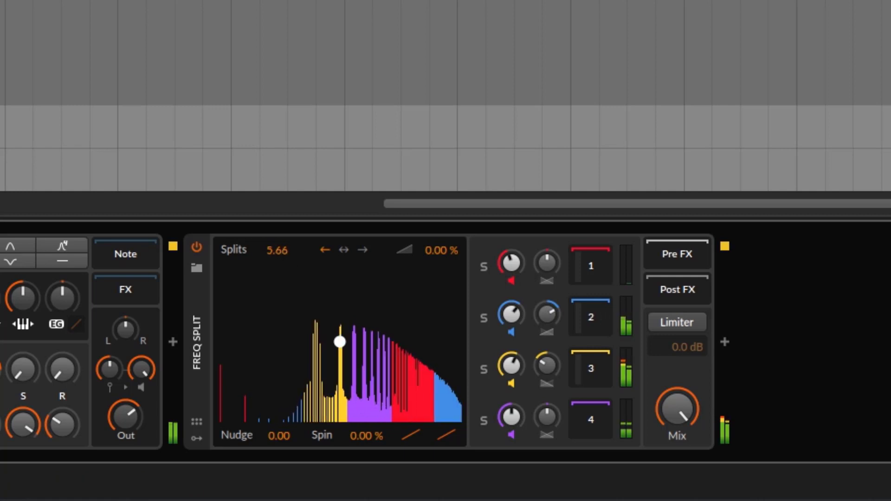
Step: Solo channel 1 and raise the band crossfade to about 80.0 %
{"action": "left_click", "coordinate": [483, 267]}
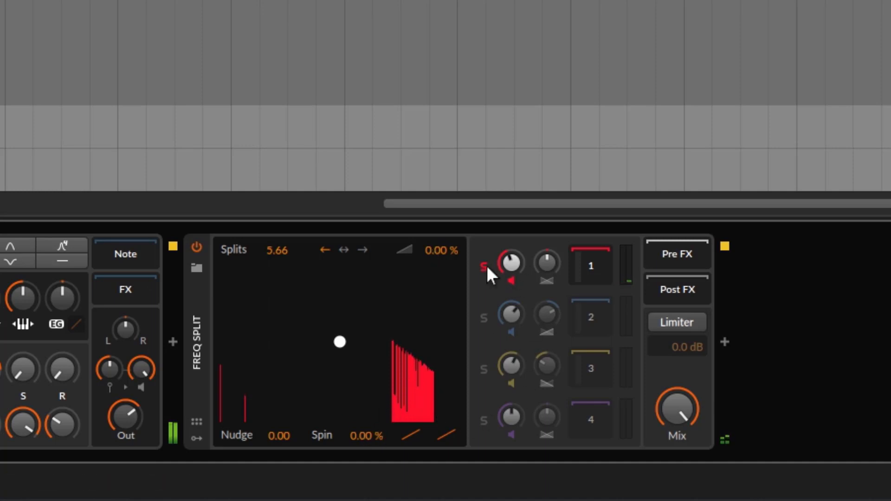
{"action": "left_click_drag", "start_coordinate": [444, 253], "coordinate": [444, 186]}
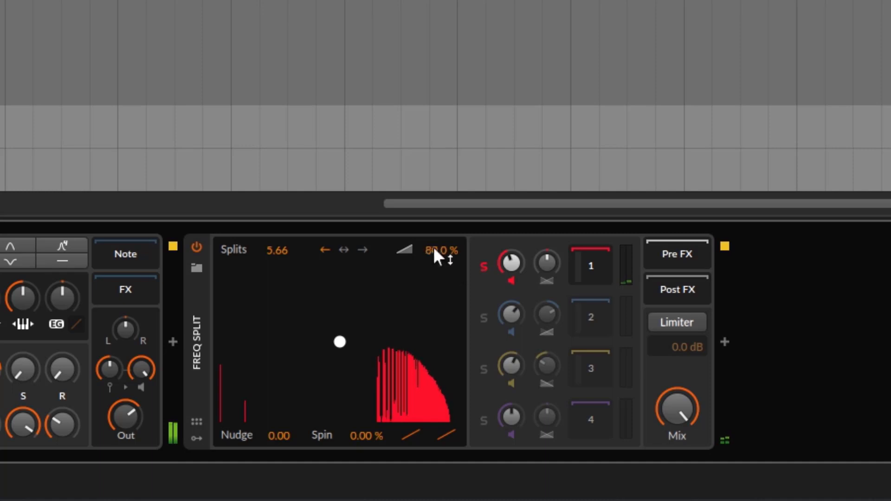
Step: Solo channel 2 with 11.31 splits, and sweep the band crossfade repeatedly between low values and 100 %
{"action": "left_click", "coordinate": [484, 318]}
{"action": "left_click_drag", "start_coordinate": [276, 256], "coordinate": [276, 224]}
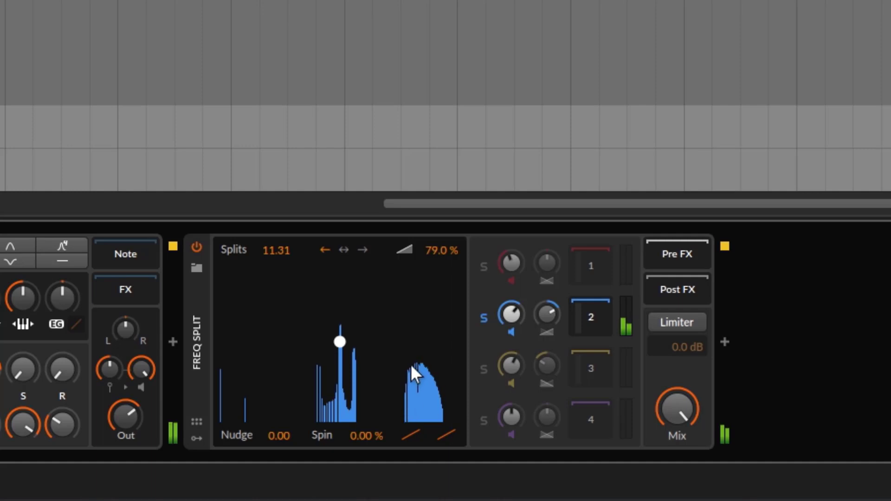
{"action": "left_click_drag", "start_coordinate": [434, 253], "coordinate": [518, 305]}
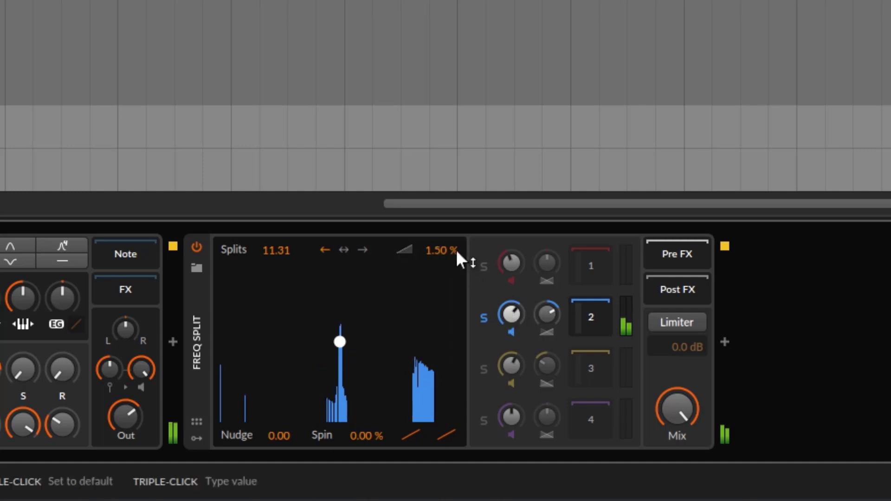
{"action": "left_click_drag", "start_coordinate": [442, 251], "coordinate": [441, 191]}
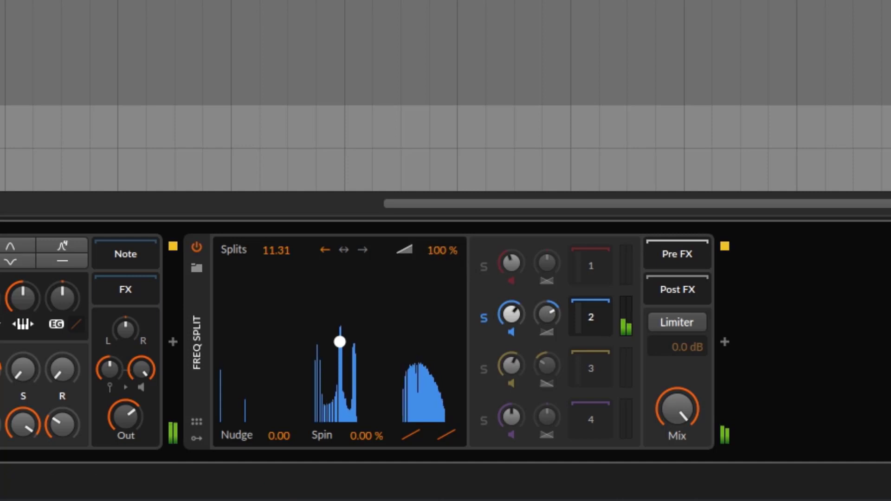
{"action": "left_click_drag", "start_coordinate": [442, 251], "coordinate": [442, 312]}
{"action": "left_click_drag", "start_coordinate": [442, 251], "coordinate": [442, 191]}
Step: Solo channel 1 with the band crossfade at 99.5 %, and release the solo
{"action": "left_click", "coordinate": [485, 267]}
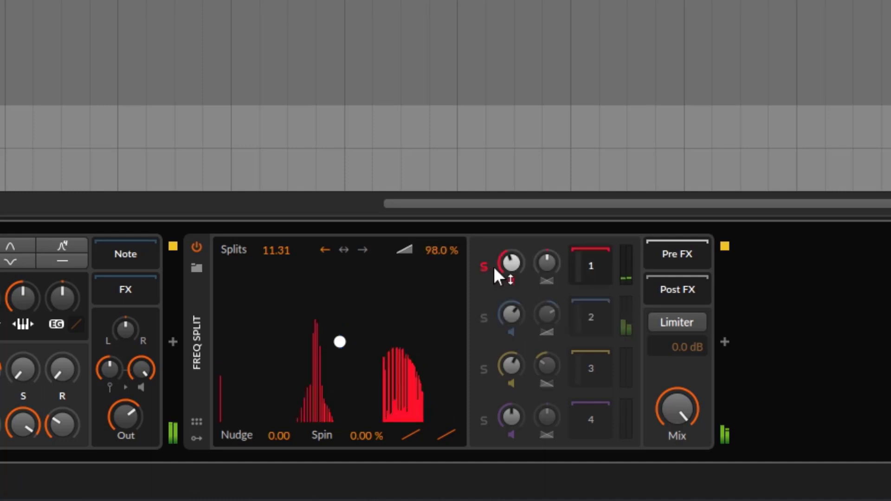
{"action": "mouse_move", "coordinate": [443, 246]}
{"action": "left_mouse_down"}
{"action": "mouse_move", "coordinate": [442, 312]}
{"action": "mouse_move", "coordinate": [442, 251]}
{"action": "left_mouse_up"}
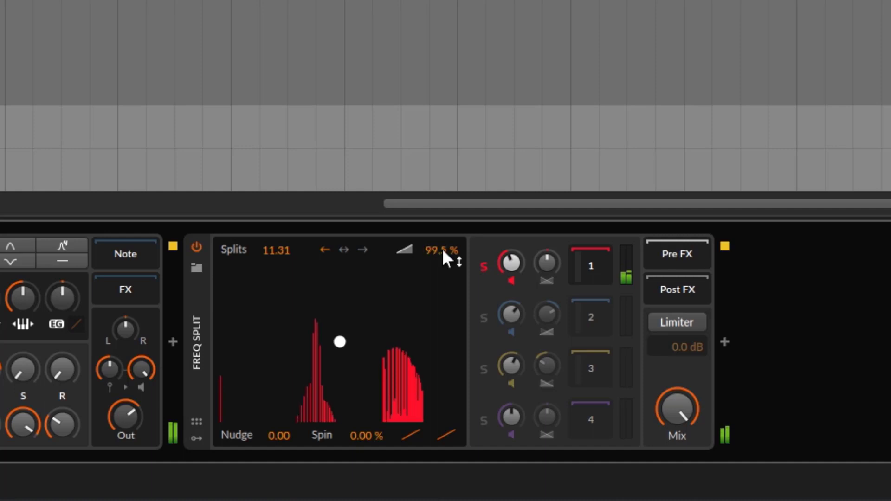
{"action": "left_click", "coordinate": [484, 266]}
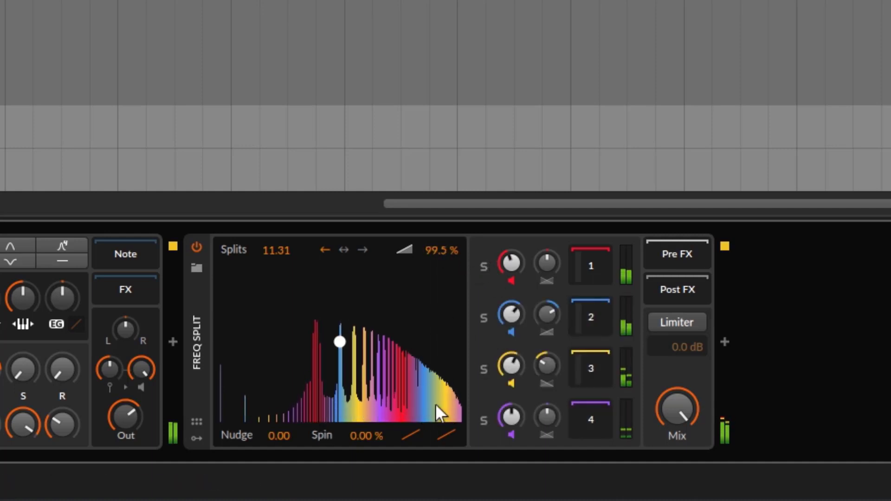
Step: Set the band crossfade back to 0.00 % and the number of splits to 4.00
{"action": "left_click_drag", "start_coordinate": [430, 250], "coordinate": [430, 316]}
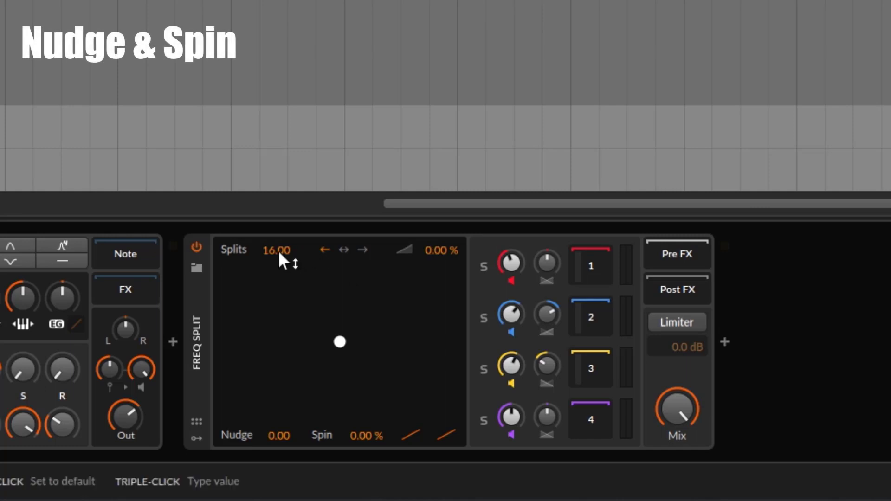
{"action": "left_click_drag", "start_coordinate": [278, 251], "coordinate": [278, 275]}
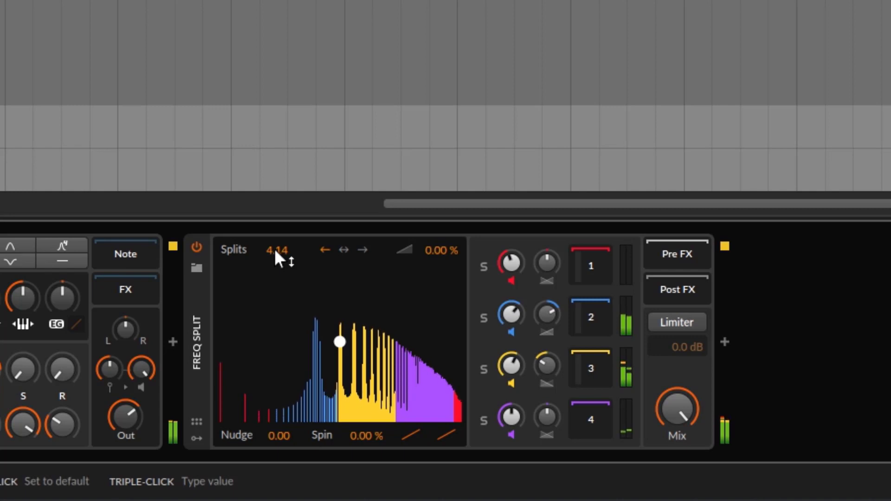
{"action": "mouse_move", "coordinate": [282, 250]}
{"action": "left_mouse_down"}
{"action": "mouse_move", "coordinate": [282, 223]}
{"action": "mouse_move", "coordinate": [283, 254]}
{"action": "left_mouse_up"}
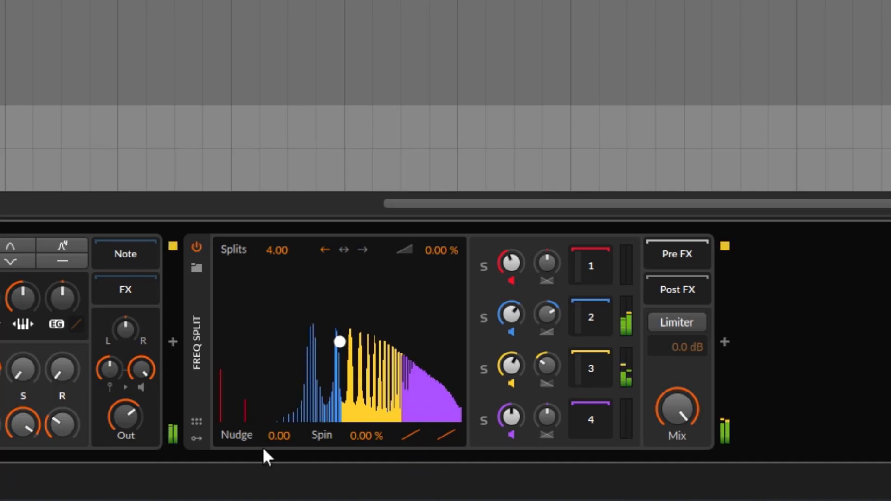
Step: Shift the bands by raising Nudge to +4.00, and reset Nudge to 0.00
{"action": "left_click_drag", "start_coordinate": [268, 437], "coordinate": [268, 290]}
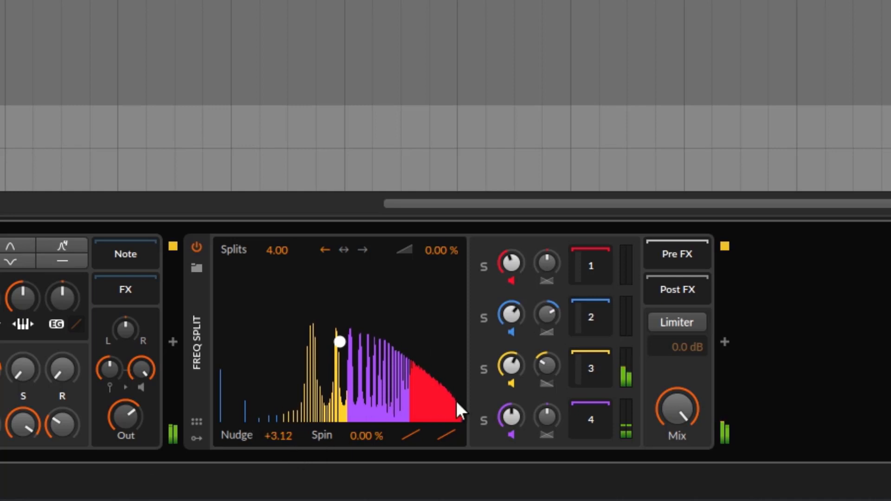
{"action": "mouse_move", "coordinate": [280, 435]}
{"action": "left_mouse_down"}
{"action": "mouse_move", "coordinate": [279, 444]}
{"action": "mouse_move", "coordinate": [289, 431]}
{"action": "left_mouse_up"}
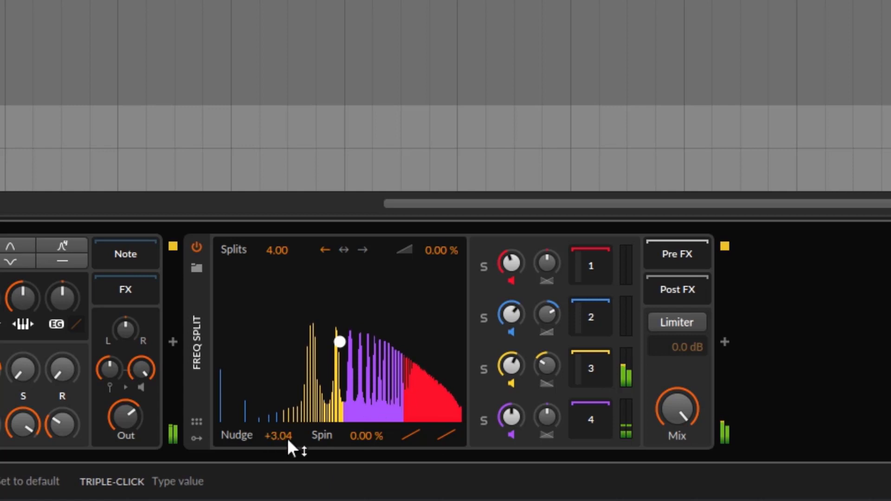
{"action": "left_click_drag", "start_coordinate": [287, 440], "coordinate": [287, 395]}
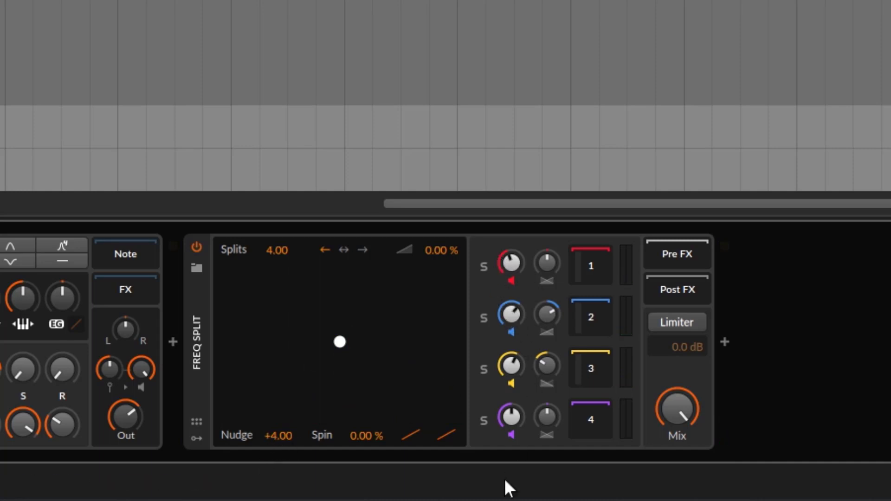
{"action": "double_click", "coordinate": [274, 438]}
Step: Start playback, sweep Nudge up to +1.08 and down to -4.00, and reset it to 0.00
{"action": "key", "text": "space"}
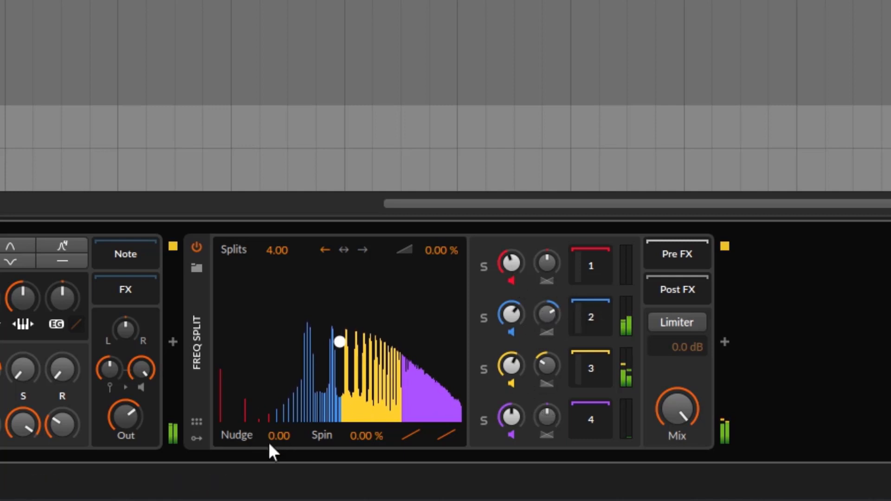
{"action": "left_click_drag", "start_coordinate": [272, 441], "coordinate": [271, 380]}
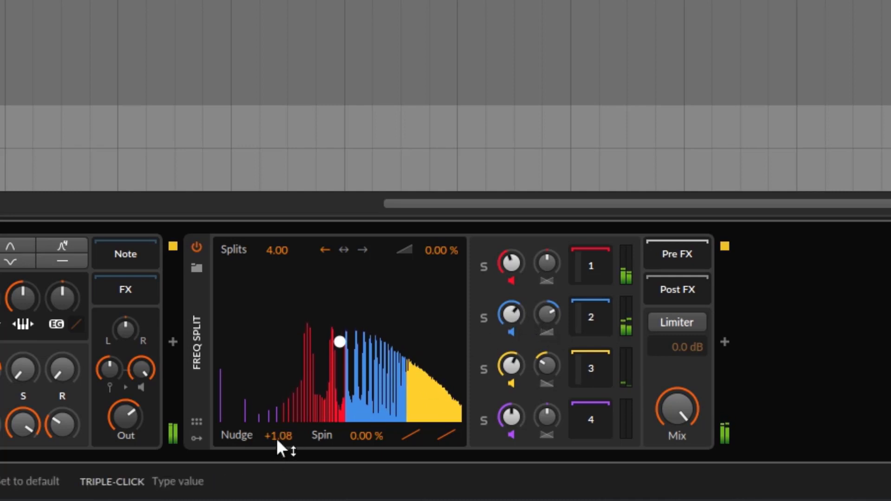
{"action": "left_click_drag", "start_coordinate": [275, 439], "coordinate": [274, 500]}
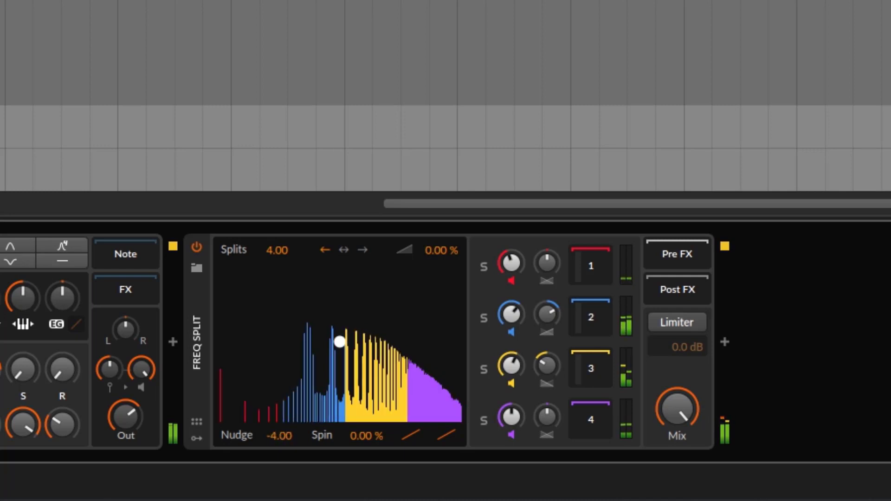
{"action": "double_click", "coordinate": [274, 437]}
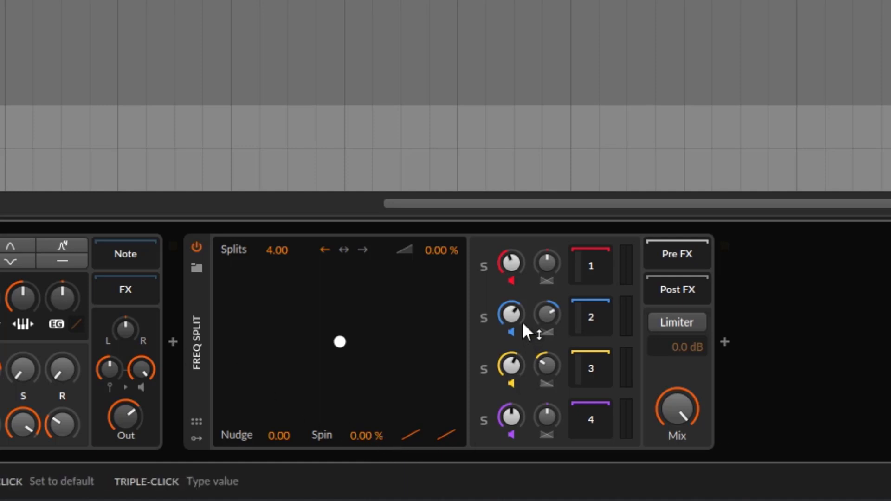
Step: Sweep Spin up to 43.5 %, and reset it to 0.00 %
{"action": "mouse_move", "coordinate": [386, 426]}
{"action": "left_mouse_down"}
{"action": "mouse_move", "coordinate": [385, 277]}
{"action": "mouse_move", "coordinate": [385, 488]}
{"action": "mouse_move", "coordinate": [385, 408]}
{"action": "left_mouse_up"}
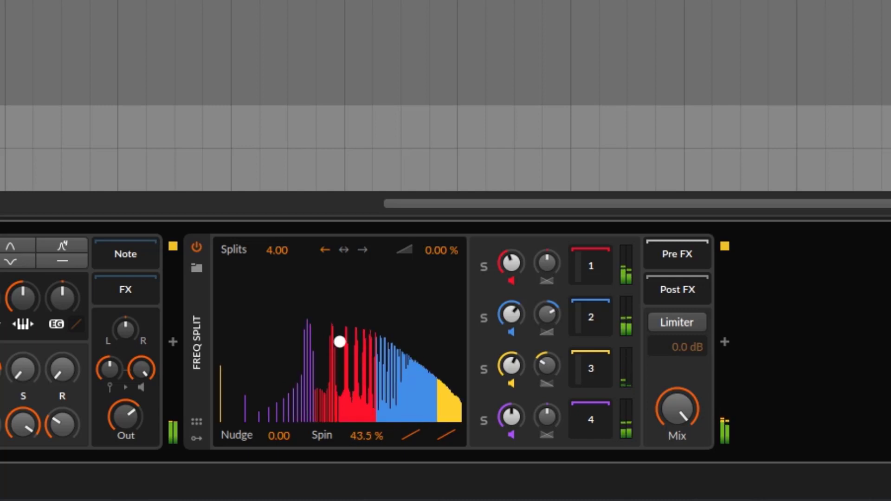
{"action": "double_click", "coordinate": [369, 436]}
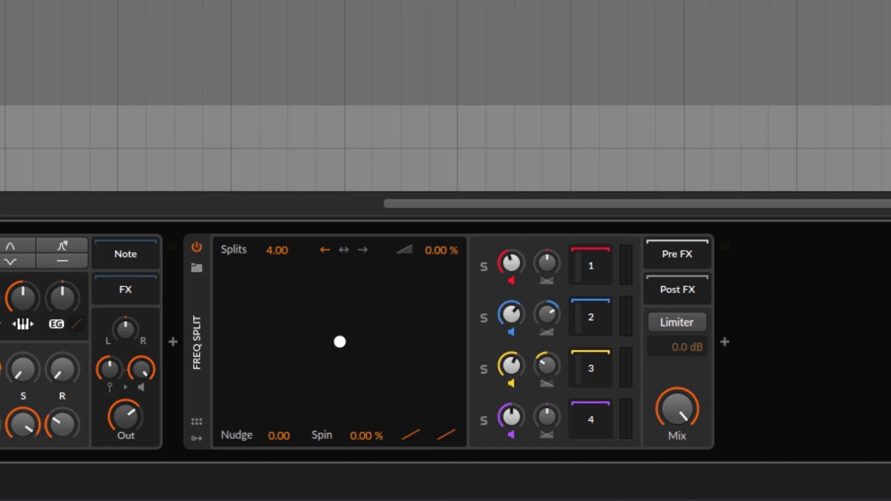
Step: Play the synth while moving the bend curve beside Spin to its upward extreme and its downward extreme, and reset it to linear
{"action": "key", "text": "space"}
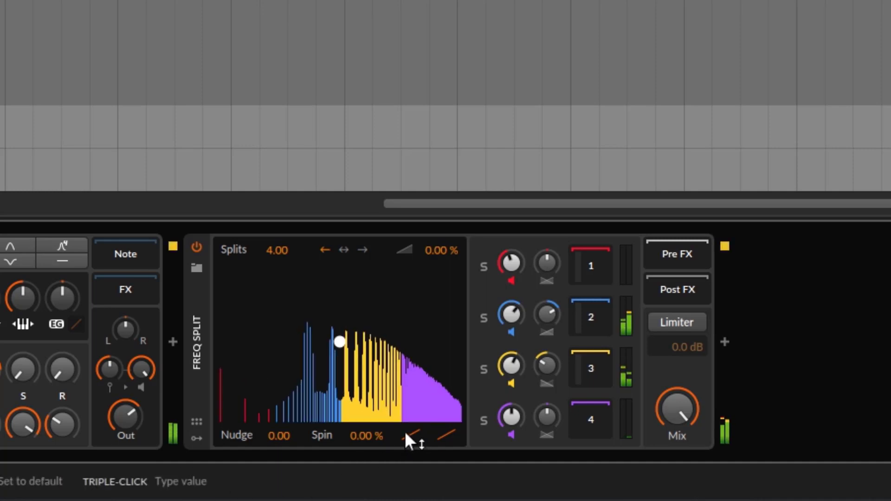
{"action": "left_click_drag", "start_coordinate": [405, 433], "coordinate": [426, 420]}
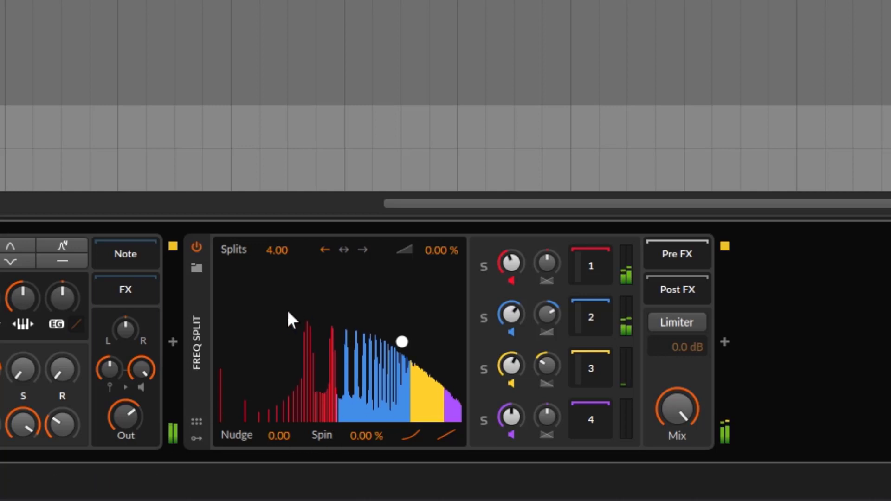
{"action": "left_click_drag", "start_coordinate": [410, 435], "coordinate": [410, 403]}
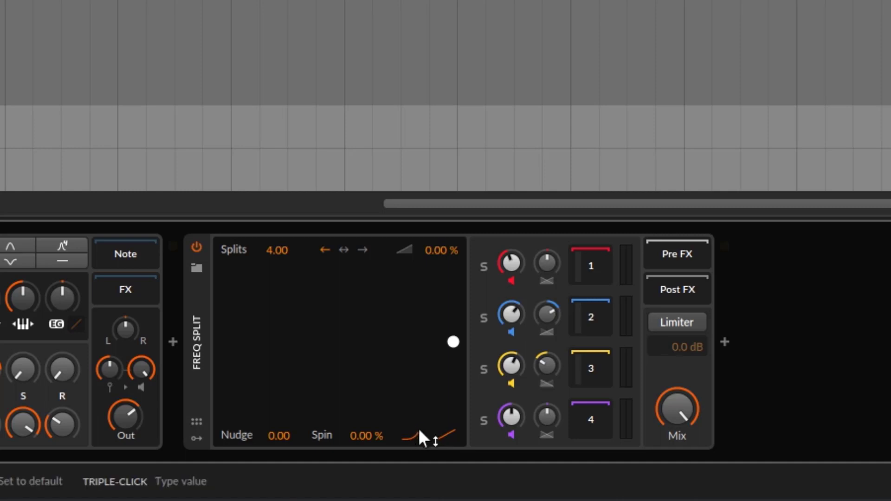
{"action": "key", "text": "space"}
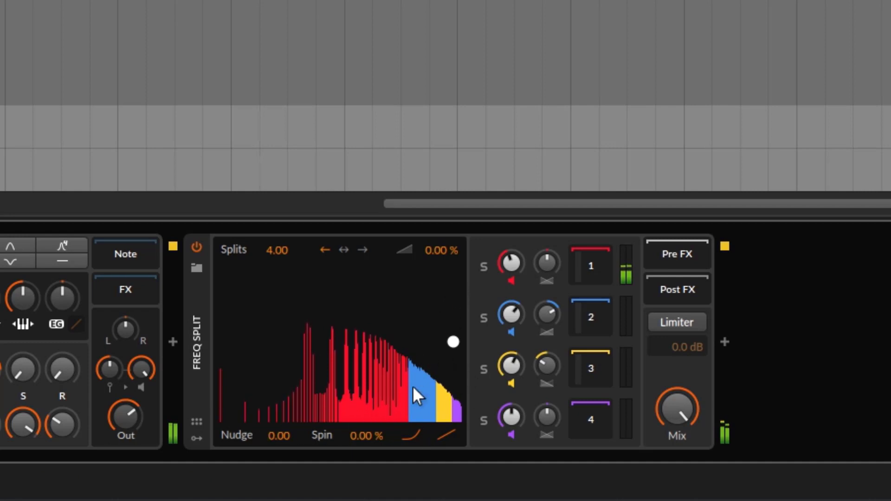
{"action": "mouse_move", "coordinate": [407, 440]}
{"action": "left_mouse_down"}
{"action": "mouse_move", "coordinate": [406, 422]}
{"action": "mouse_move", "coordinate": [416, 468]}
{"action": "left_mouse_up"}
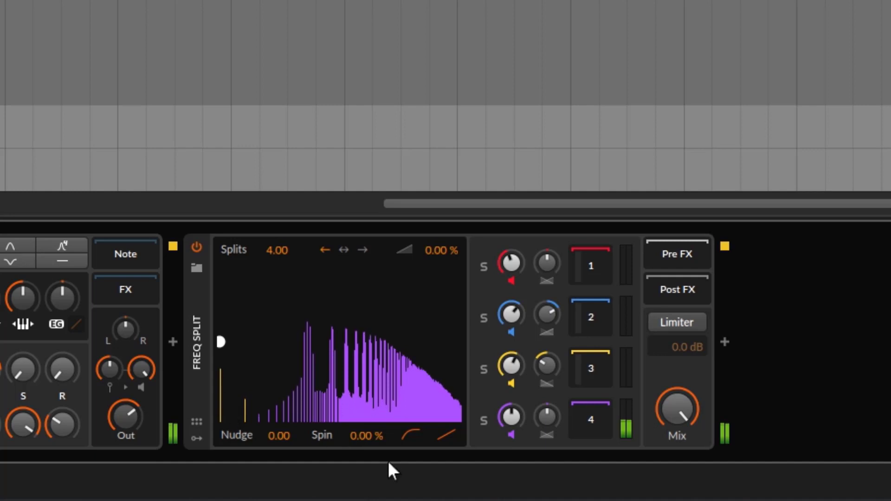
{"action": "double_click", "coordinate": [411, 434]}
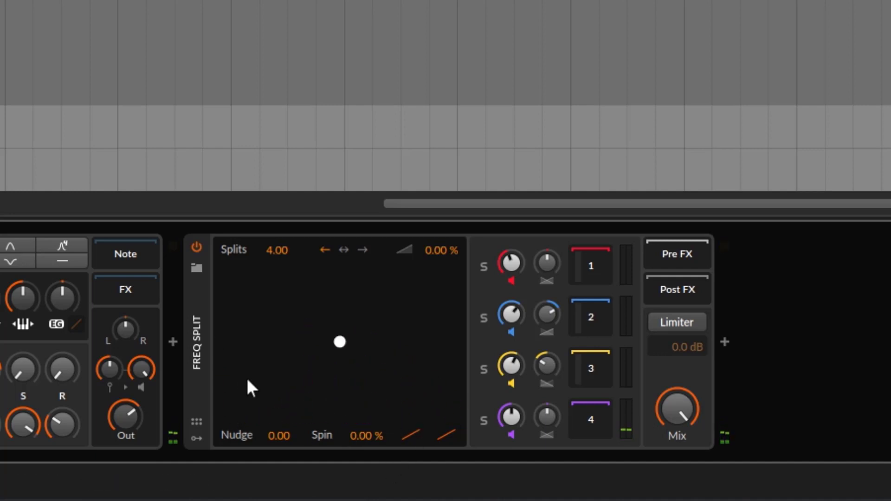
Step: Bend the split curve upward again, shift the band centre higher with the white spectrum handle, and reset the handle
{"action": "mouse_move", "coordinate": [413, 436]}
{"action": "left_mouse_down"}
{"action": "mouse_move", "coordinate": [413, 460]}
{"action": "mouse_move", "coordinate": [411, 436]}
{"action": "left_mouse_up"}
{"action": "double_click", "coordinate": [405, 435]}
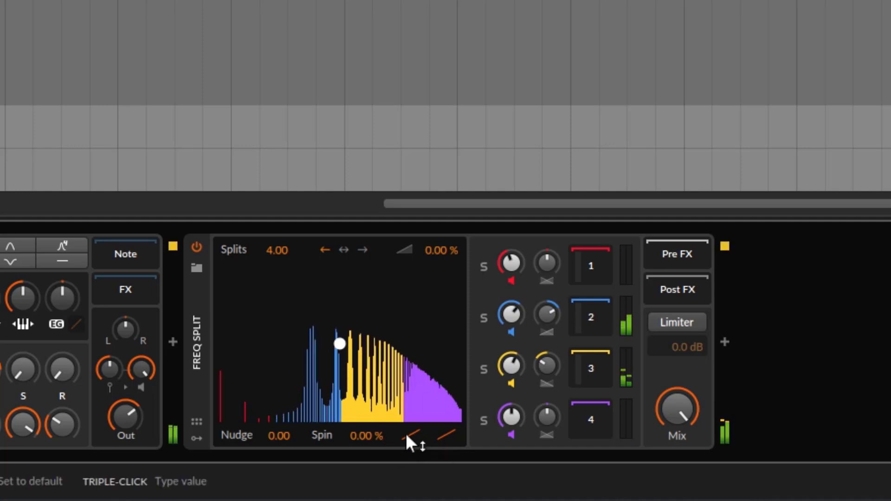
{"action": "left_click_drag", "start_coordinate": [406, 437], "coordinate": [407, 401]}
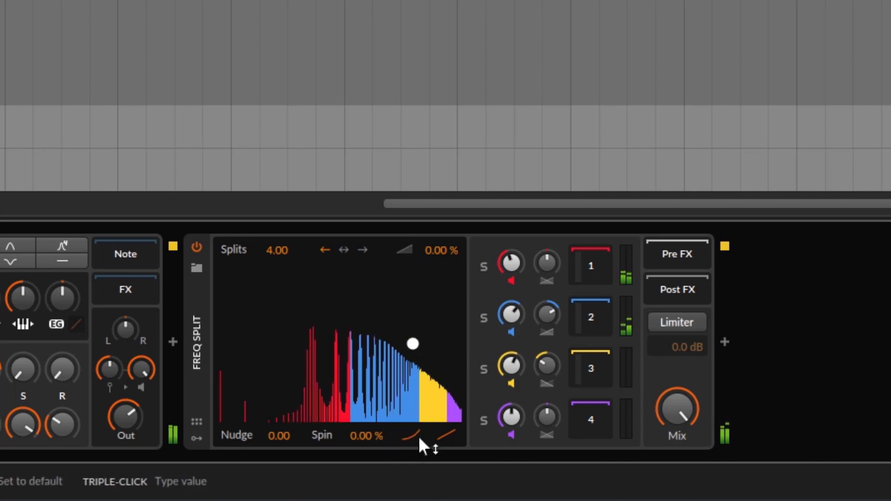
{"action": "mouse_move", "coordinate": [412, 344]}
{"action": "left_mouse_down"}
{"action": "mouse_move", "coordinate": [300, 328]}
{"action": "mouse_move", "coordinate": [234, 341]}
{"action": "mouse_move", "coordinate": [420, 352]}
{"action": "mouse_move", "coordinate": [428, 350]}
{"action": "mouse_move", "coordinate": [264, 345]}
{"action": "mouse_move", "coordinate": [425, 343]}
{"action": "left_mouse_up"}
{"action": "double_click", "coordinate": [428, 342]}
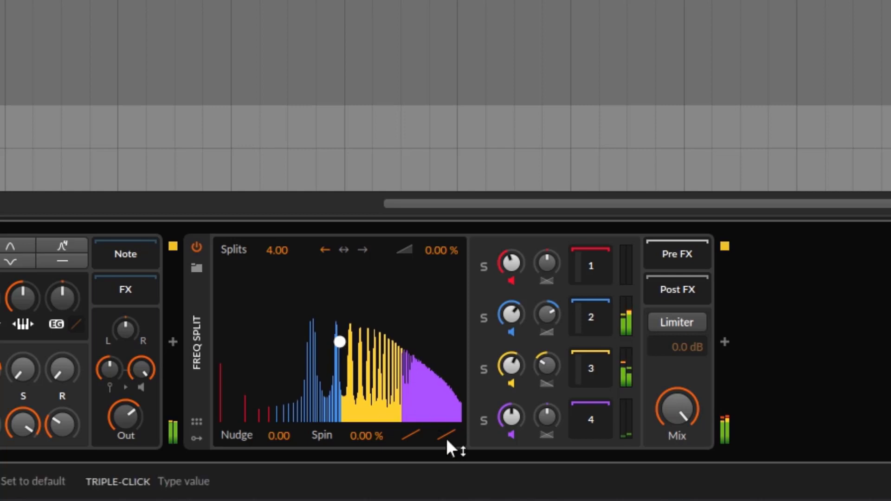
Step: Push the second curve beside Spin to its S-shaped maximum, and move the spectrum handle to combine it with an upward bend
{"action": "left_click_drag", "start_coordinate": [447, 438], "coordinate": [446, 385]}
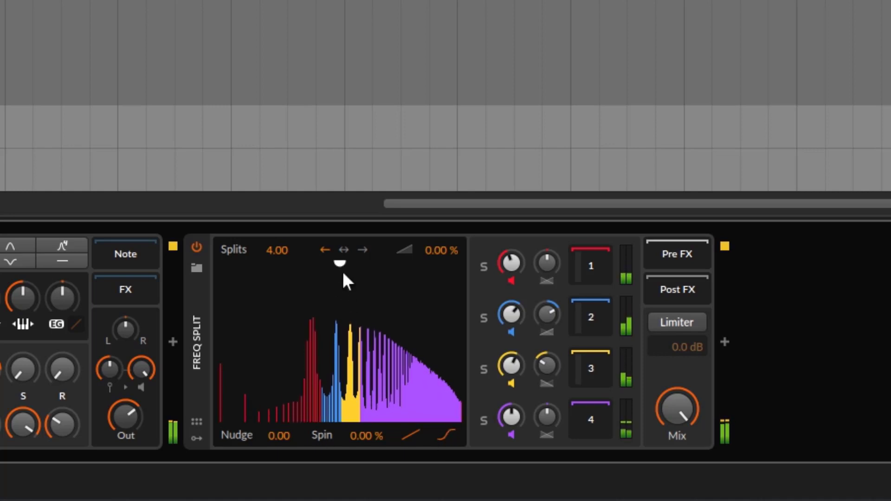
{"action": "left_click_drag", "start_coordinate": [341, 266], "coordinate": [349, 292]}
{"action": "left_click_drag", "start_coordinate": [377, 303], "coordinate": [392, 304]}
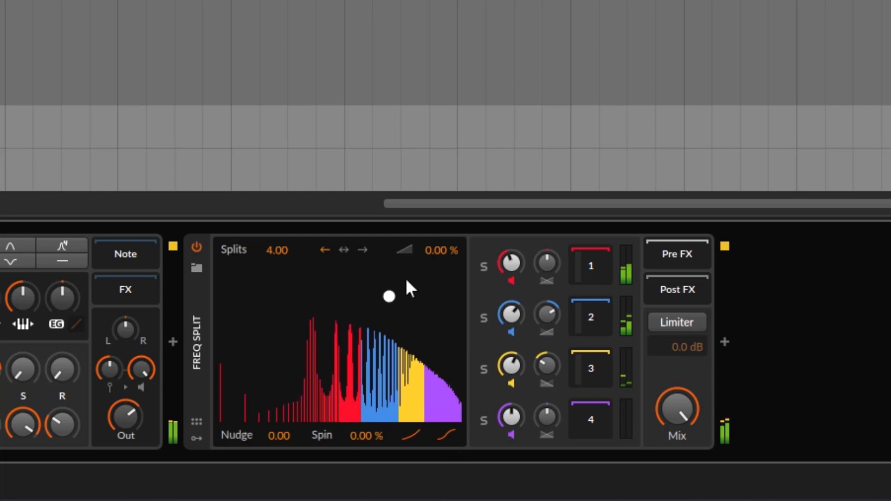
{"action": "left_click_drag", "start_coordinate": [389, 280], "coordinate": [393, 251]}
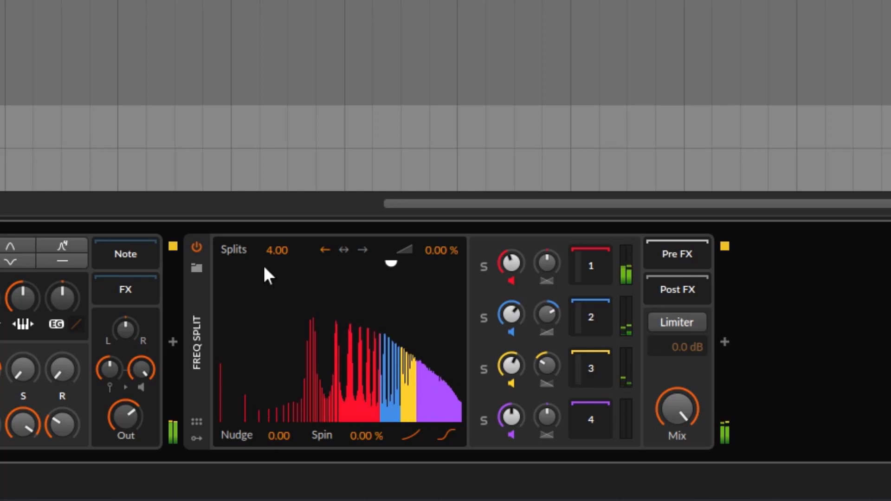
Step: Raise the number of splits to 31.99, and lower it to 8.57
{"action": "left_click_drag", "start_coordinate": [267, 250], "coordinate": [266, 209]}
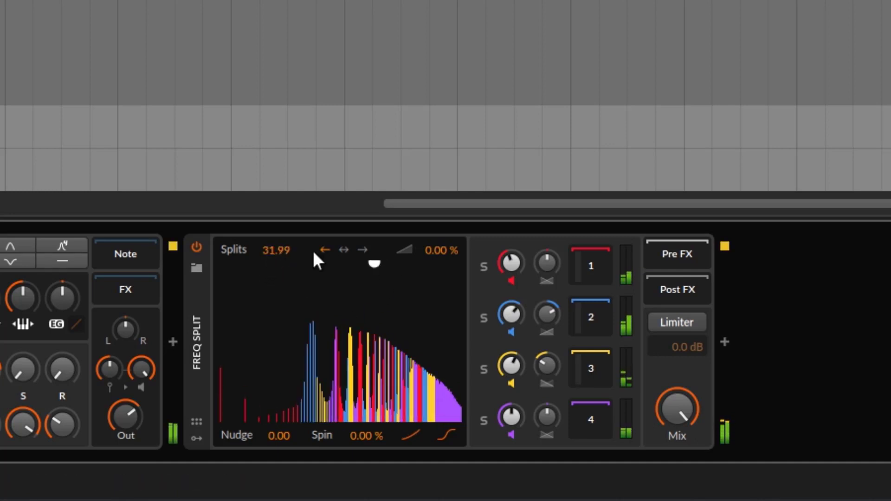
{"action": "left_click_drag", "start_coordinate": [312, 253], "coordinate": [312, 324]}
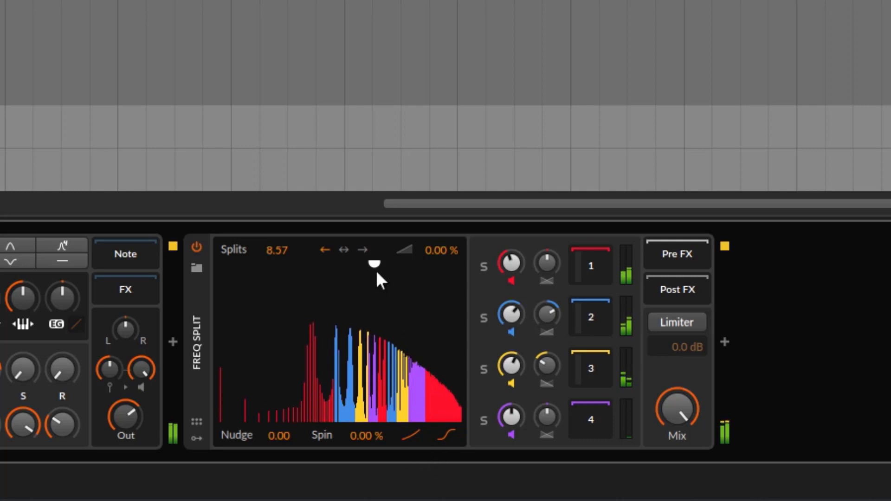
Step: Move the spectrum handle around the upper edge, pull it down to the lower edge of the display, and return it to the centre
{"action": "mouse_move", "coordinate": [375, 272]}
{"action": "left_mouse_down"}
{"action": "mouse_move", "coordinate": [380, 302]}
{"action": "mouse_move", "coordinate": [370, 274]}
{"action": "left_mouse_up"}
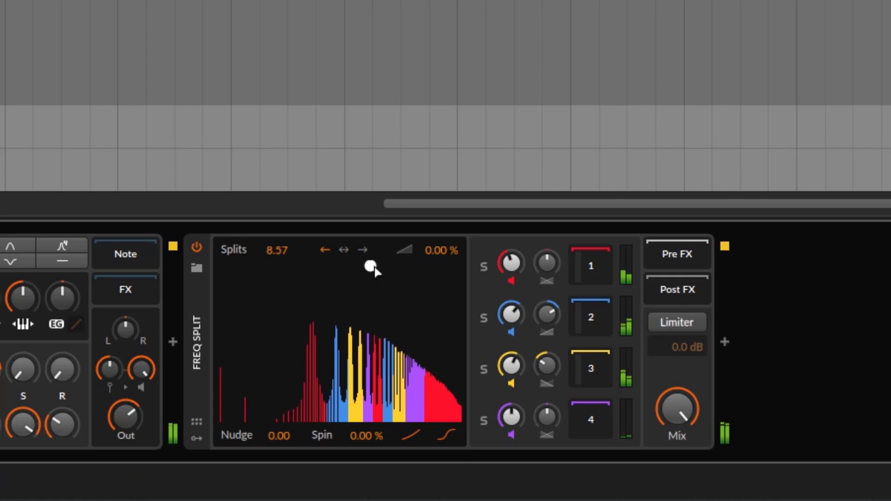
{"action": "left_click_drag", "start_coordinate": [375, 268], "coordinate": [365, 246]}
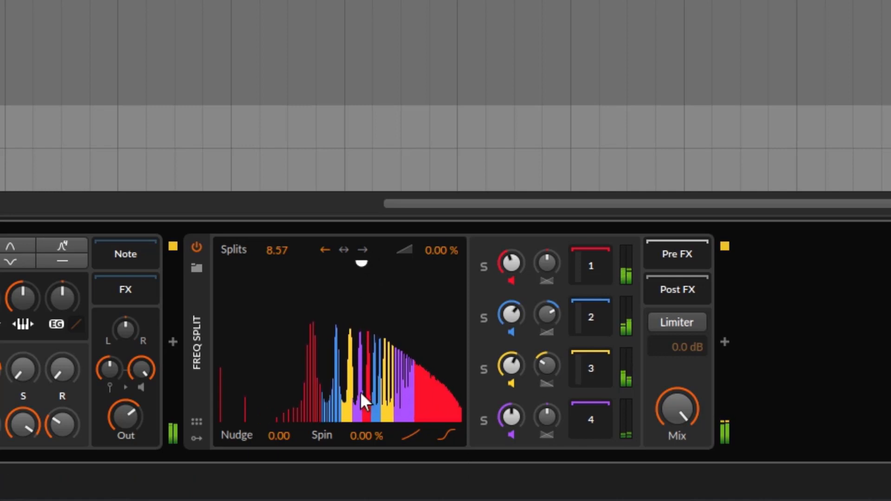
{"action": "left_click_drag", "start_coordinate": [362, 265], "coordinate": [363, 422]}
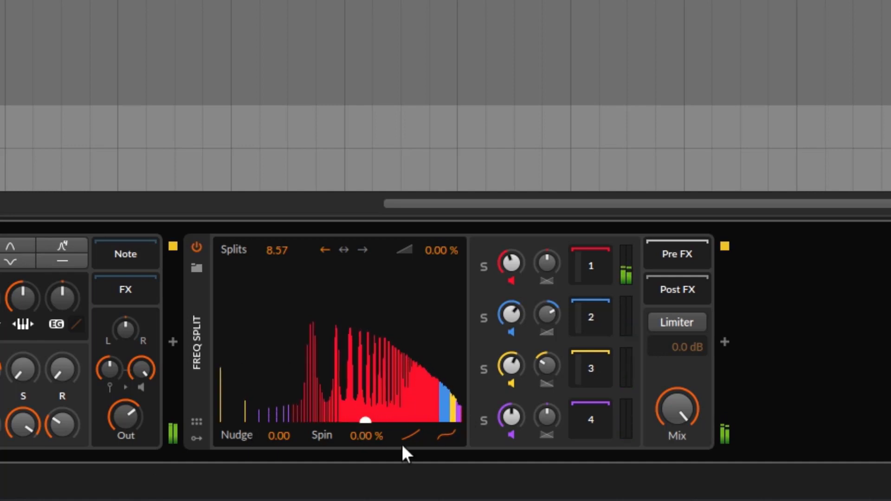
{"action": "left_click_drag", "start_coordinate": [368, 424], "coordinate": [340, 342]}
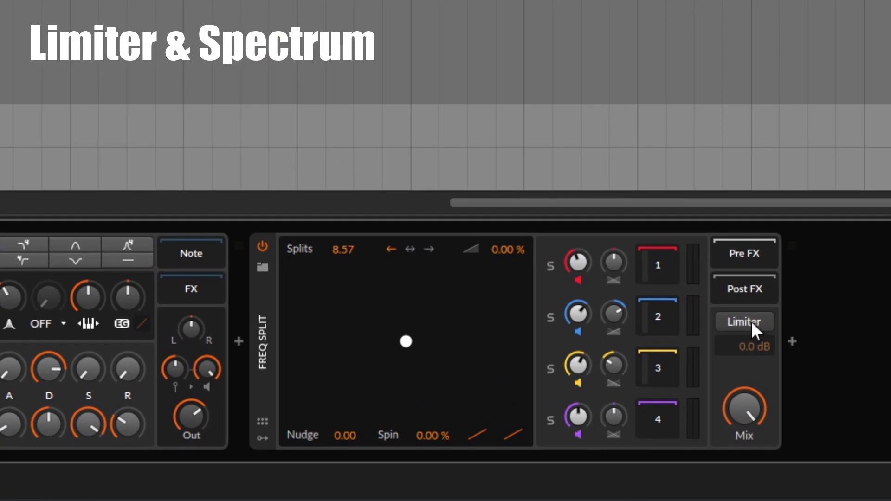
Step: Enable the limiter and lower its threshold to -58.0 dB, and adjust it to -56.5 dB
{"action": "left_click", "coordinate": [749, 320]}
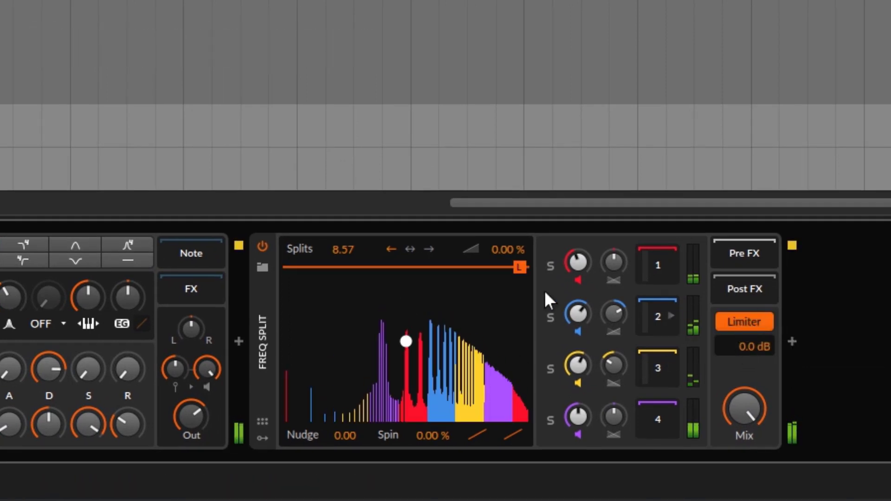
{"action": "left_click_drag", "start_coordinate": [522, 268], "coordinate": [540, 344]}
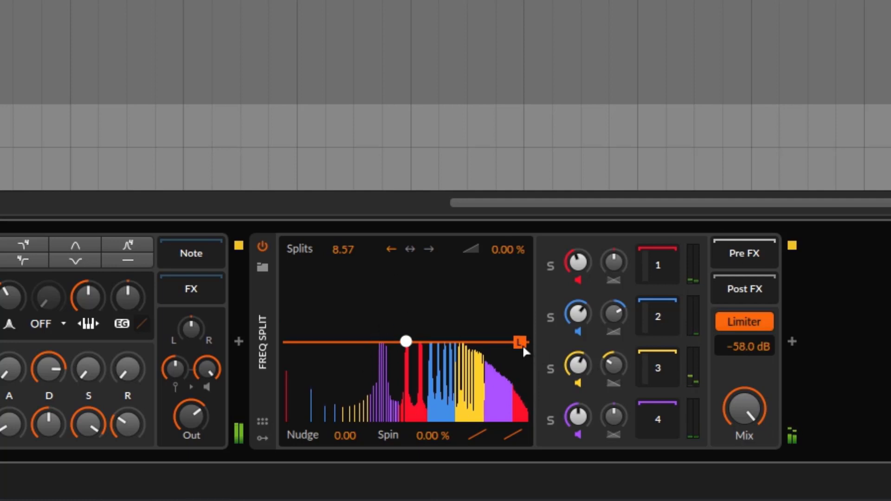
{"action": "mouse_move", "coordinate": [529, 347]}
{"action": "left_mouse_down"}
{"action": "mouse_move", "coordinate": [528, 403]}
{"action": "mouse_move", "coordinate": [536, 308]}
{"action": "mouse_move", "coordinate": [545, 343]}
{"action": "left_mouse_up"}
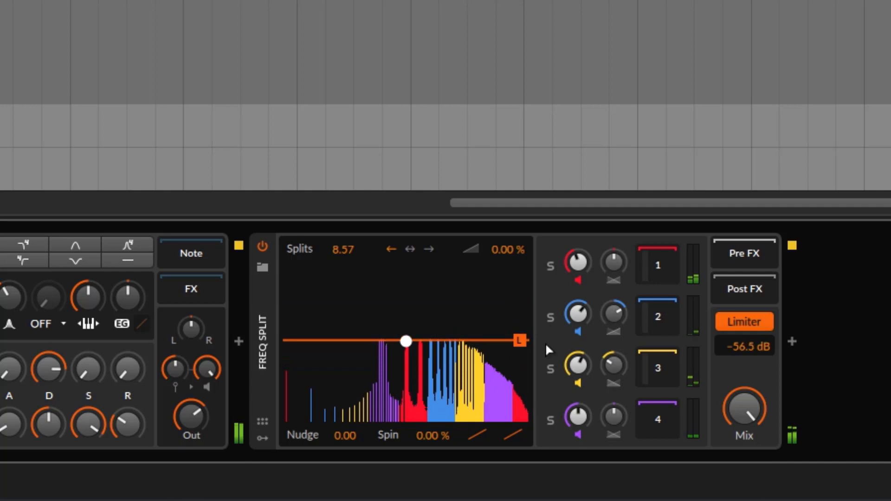
Step: Compare the sound with the limiter off and on, raise its threshold to -53.5 dB, and switch the limiter off
{"action": "left_click", "coordinate": [755, 322]}
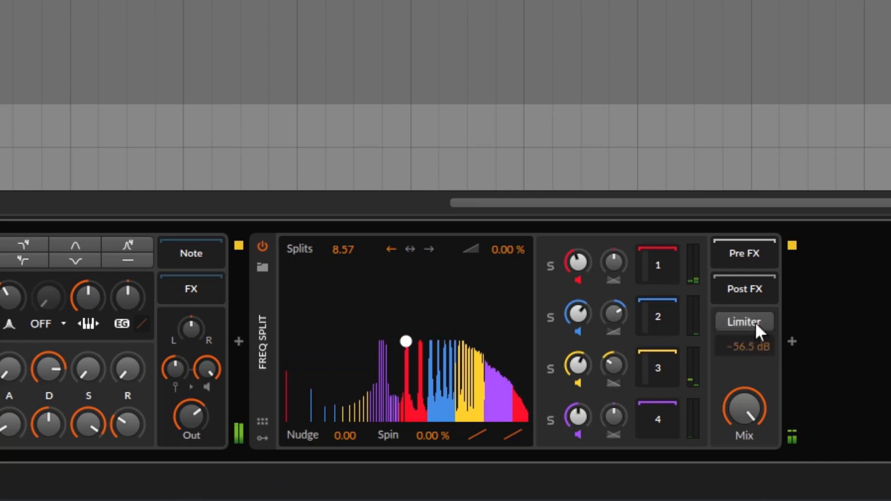
{"action": "left_click", "coordinate": [753, 321]}
{"action": "left_click_drag", "start_coordinate": [520, 339], "coordinate": [519, 335]}
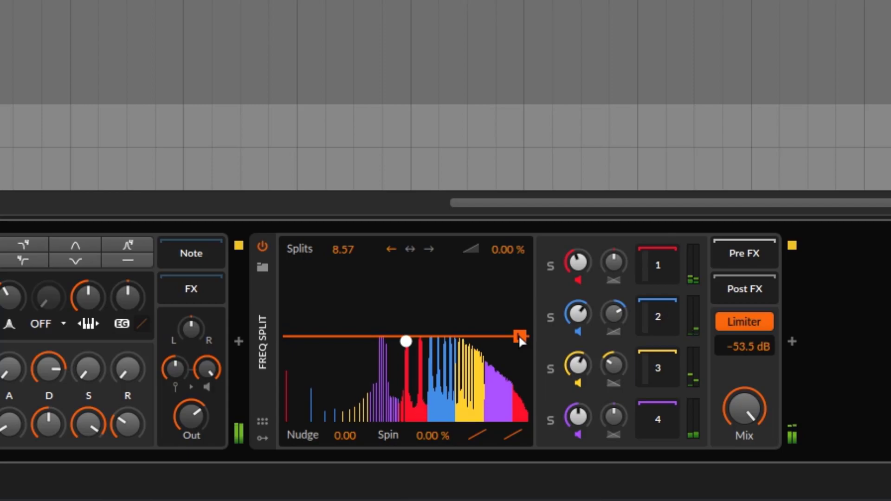
{"action": "left_click", "coordinate": [761, 322]}
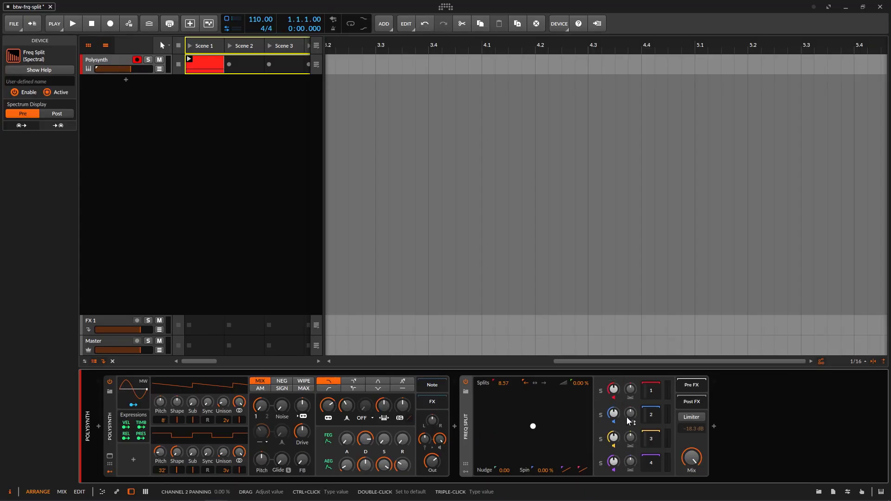
Step: Reset the number of splits to 16.00, lower the gains of channels 1 and 2, and dip and restore channel 3's gain
{"action": "double_click", "coordinate": [505, 383]}
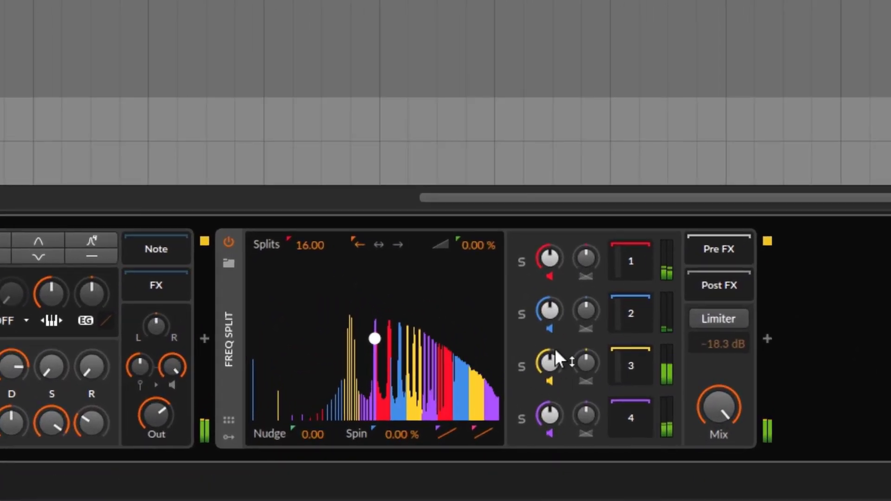
{"action": "left_click_drag", "start_coordinate": [550, 362], "coordinate": [551, 399]}
{"action": "left_click_drag", "start_coordinate": [549, 258], "coordinate": [549, 325]}
{"action": "mouse_move", "coordinate": [549, 415]}
{"action": "left_mouse_down"}
{"action": "mouse_move", "coordinate": [549, 446]}
{"action": "mouse_move", "coordinate": [550, 418]}
{"action": "left_mouse_up"}
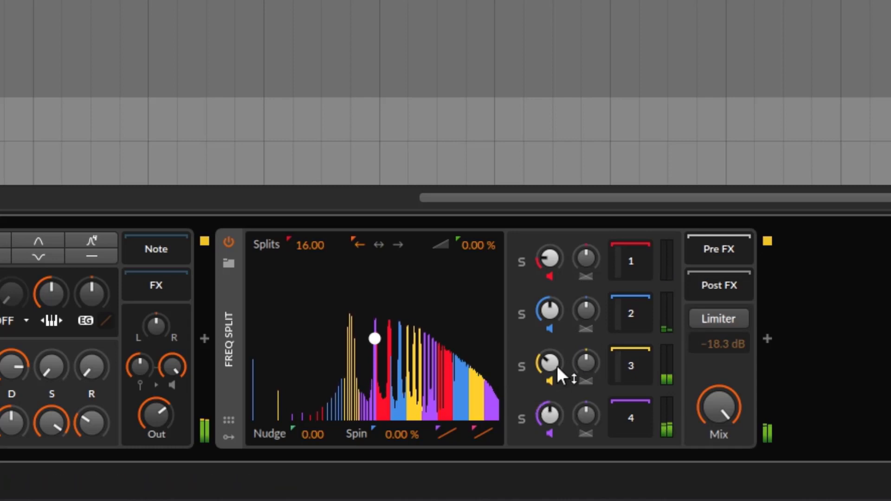
{"action": "left_click_drag", "start_coordinate": [556, 365], "coordinate": [567, 305]}
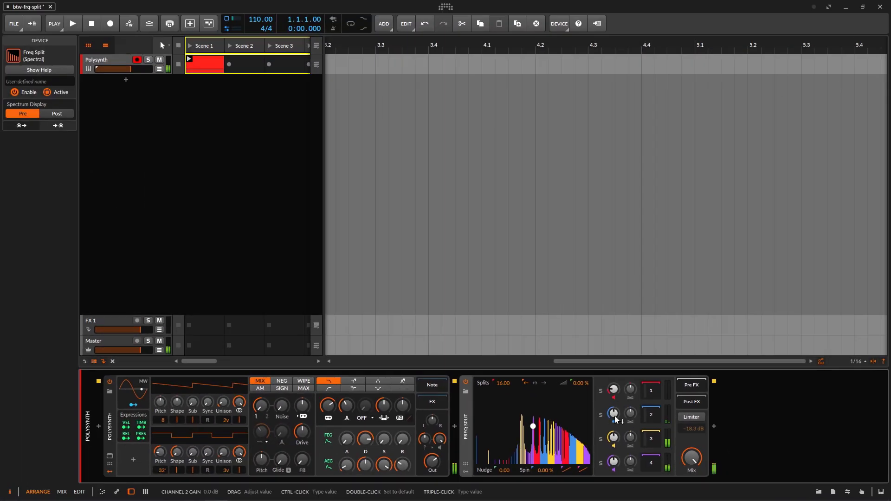
{"action": "left_click_drag", "start_coordinate": [616, 420], "coordinate": [616, 431]}
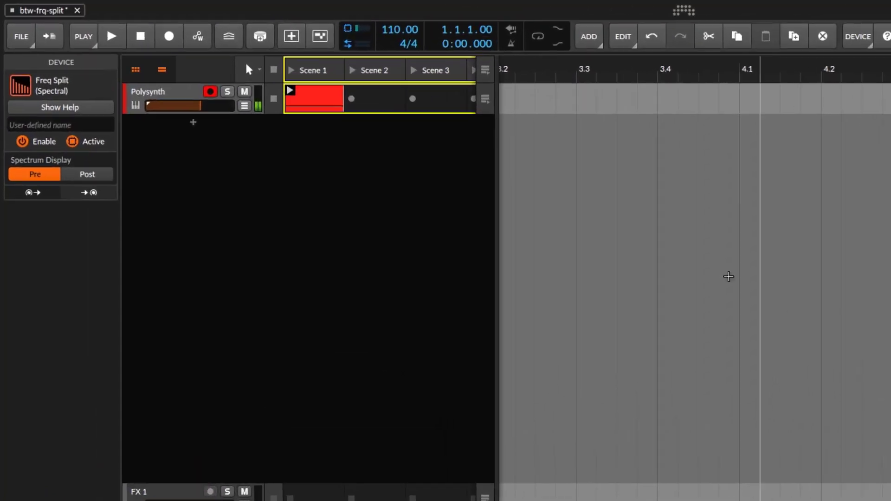
Step: Switch the spectrum display to Post, raise channel 1's gain above the middle, and lower channel 4's gain
{"action": "left_click", "coordinate": [69, 115]}
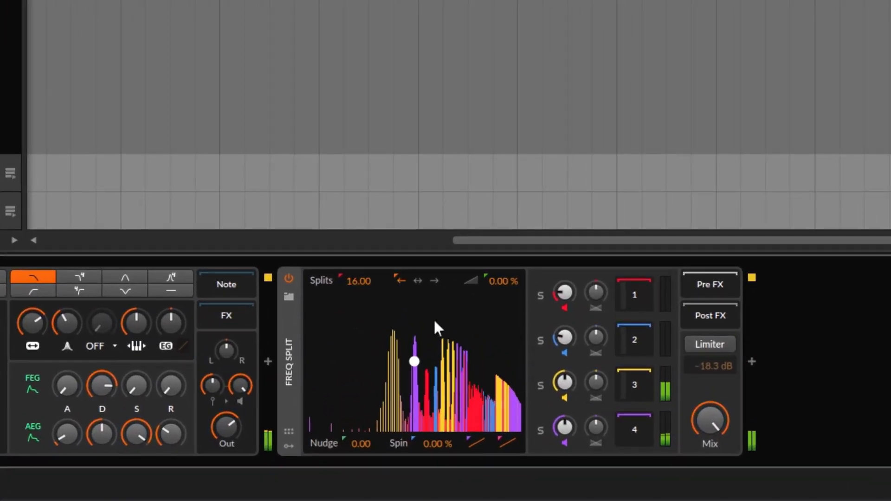
{"action": "left_click_drag", "start_coordinate": [565, 337], "coordinate": [573, 292]}
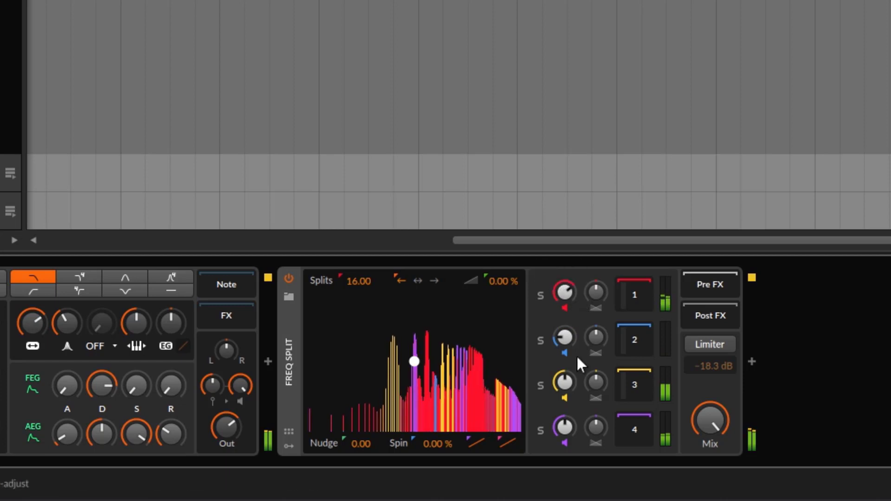
{"action": "left_click_drag", "start_coordinate": [563, 430], "coordinate": [562, 452]}
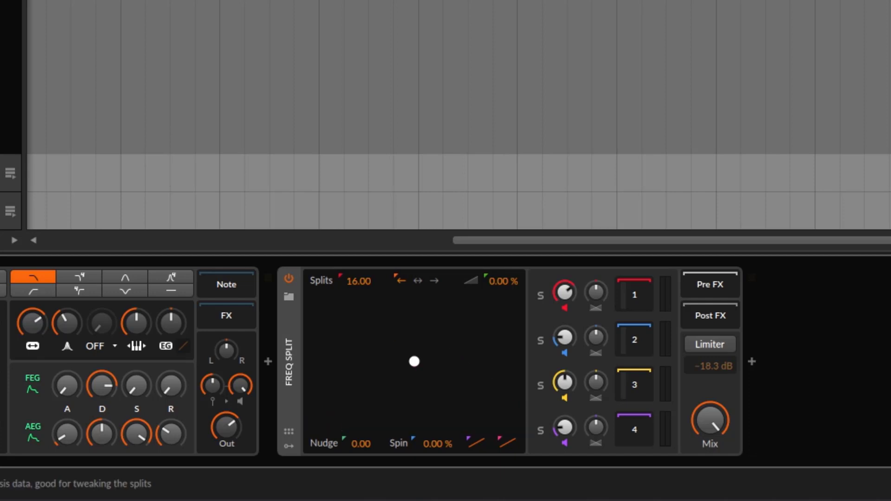
Step: Raise channel 2's gain back to the middle, and enable the limiter with its threshold at -18.3 dB
{"action": "left_click_drag", "start_coordinate": [567, 339], "coordinate": [567, 336]}
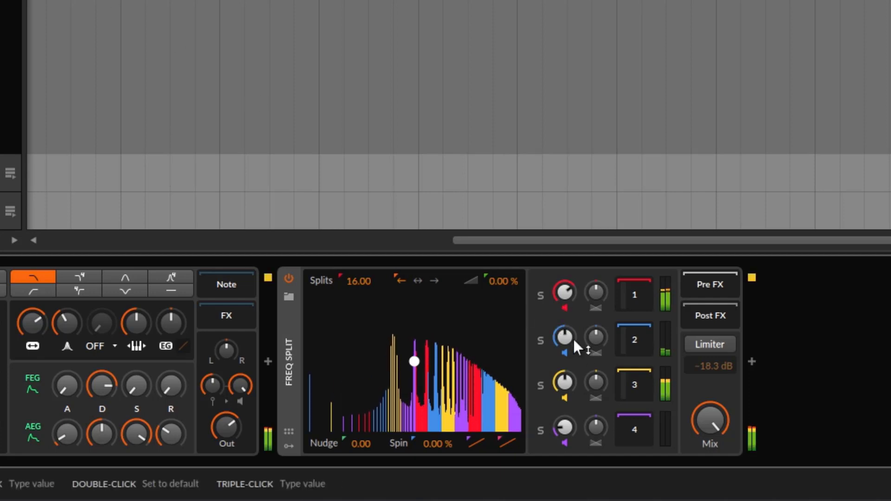
{"action": "left_click", "coordinate": [717, 345]}
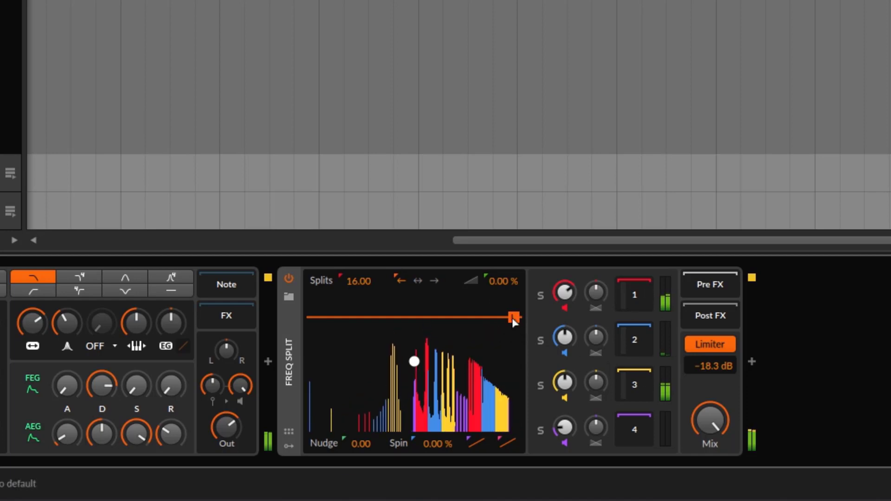
Step: Lower the limiter's threshold to -51.2 dB and switch the limiter off
{"action": "left_click_drag", "start_coordinate": [513, 319], "coordinate": [538, 400]}
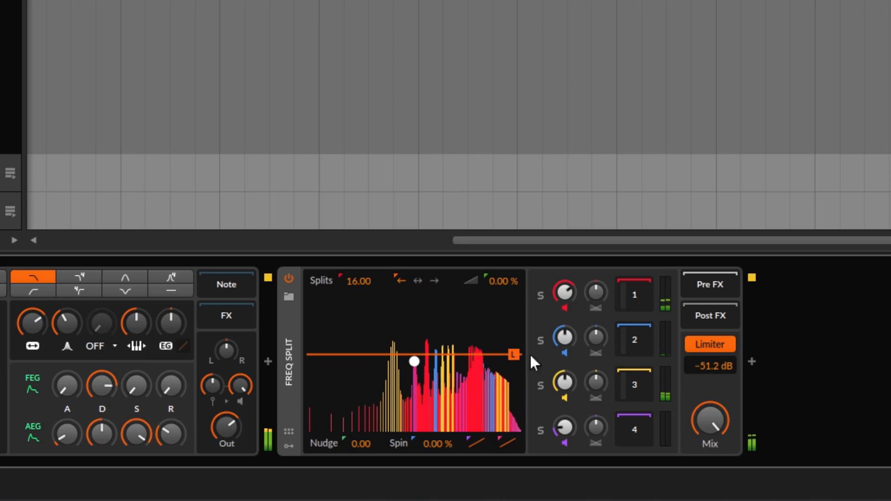
{"action": "left_click", "coordinate": [710, 344]}
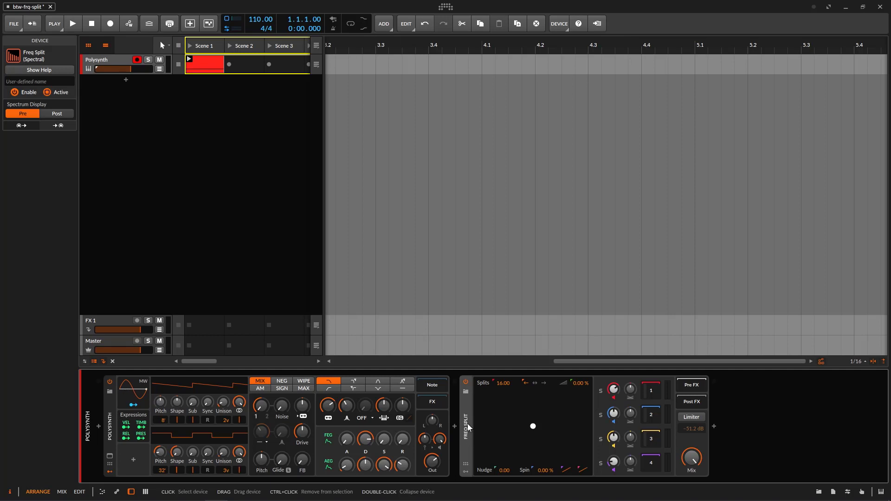
Step: Add a second Polysynth track with a Freq Split device, select its synth and raise the track volume slightly
{"action": "double_click", "coordinate": [250, 262]}
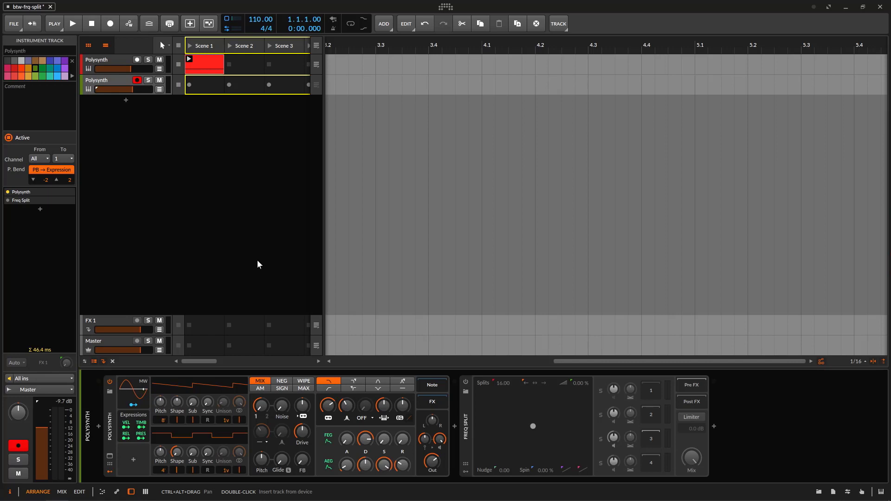
{"action": "left_click", "coordinate": [111, 413]}
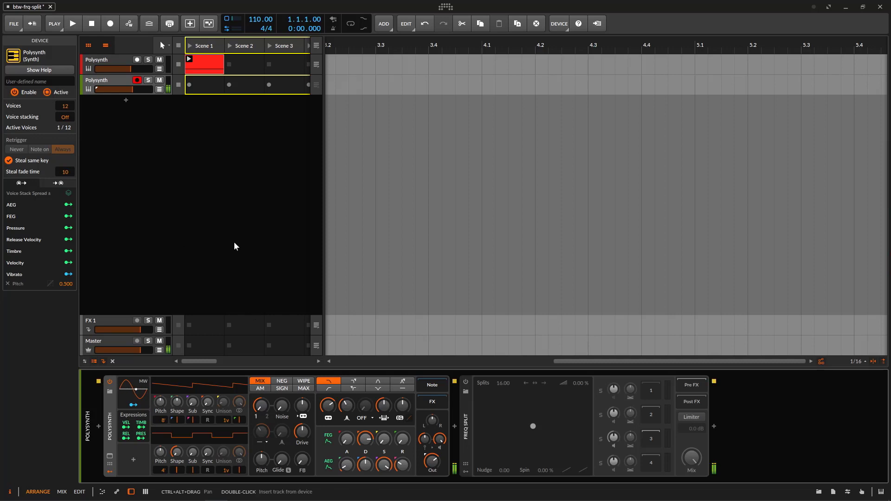
{"action": "left_click_drag", "start_coordinate": [132, 89], "coordinate": [135, 89]}
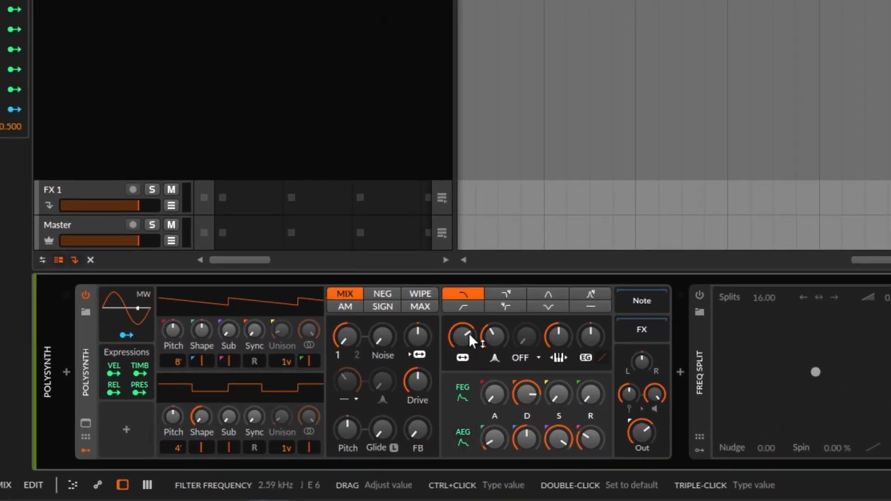
Step: Lower the Polysynth's filter frequency, then raise the filter envelope depth and adjust its curve setting
{"action": "left_click_drag", "start_coordinate": [469, 333], "coordinate": [469, 367]}
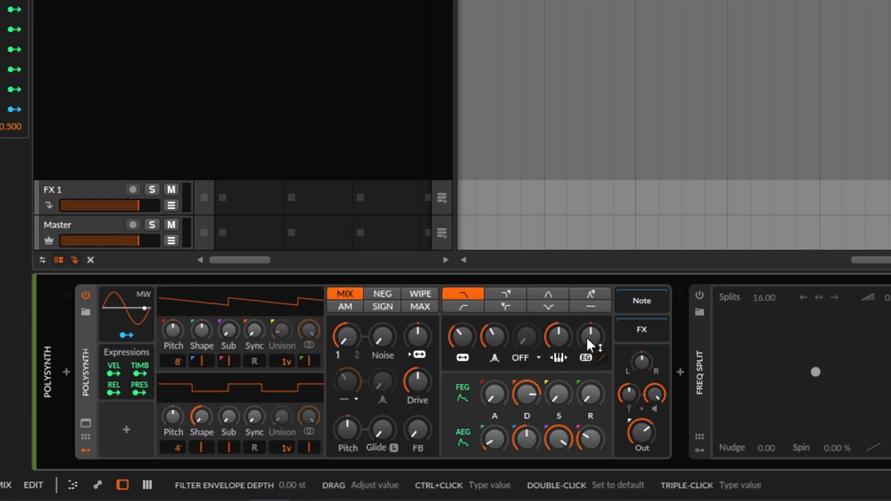
{"action": "left_click_drag", "start_coordinate": [590, 335], "coordinate": [591, 318]}
{"action": "left_click_drag", "start_coordinate": [607, 356], "coordinate": [607, 359]}
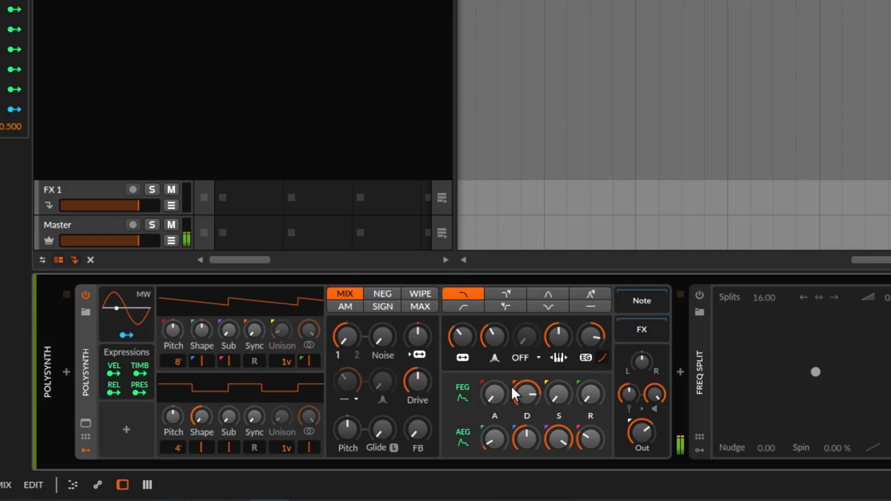
Step: Raise the attack and release of both Polysynth envelopes, and set the filter envelope's sustain to about the middle
{"action": "left_click_drag", "start_coordinate": [495, 394], "coordinate": [494, 378]}
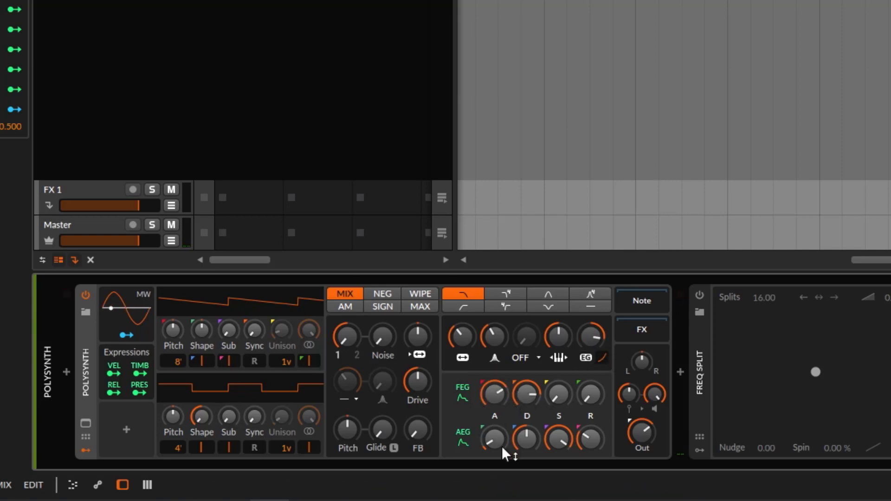
{"action": "left_click_drag", "start_coordinate": [502, 446], "coordinate": [495, 432]}
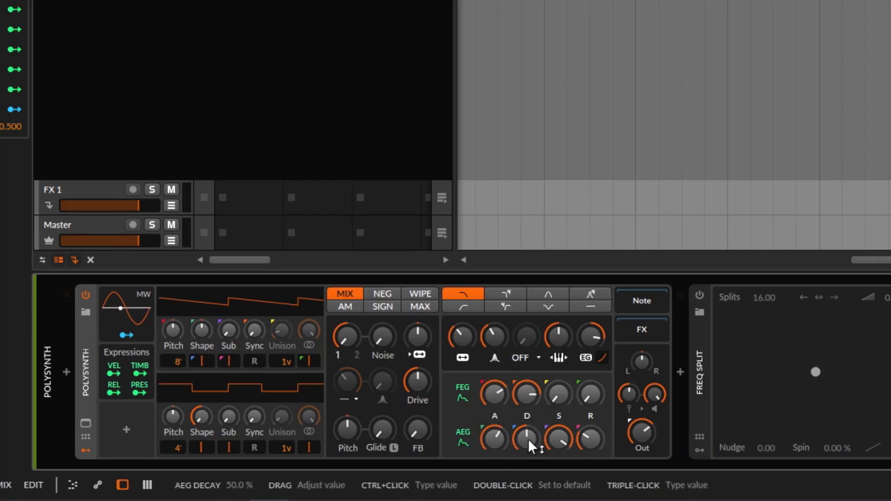
{"action": "left_click_drag", "start_coordinate": [559, 393], "coordinate": [559, 379]}
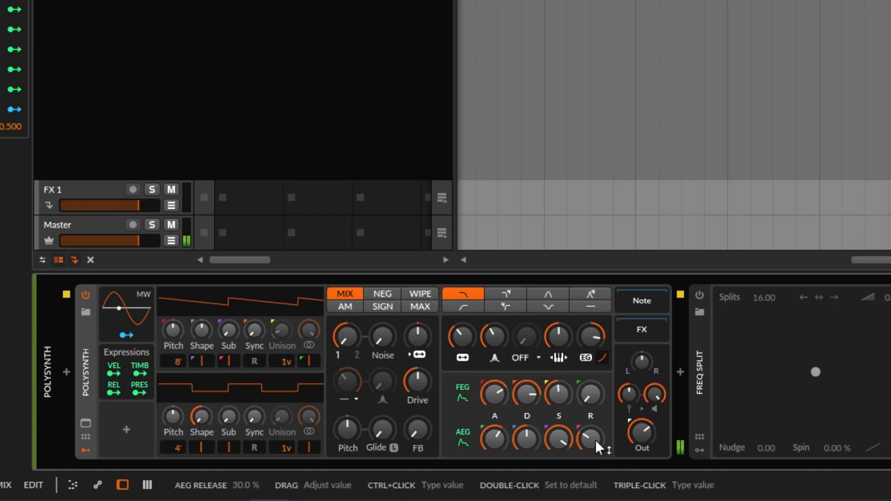
{"action": "left_click_drag", "start_coordinate": [595, 439], "coordinate": [595, 433]}
{"action": "mouse_move", "coordinate": [591, 394]}
{"action": "left_mouse_down"}
{"action": "mouse_move", "coordinate": [591, 374]}
{"action": "mouse_move", "coordinate": [591, 398]}
{"action": "left_mouse_up"}
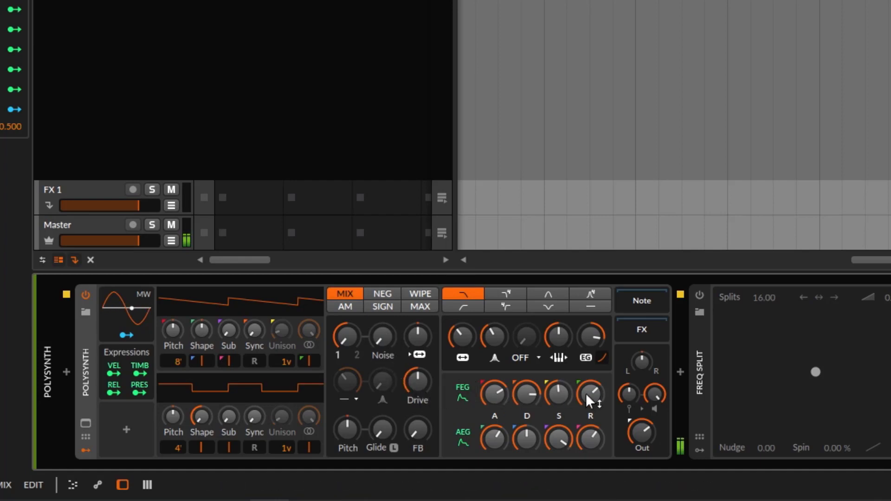
Step: Set the amp velocity sensitivity to +9.1 dB and slightly reduce the filter envelope depth
{"action": "left_click_drag", "start_coordinate": [625, 391], "coordinate": [625, 404]}
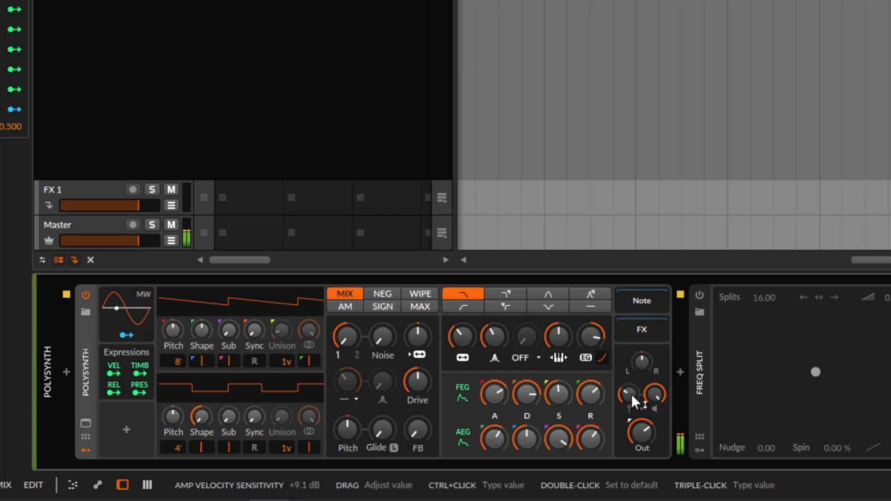
{"action": "left_click_drag", "start_coordinate": [595, 326], "coordinate": [595, 326]}
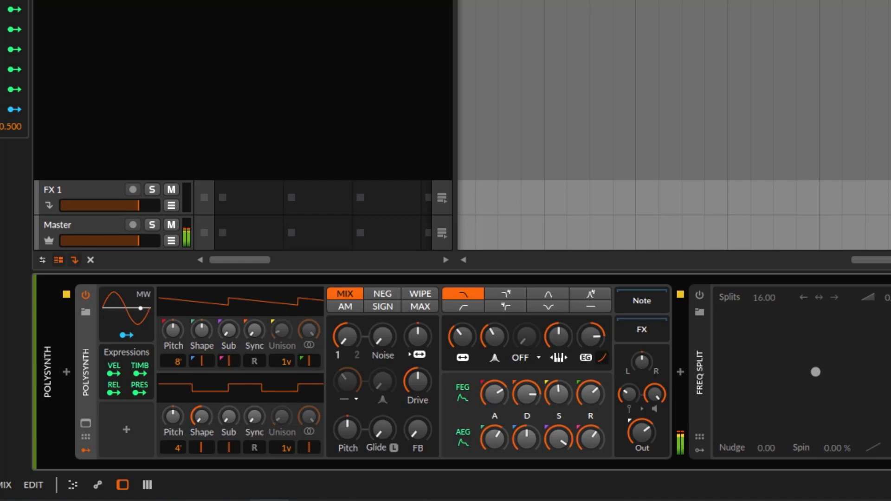
Step: Enable the Freq Split device on the new track and add an expanded ADSR modulator to it
{"action": "left_click", "coordinate": [699, 295]}
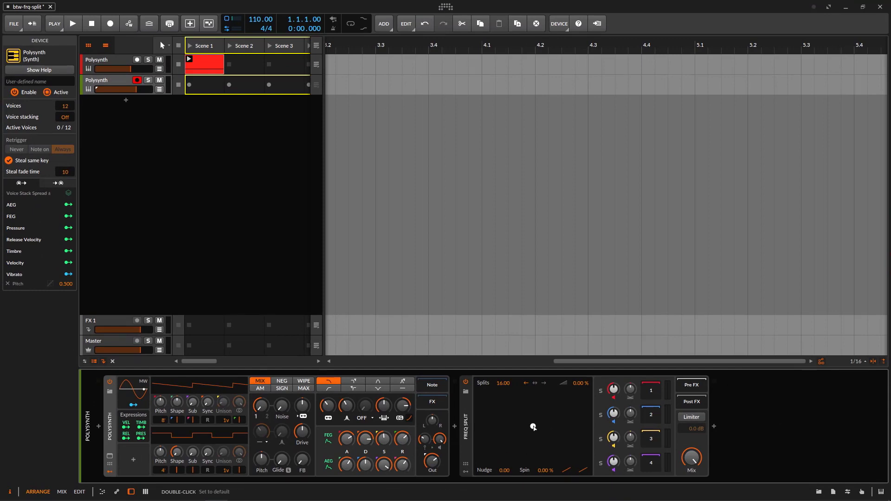
{"action": "left_click", "coordinate": [466, 471]}
{"action": "left_click", "coordinate": [481, 425]}
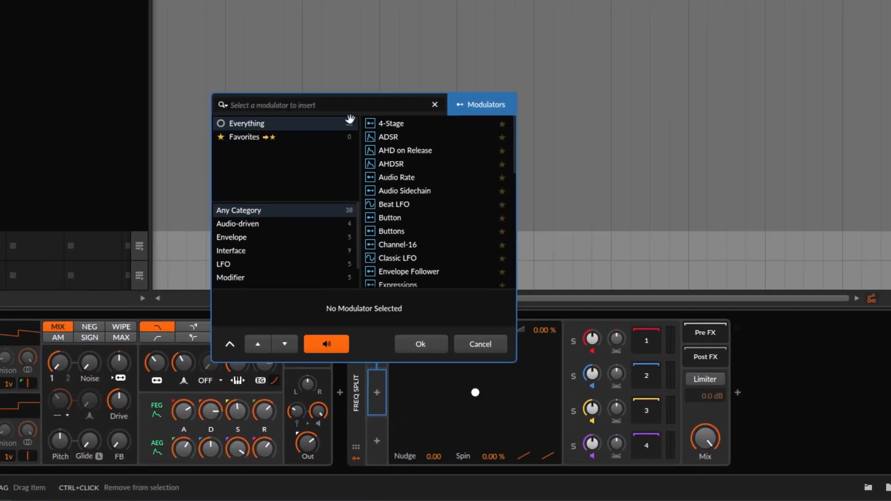
{"action": "left_click", "coordinate": [428, 176]}
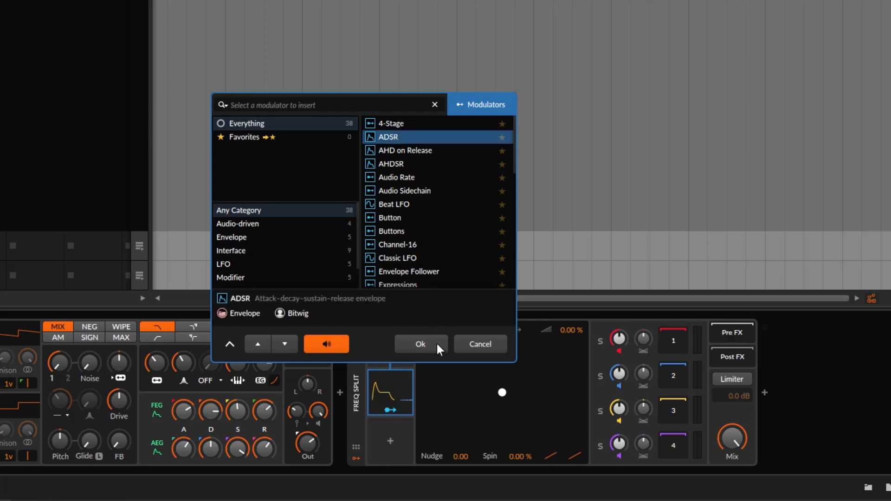
{"action": "left_click", "coordinate": [436, 344]}
{"action": "left_click", "coordinate": [390, 388]}
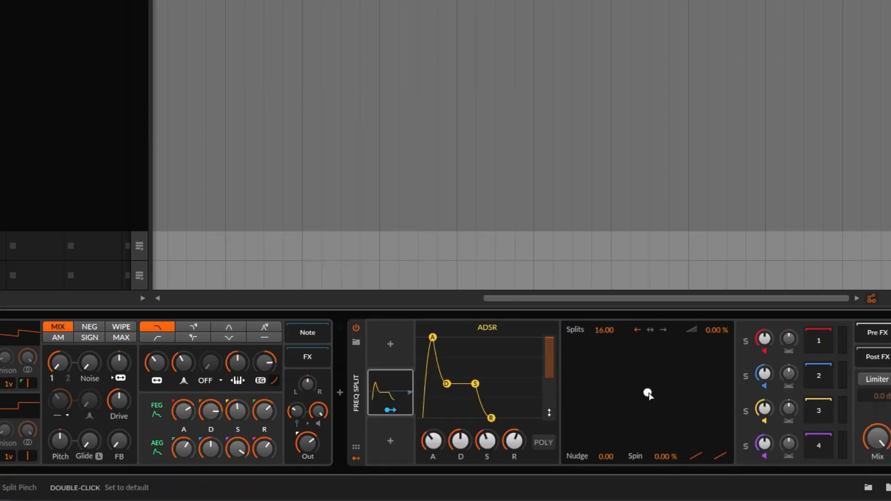
Step: Try shifting the band curve point in Freq Split, recentre it, and set Splits to 1.00
{"action": "mouse_move", "coordinate": [651, 395]}
{"action": "left_mouse_down"}
{"action": "mouse_move", "coordinate": [616, 405]}
{"action": "mouse_move", "coordinate": [694, 381]}
{"action": "mouse_move", "coordinate": [632, 380]}
{"action": "mouse_move", "coordinate": [645, 383]}
{"action": "left_mouse_up"}
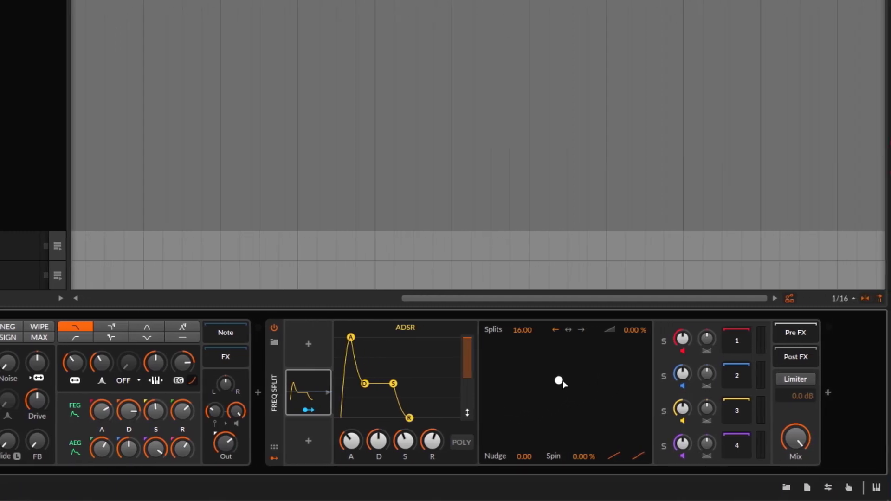
{"action": "left_click_drag", "start_coordinate": [562, 380], "coordinate": [562, 381]}
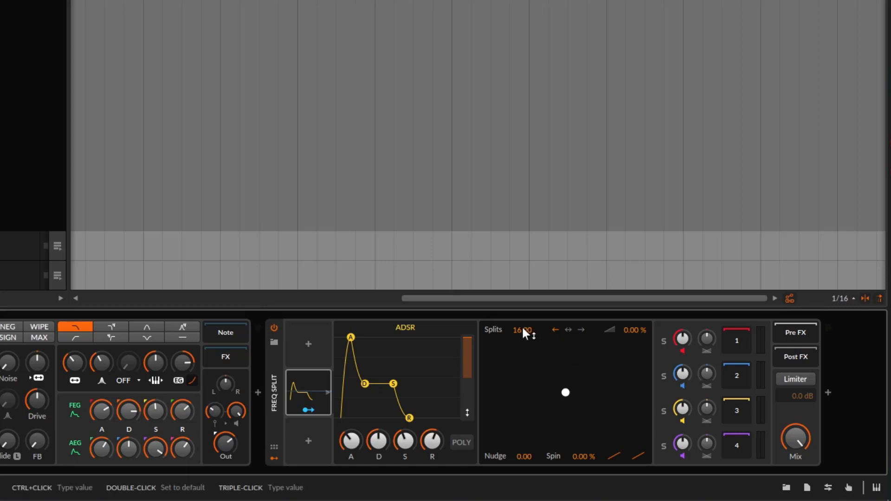
{"action": "left_click_drag", "start_coordinate": [522, 326], "coordinate": [522, 357]}
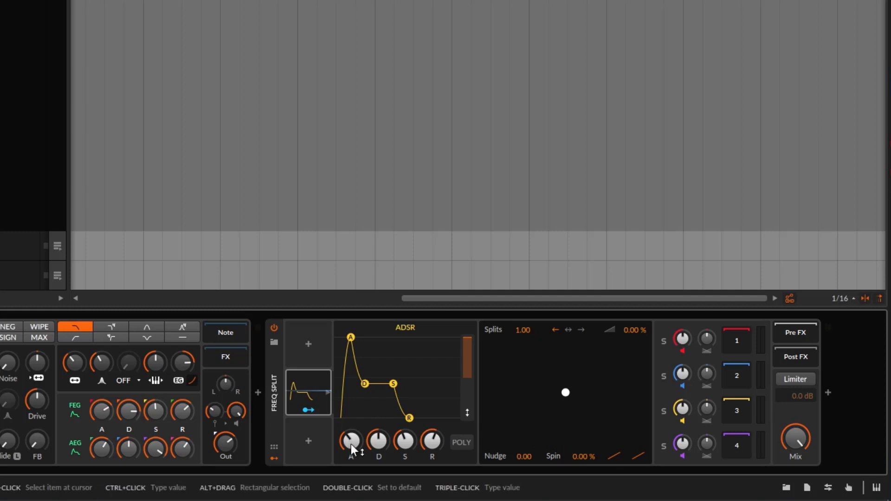
Step: Lengthen the ADSR's attack and decay, remove its sustain and release, and modulate Splits by ×14.93
{"action": "left_click_drag", "start_coordinate": [351, 444], "coordinate": [439, 462]}
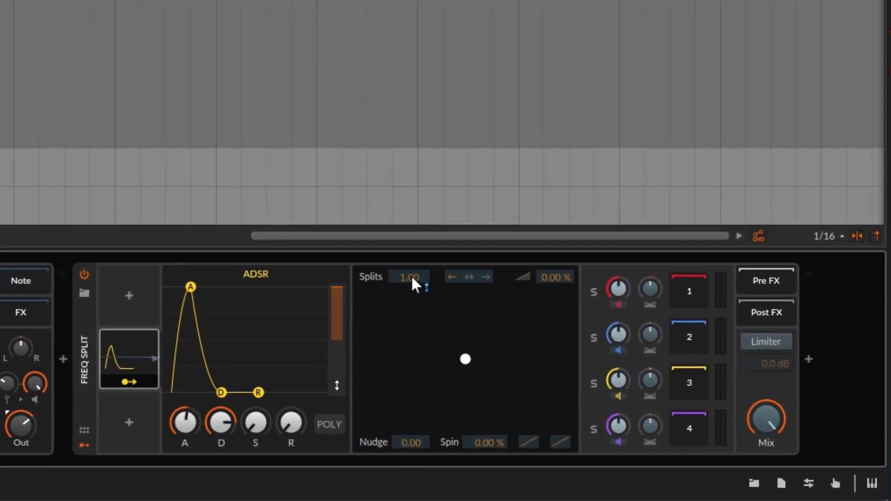
{"action": "left_click_drag", "start_coordinate": [528, 334], "coordinate": [527, 316]}
{"action": "left_click_drag", "start_coordinate": [408, 277], "coordinate": [408, 246]}
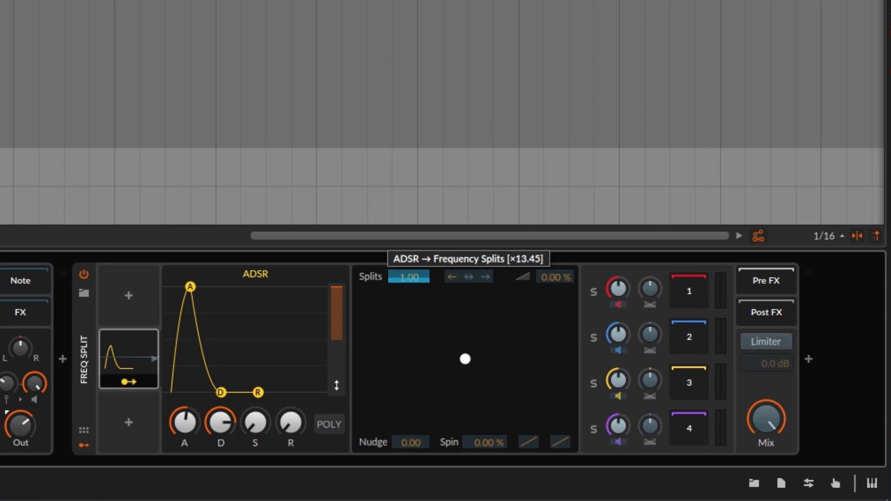
{"action": "left_click_drag", "start_coordinate": [409, 277], "coordinate": [415, 284]}
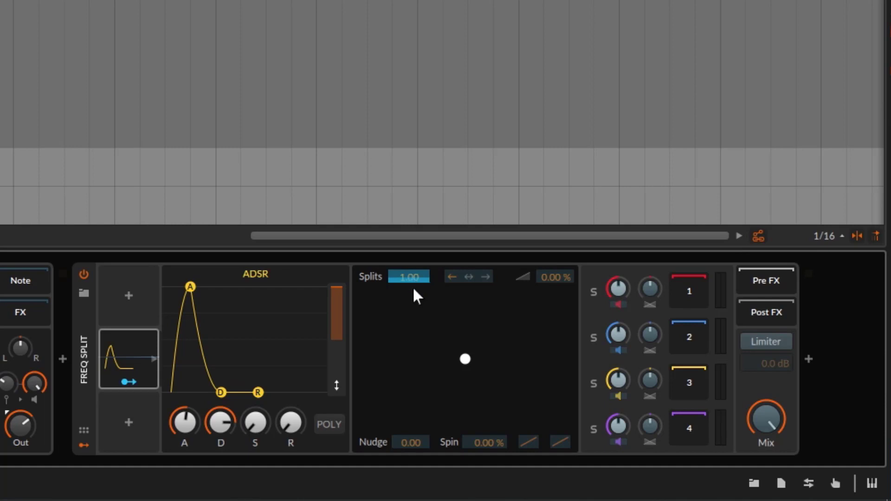
{"action": "key", "text": "space"}
Step: Assign the ADSR to Split Pinch with a modulation amount of 1.260
{"action": "left_click_drag", "start_coordinate": [561, 446], "coordinate": [561, 441]}
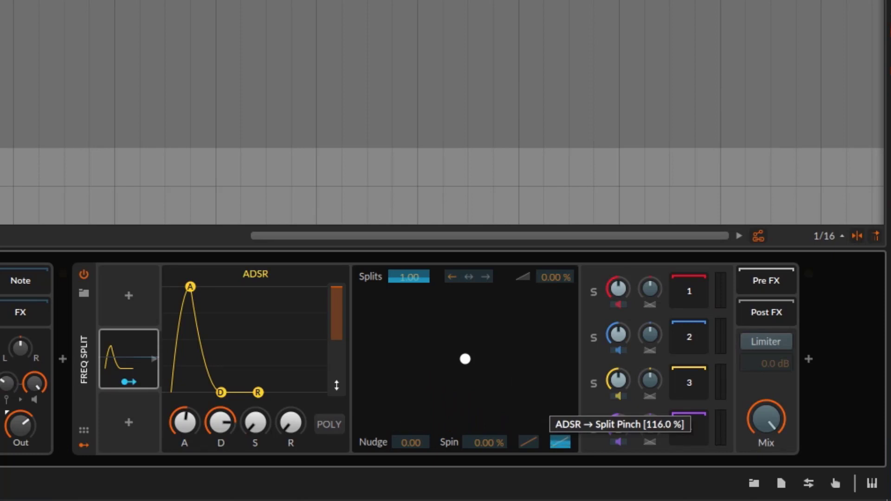
{"action": "left_click_drag", "start_coordinate": [561, 441], "coordinate": [561, 443]}
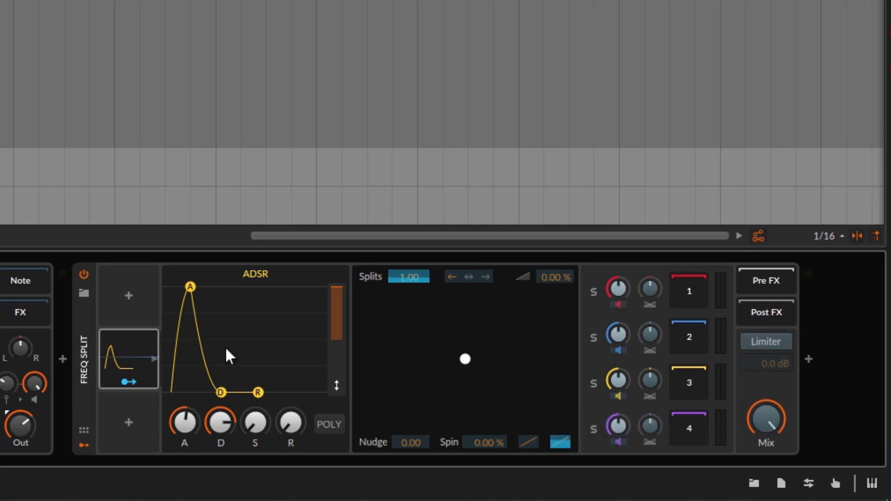
{"action": "key", "text": "space"}
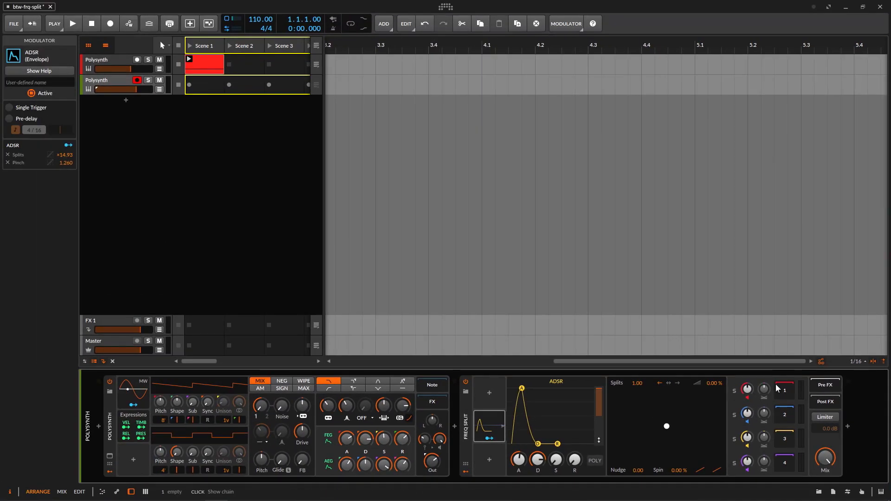
{"action": "left_click", "coordinate": [818, 493]}
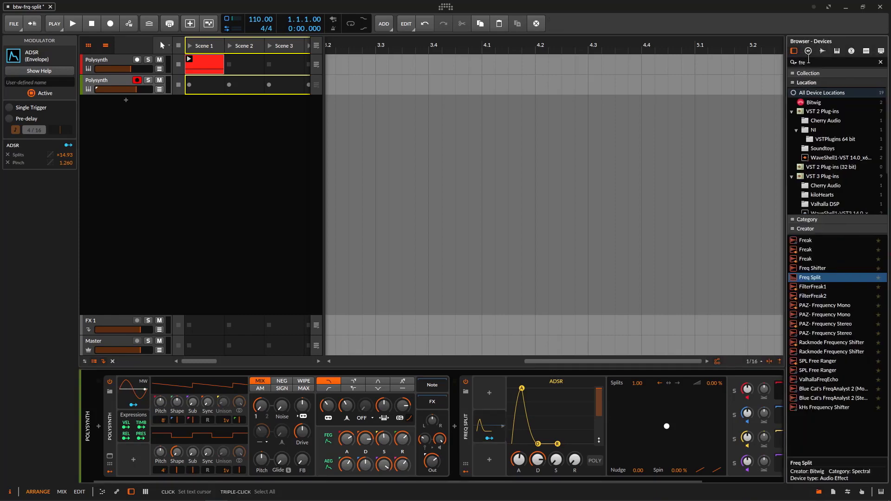
{"action": "left_click", "coordinate": [881, 62]}
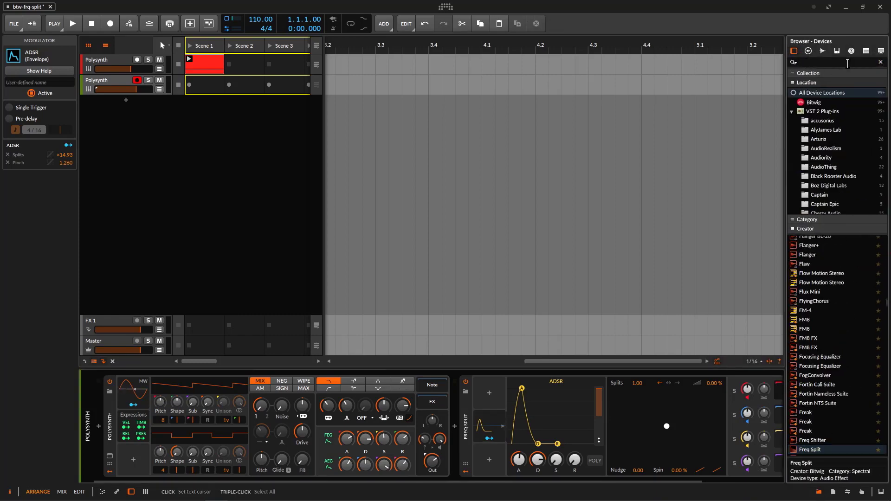
{"action": "type", "text": "t"}
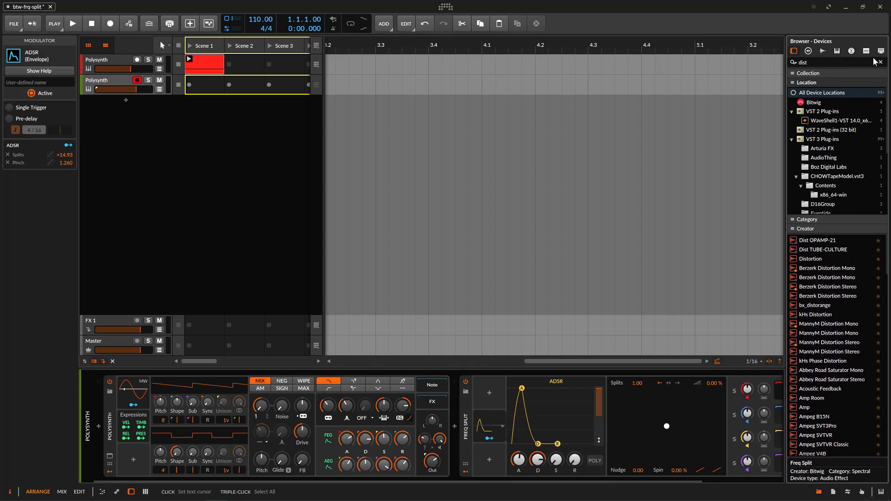
{"action": "left_click_drag", "start_coordinate": [816, 258], "coordinate": [761, 388]}
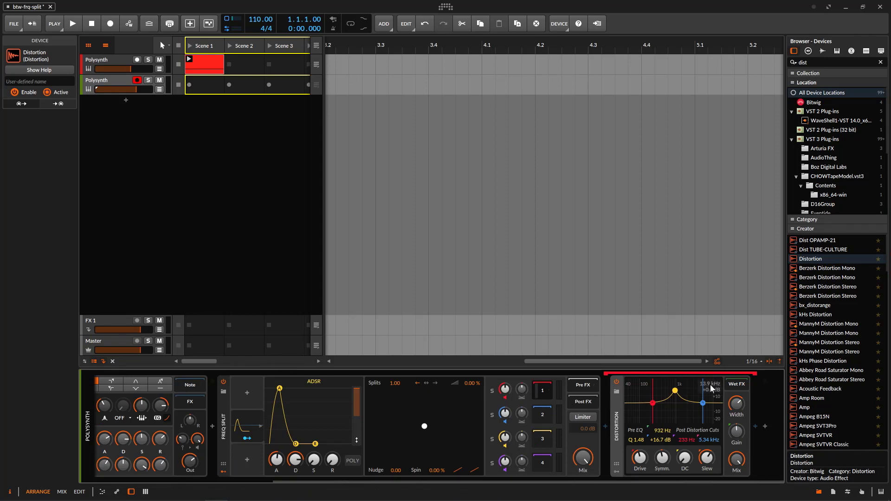
Step: Load the Normal Distortion preset into the Distortion device on channel 1
{"action": "left_click", "coordinate": [617, 392]}
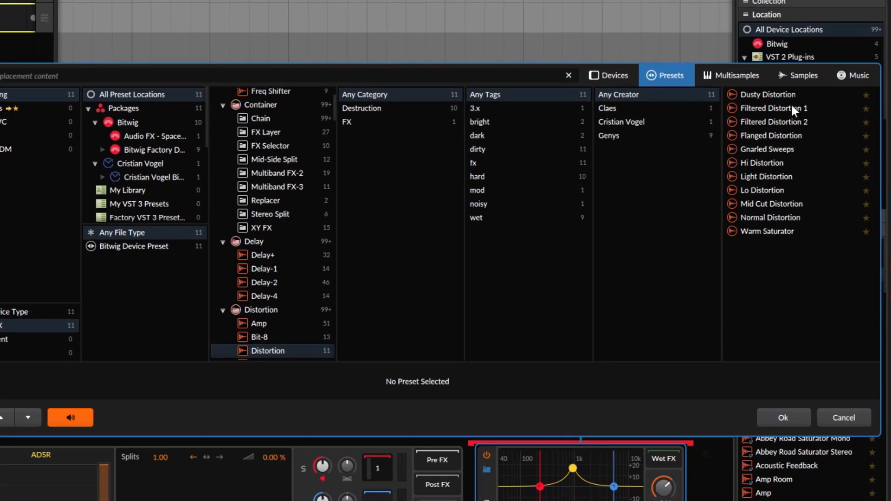
{"action": "left_click", "coordinate": [790, 216]}
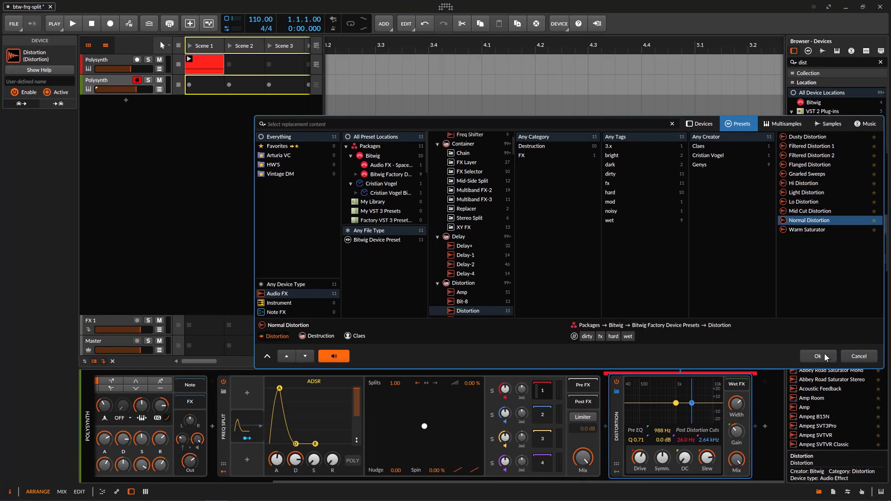
{"action": "left_click", "coordinate": [819, 356]}
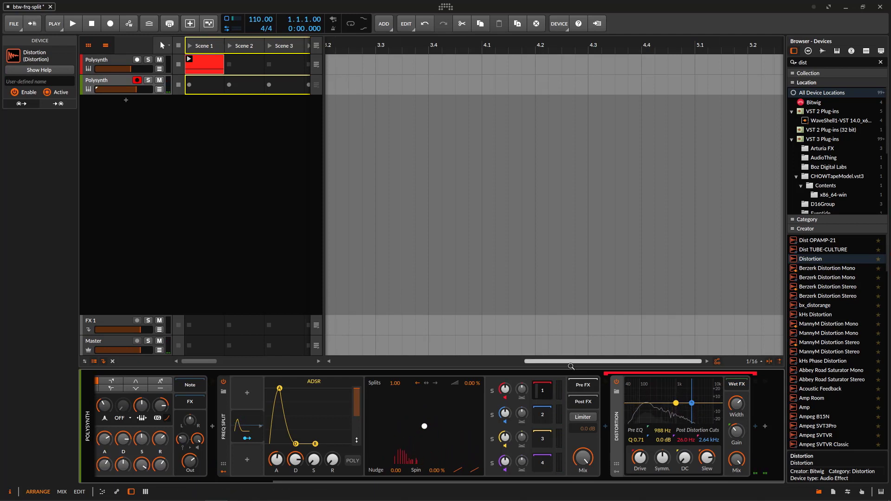
Step: Lower channel 1's gain to -28.1 dB and close that channel's device chain
{"action": "mouse_move", "coordinate": [505, 389]}
{"action": "left_mouse_down"}
{"action": "mouse_move", "coordinate": [505, 398]}
{"action": "mouse_move", "coordinate": [500, 393]}
{"action": "left_mouse_up"}
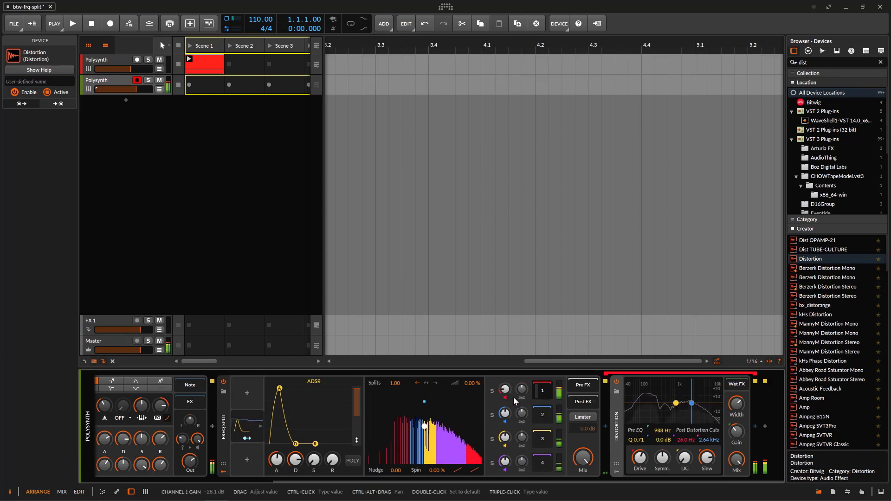
{"action": "left_click", "coordinate": [541, 395]}
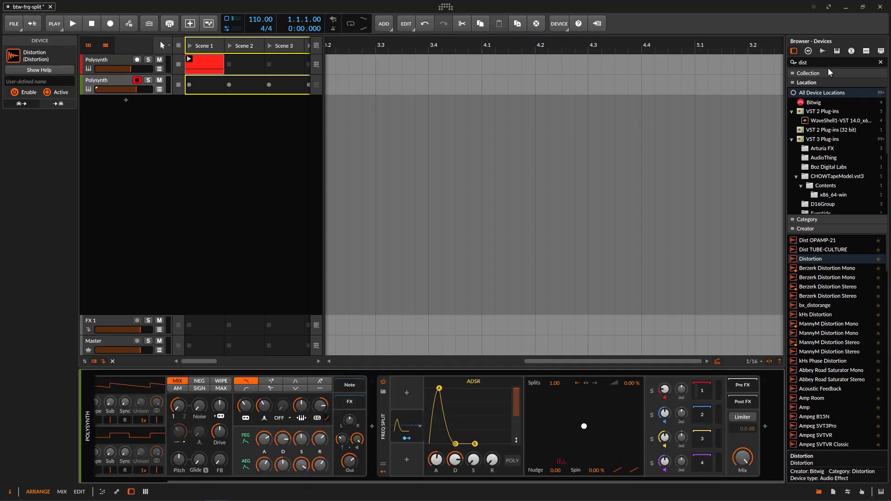
{"action": "left_click_drag", "start_coordinate": [816, 63], "coordinate": [793, 62]}
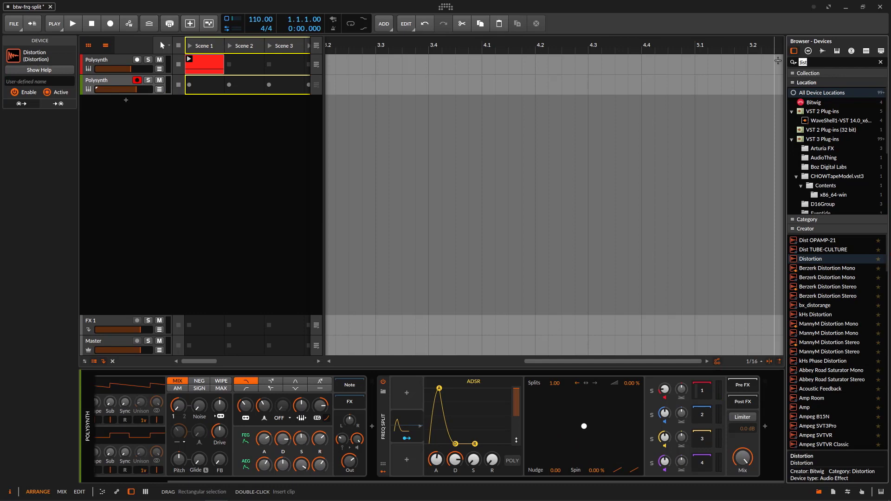
{"action": "type", "text": "dela"}
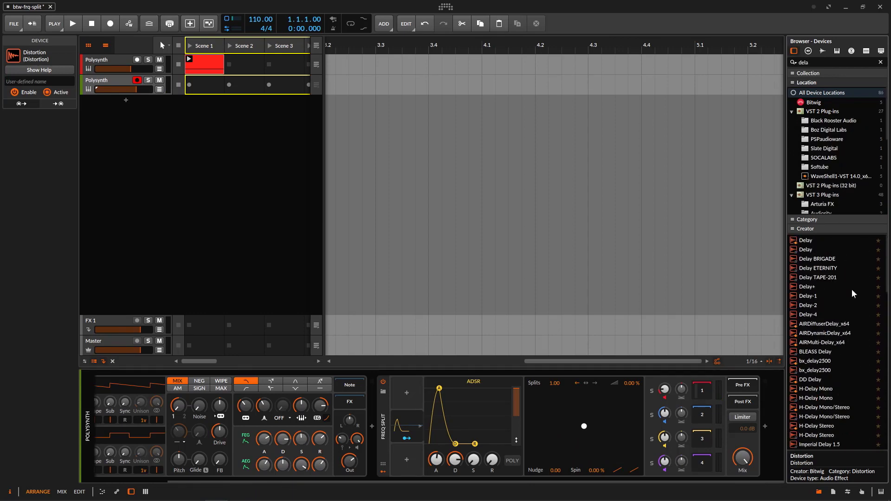
{"action": "left_click_drag", "start_coordinate": [818, 289], "coordinate": [703, 419]}
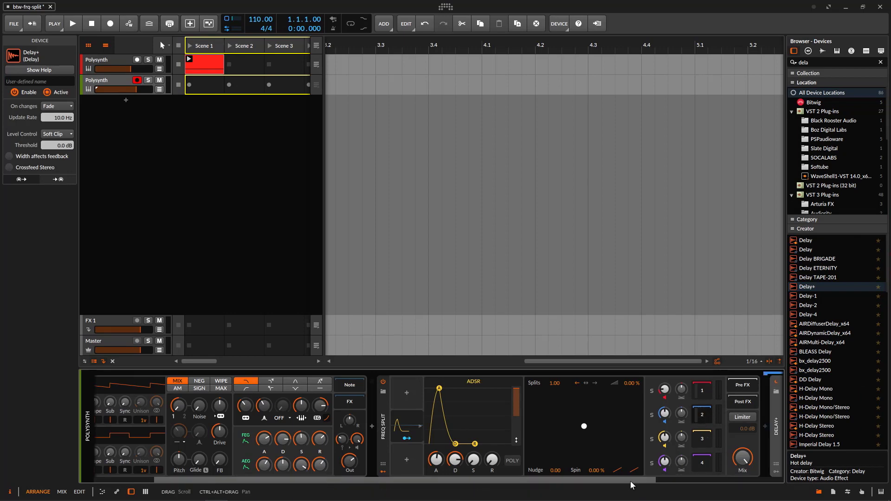
{"action": "left_click_drag", "start_coordinate": [630, 481], "coordinate": [766, 485]}
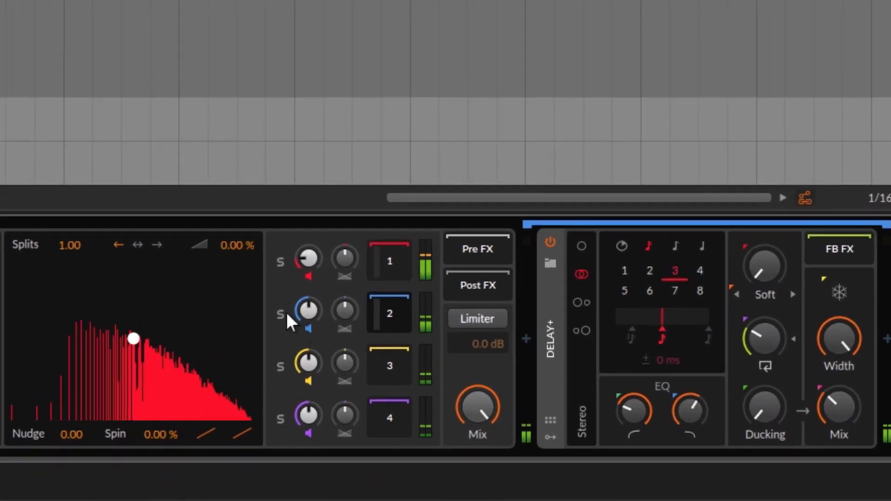
Step: Solo channel 2 and raise both the low-cut and high-cut frequencies in Delay+'s EQ
{"action": "left_click", "coordinate": [284, 314]}
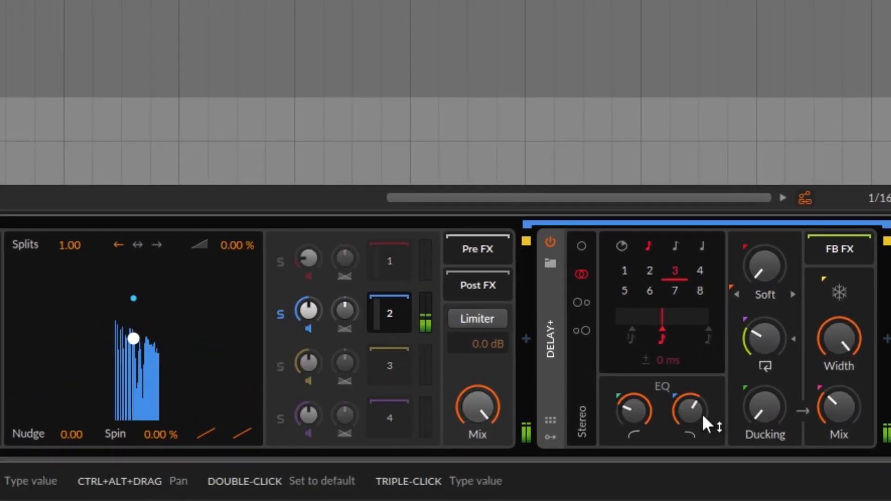
{"action": "mouse_move", "coordinate": [701, 412]}
{"action": "left_mouse_down"}
{"action": "mouse_move", "coordinate": [701, 387]}
{"action": "mouse_move", "coordinate": [703, 413]}
{"action": "left_mouse_up"}
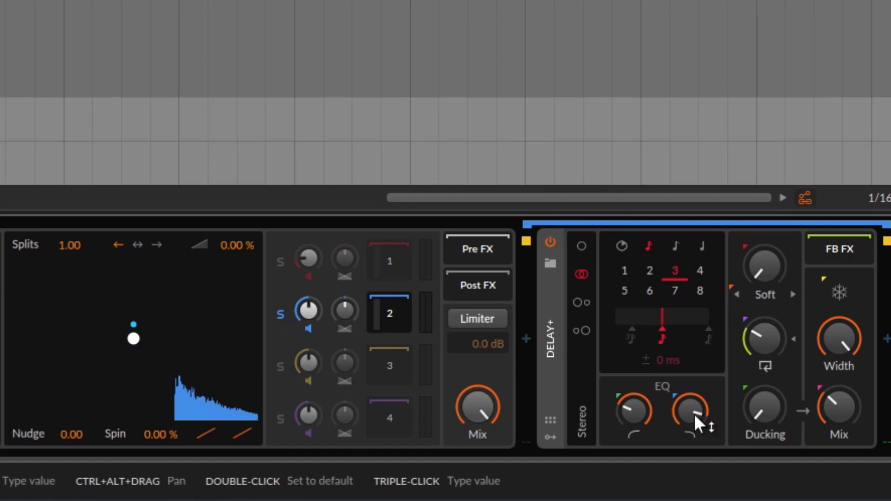
{"action": "left_click_drag", "start_coordinate": [624, 410], "coordinate": [624, 403]}
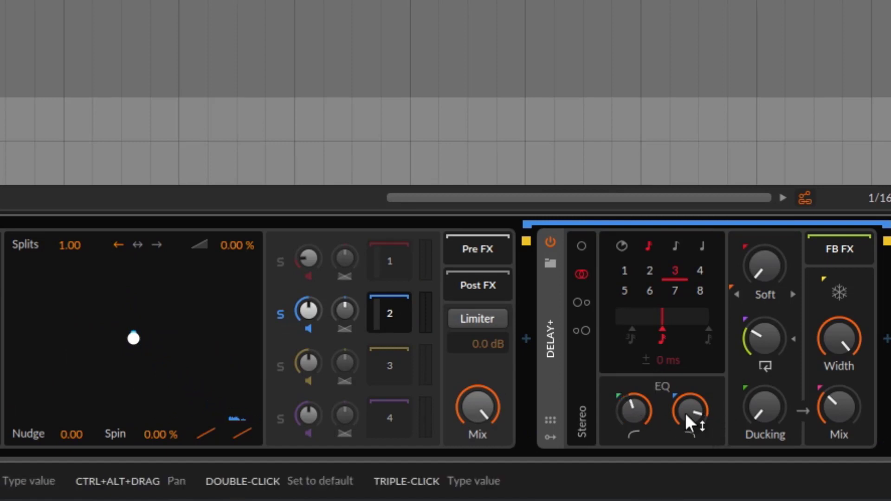
Step: Switch Delay+'s blur mode from Soft to Space and set its amount to 100 %
{"action": "left_click", "coordinate": [793, 294]}
{"action": "left_click", "coordinate": [793, 294]}
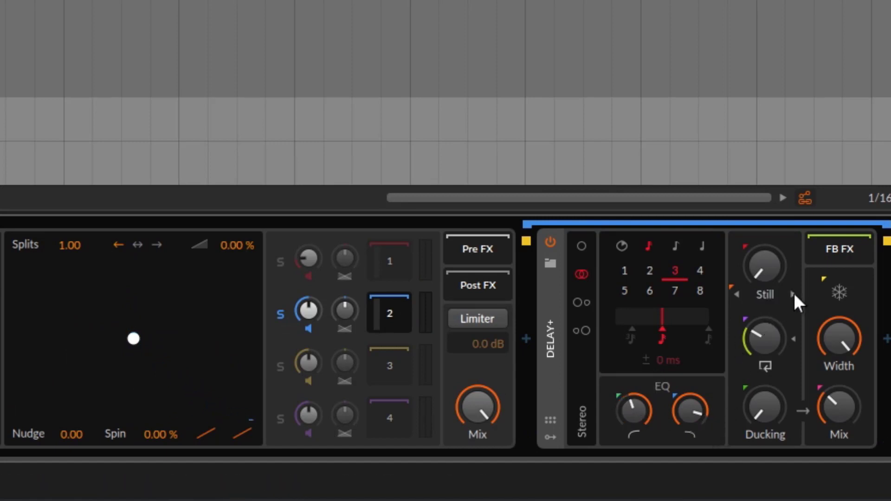
{"action": "left_click", "coordinate": [792, 294]}
{"action": "left_click_drag", "start_coordinate": [770, 274], "coordinate": [770, 251]}
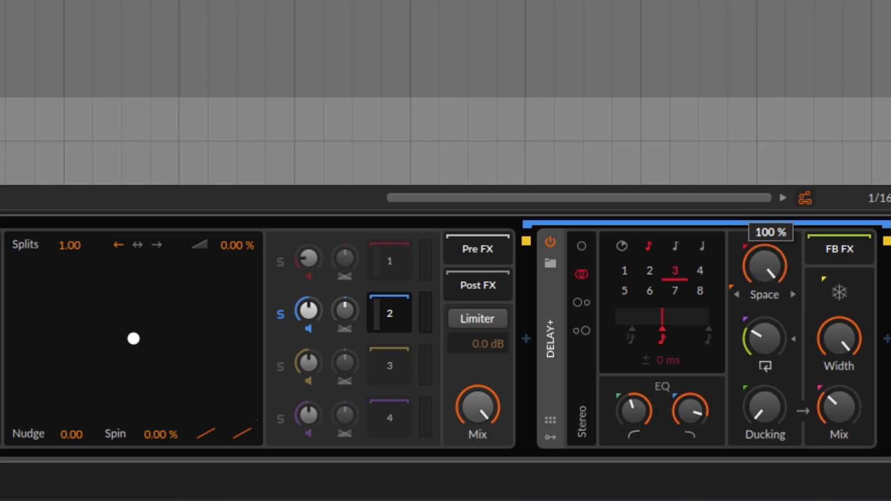
Step: Raise the feedback and mix of Delay+ and turn off solo on channel 2
{"action": "left_click_drag", "start_coordinate": [762, 341], "coordinate": [762, 320]}
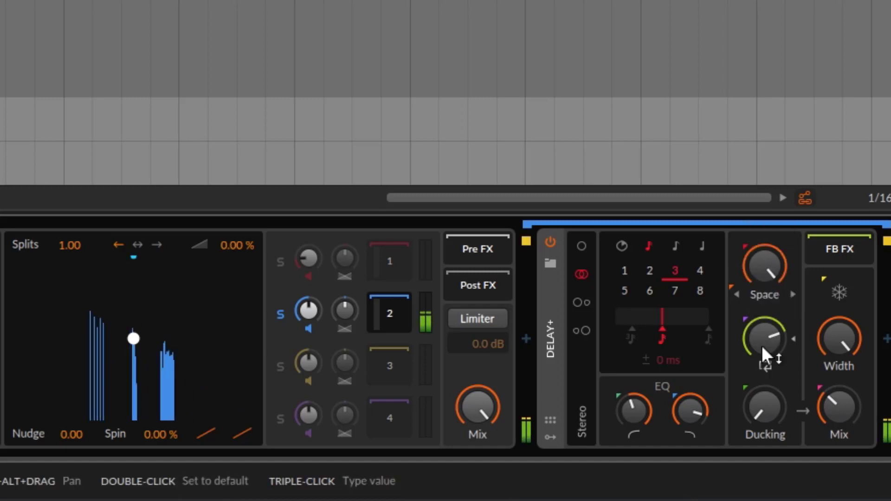
{"action": "left_click_drag", "start_coordinate": [829, 411], "coordinate": [829, 394]}
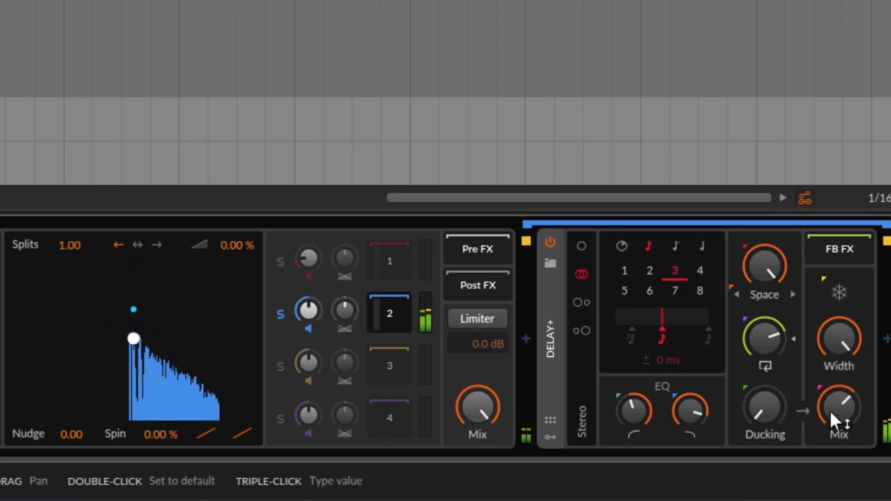
{"action": "left_click", "coordinate": [281, 314]}
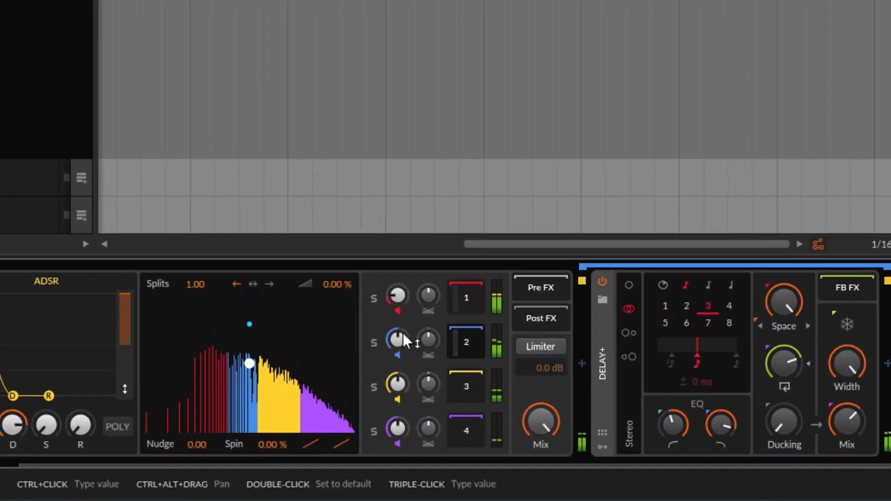
Step: Raise channel 2's gain, then enable Freq Split's Limiter with its threshold at -45.8 dB
{"action": "left_click_drag", "start_coordinate": [401, 339], "coordinate": [401, 324]}
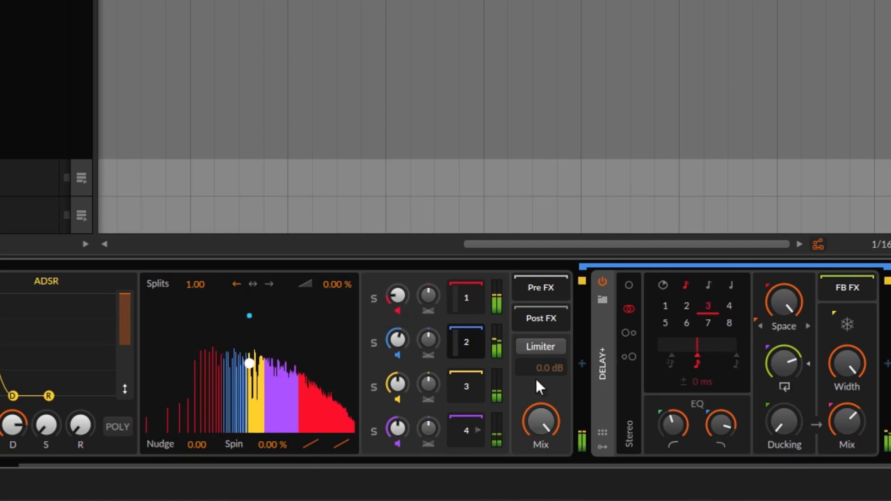
{"action": "left_click", "coordinate": [558, 349]}
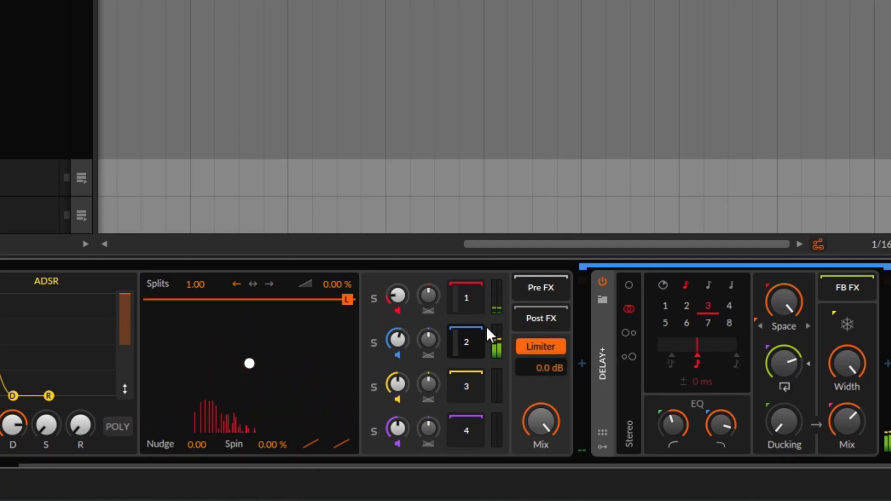
{"action": "left_click_drag", "start_coordinate": [346, 301], "coordinate": [354, 356]}
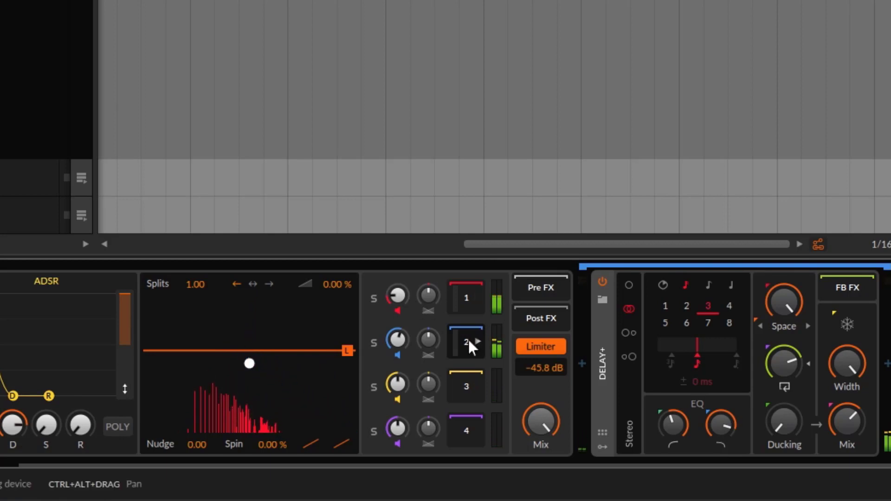
{"action": "scroll", "coordinate": [468, 338], "scroll_direction": "up", "scroll_amount": 5}
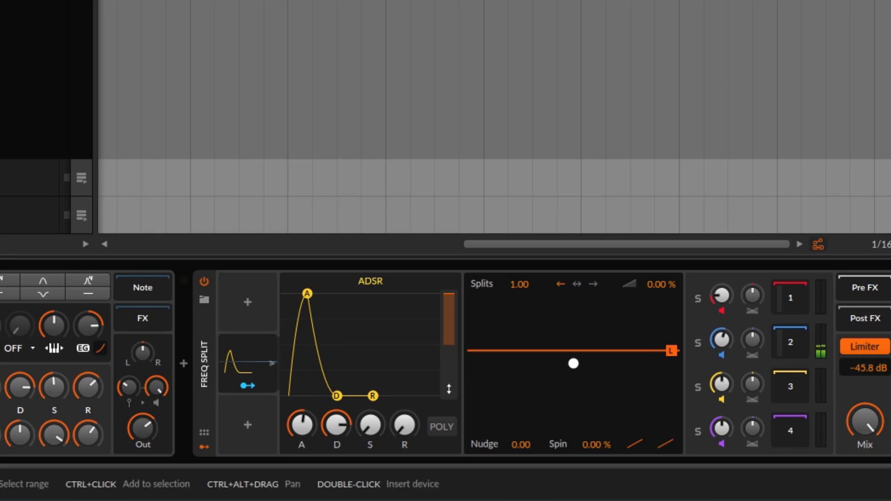
{"action": "left_click_drag", "start_coordinate": [829, 249], "coordinate": [703, 445]}
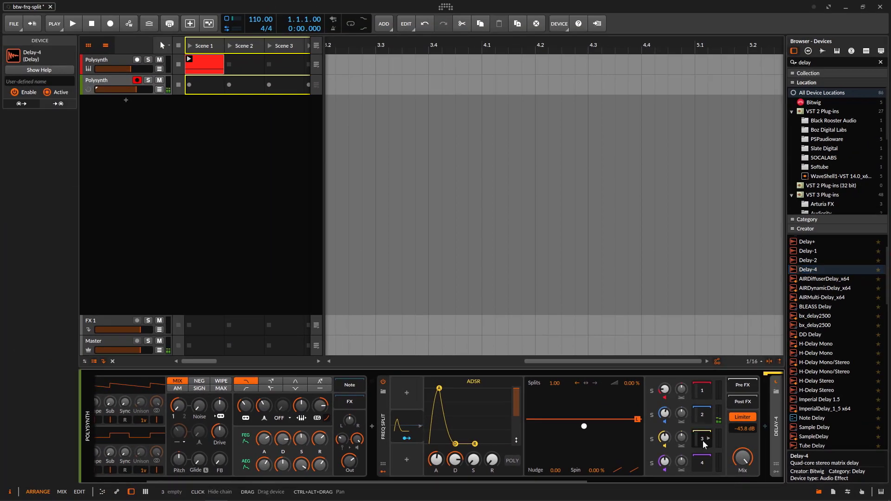
{"action": "left_click", "coordinate": [652, 439]}
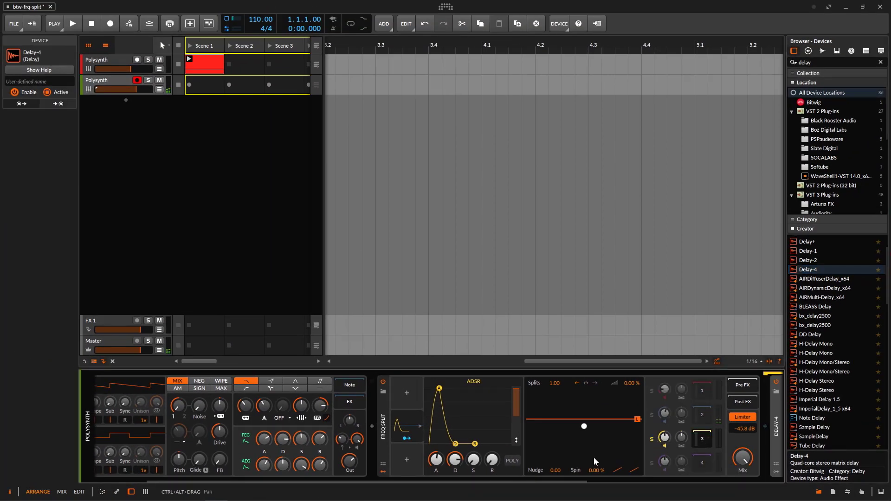
{"action": "left_click_drag", "start_coordinate": [555, 482], "coordinate": [735, 490]}
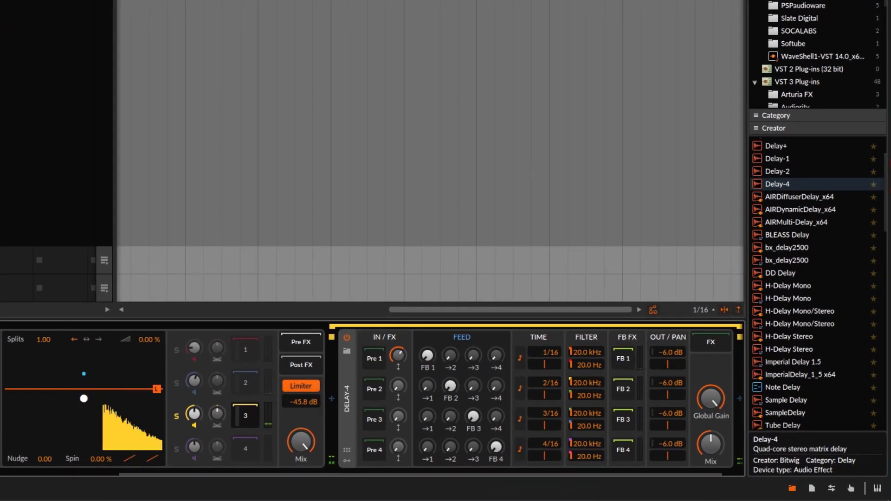
Step: Load the Macro Drone LFO preset into the Delay-4 device on channel 3
{"action": "left_click", "coordinate": [347, 351]}
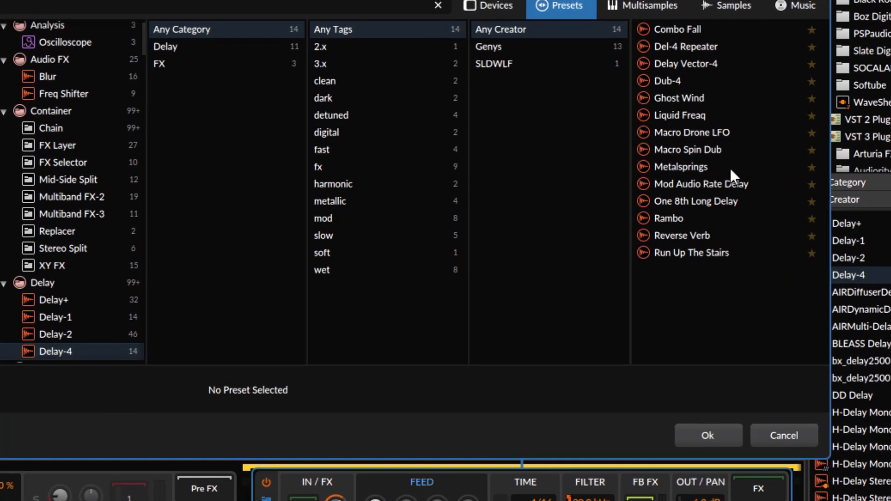
{"action": "left_click", "coordinate": [710, 132]}
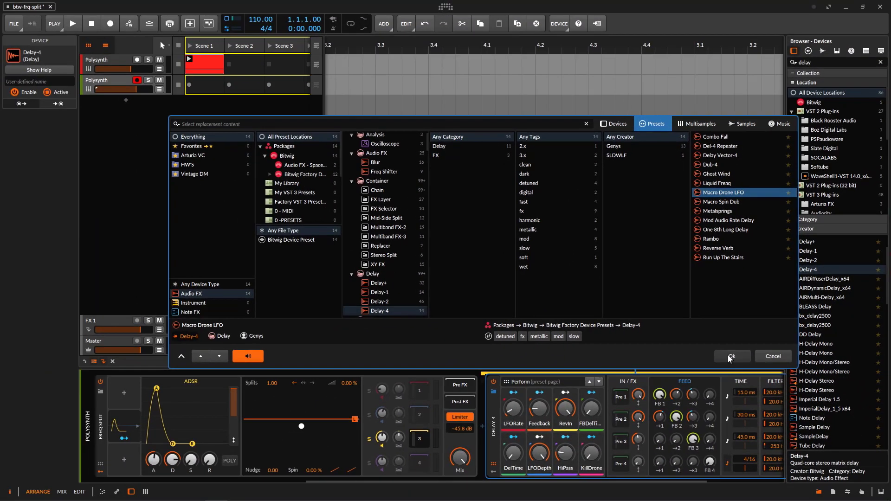
{"action": "left_click", "coordinate": [700, 434]}
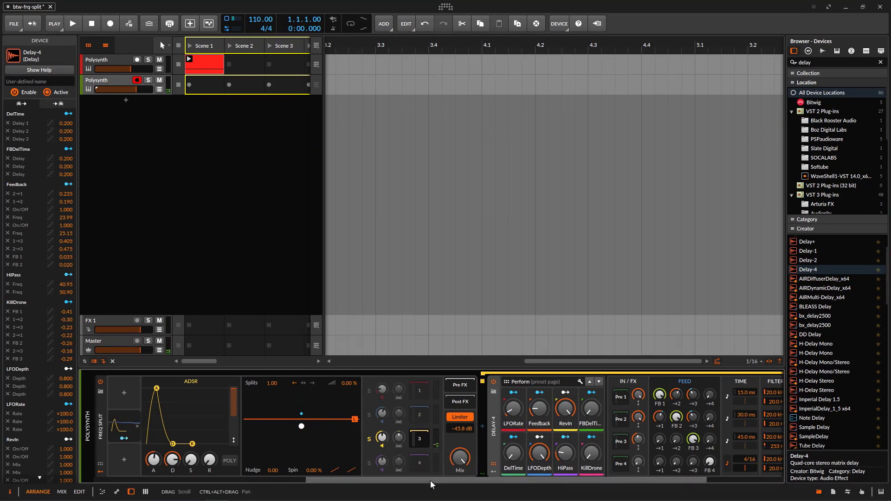
Step: Adjust Delay-4's Mix and turn off solo on channel 3
{"action": "left_click_drag", "start_coordinate": [430, 481], "coordinate": [554, 490]}
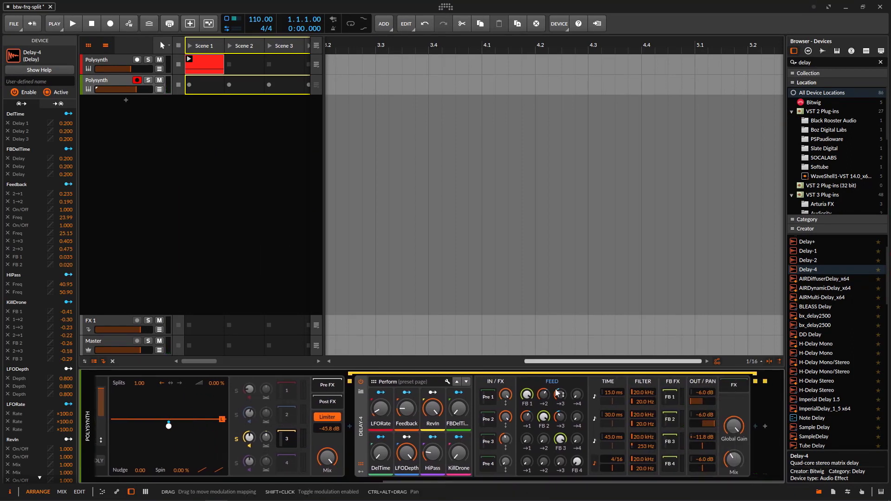
{"action": "left_click_drag", "start_coordinate": [738, 460], "coordinate": [741, 462]}
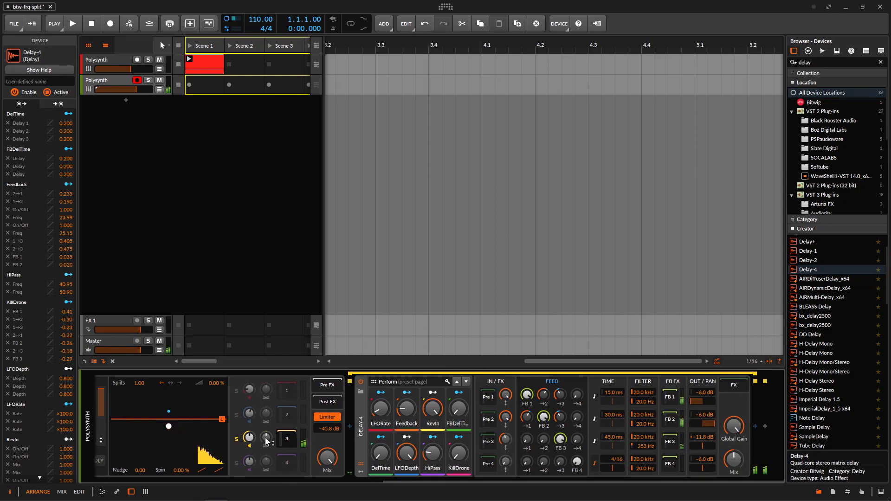
{"action": "left_click", "coordinate": [235, 440]}
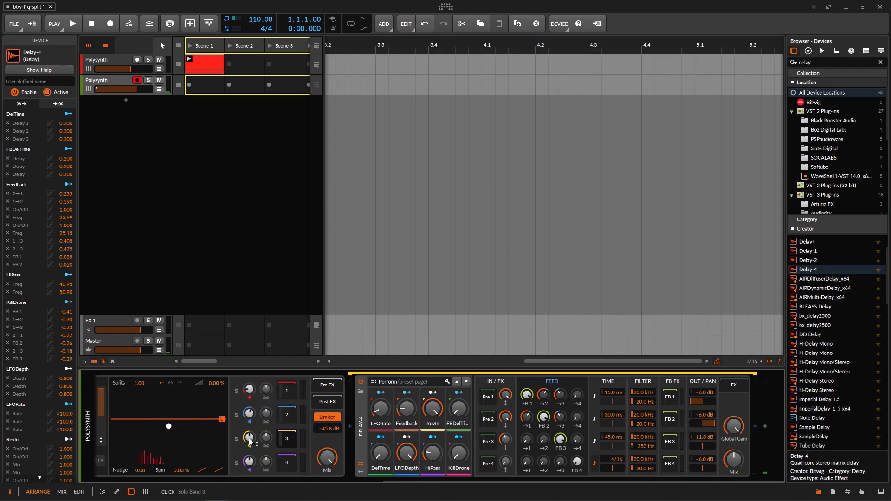
Step: Open channel 2's device chain, readjust Delay+'s feedback and lower its Mix
{"action": "left_click_drag", "start_coordinate": [590, 484], "coordinate": [529, 481]}
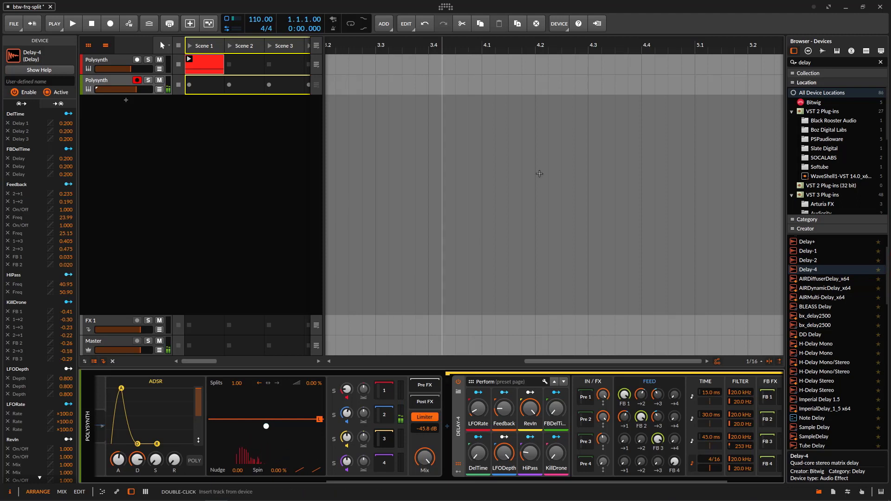
{"action": "triple_click", "coordinate": [832, 62]}
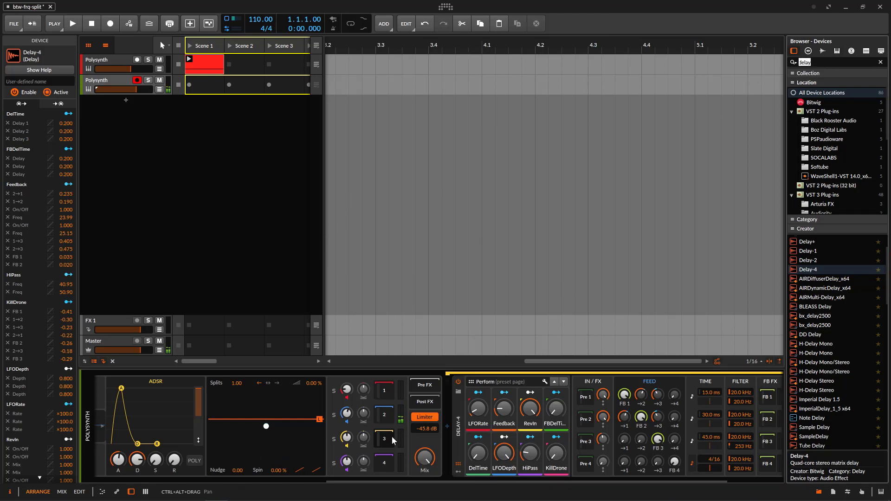
{"action": "scroll", "coordinate": [392, 440], "scroll_direction": "up", "scroll_amount": 5}
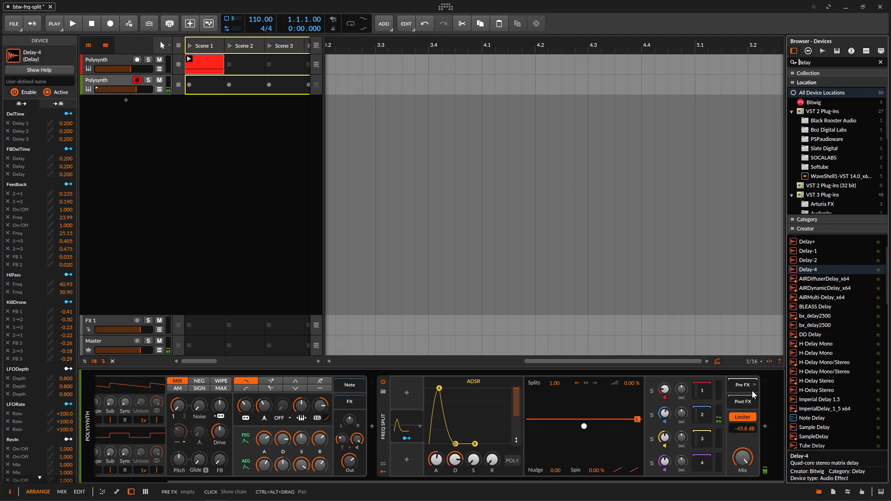
{"action": "left_click", "coordinate": [705, 414]}
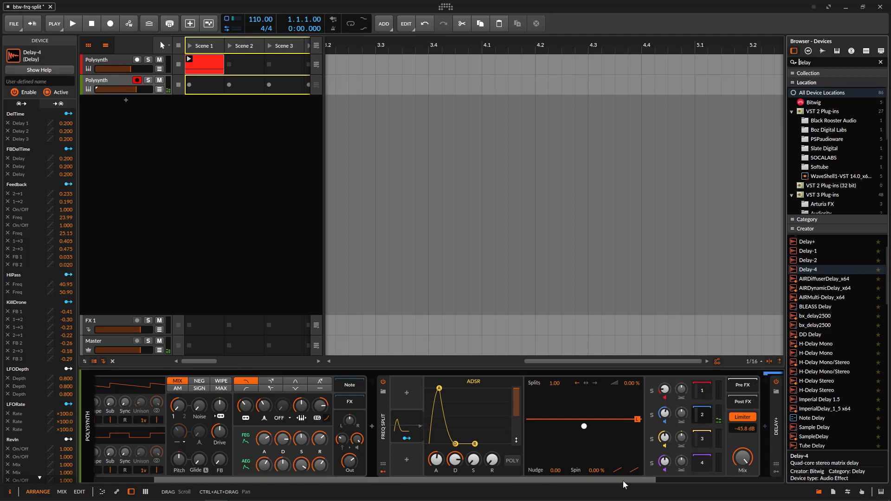
{"action": "left_click_drag", "start_coordinate": [625, 481], "coordinate": [789, 474]}
{"action": "left_click_drag", "start_coordinate": [699, 427], "coordinate": [700, 400]}
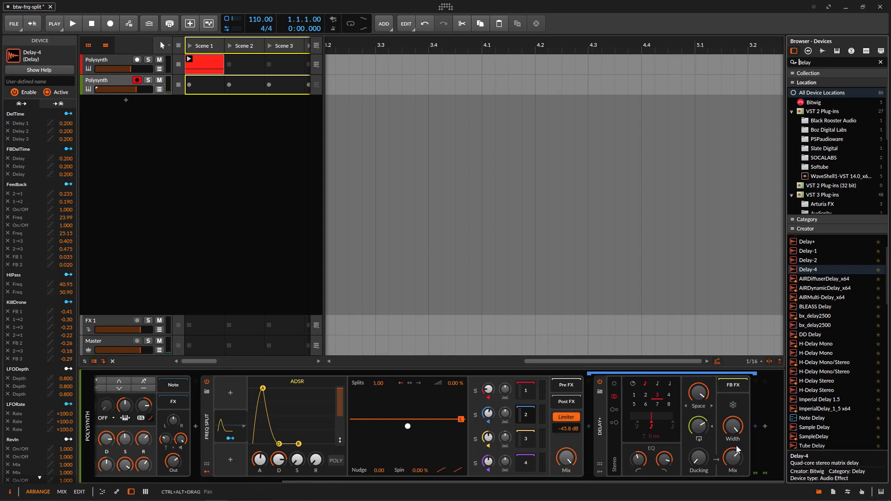
{"action": "left_click_drag", "start_coordinate": [738, 449], "coordinate": [738, 448]}
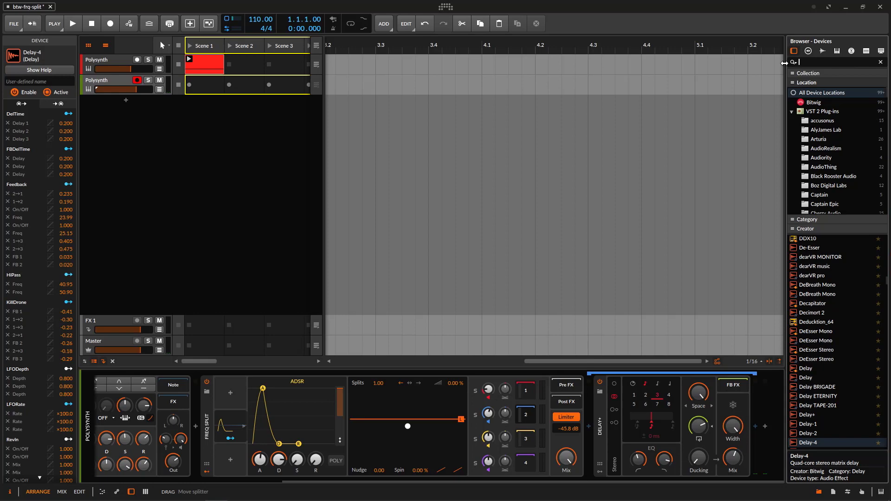
Step: Find the Reverb device in the browser and insert it into Freq Split's Post FX chain
{"action": "type", "text": "reverb"}
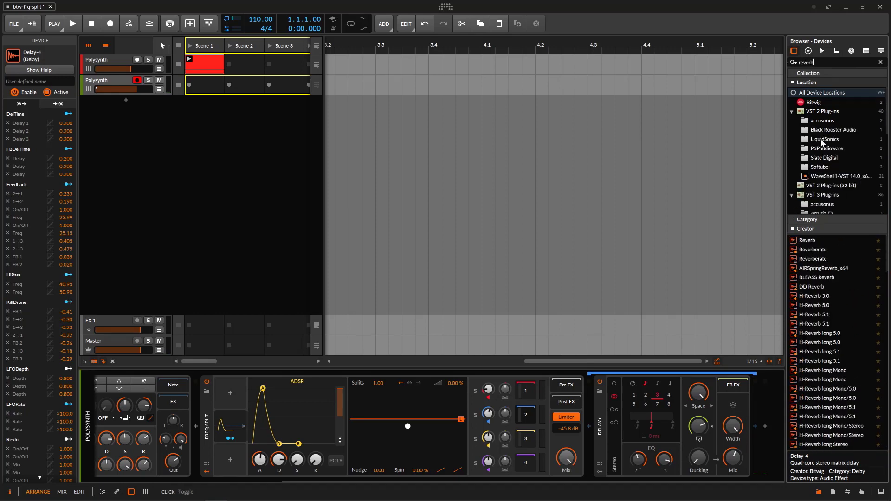
{"action": "left_click", "coordinate": [817, 241]}
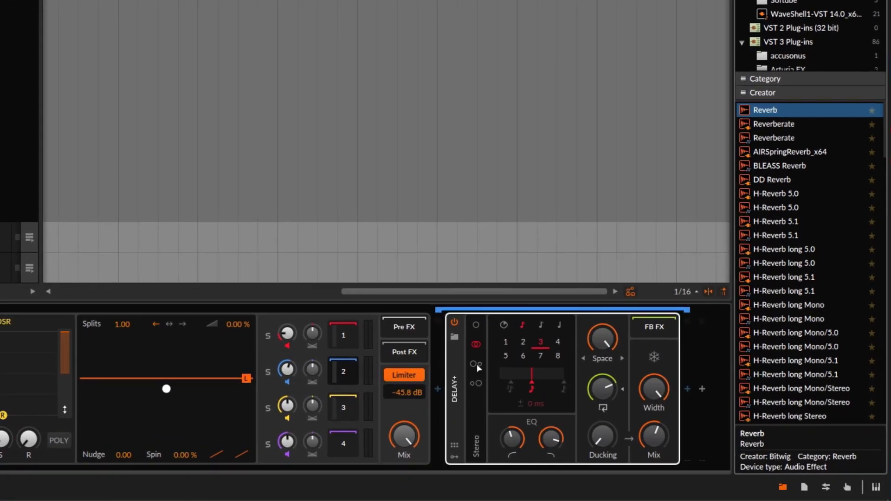
{"action": "scroll", "coordinate": [414, 330], "scroll_direction": "left", "scroll_amount": 5}
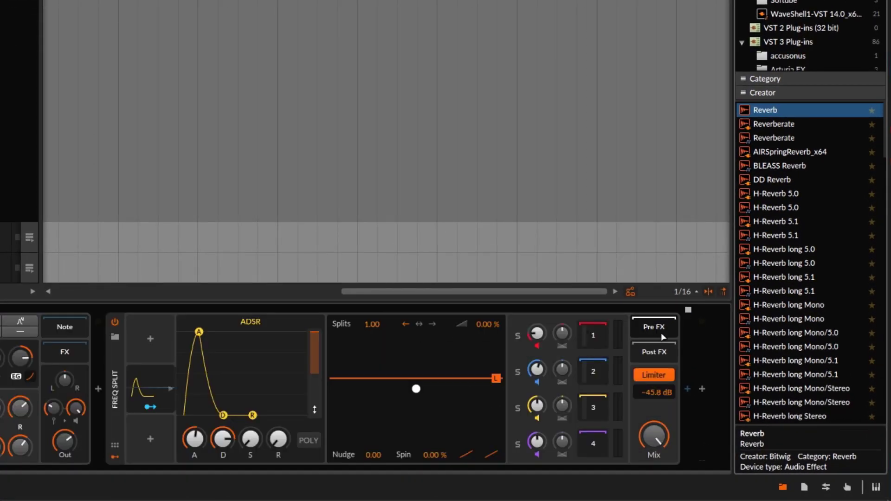
{"action": "key", "text": "Return"}
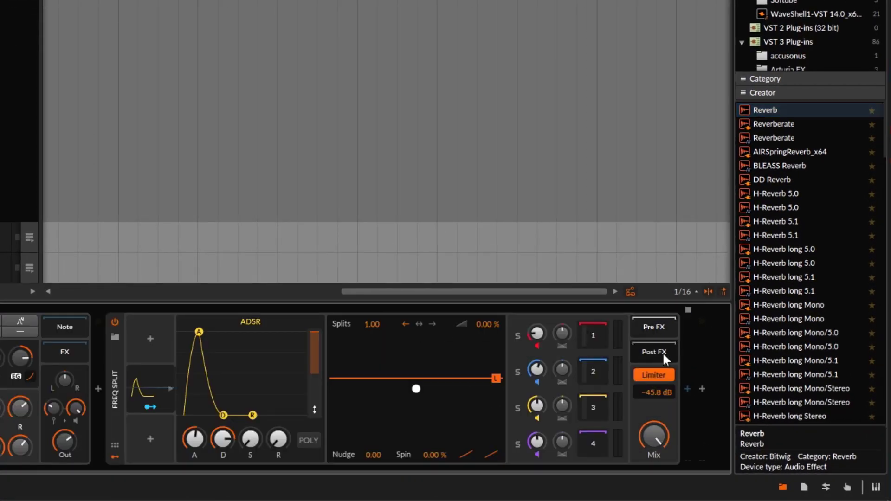
{"action": "left_click_drag", "start_coordinate": [473, 469], "coordinate": [832, 469]}
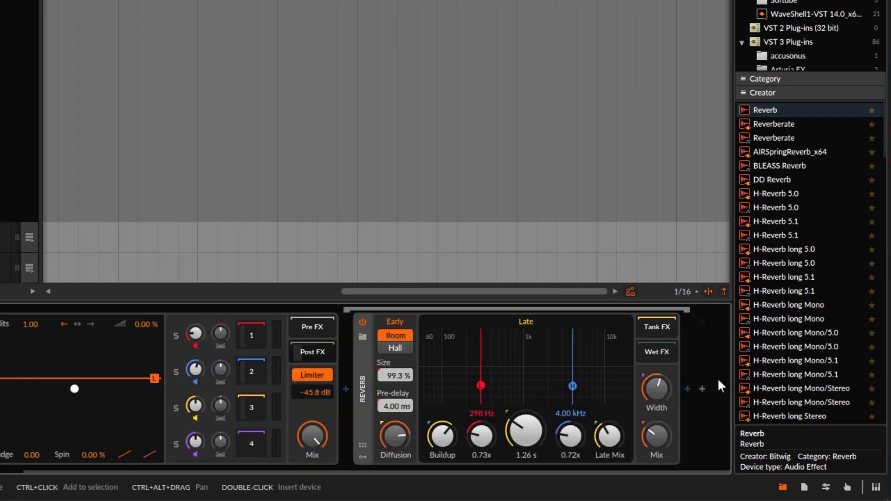
Step: Load the Deepwater Dust Reverb preset into the Reverb device and adjust its Mix macro
{"action": "left_click", "coordinate": [362, 337]}
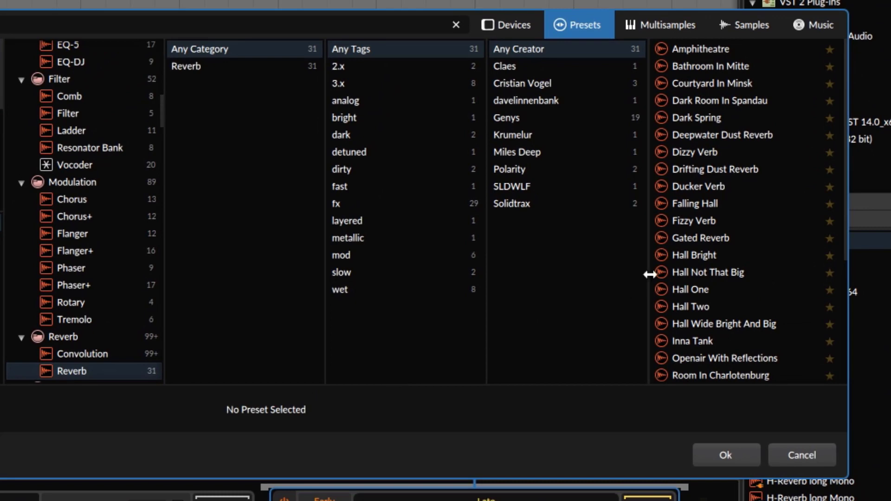
{"action": "scroll", "coordinate": [762, 147], "scroll_direction": "down", "scroll_amount": 4}
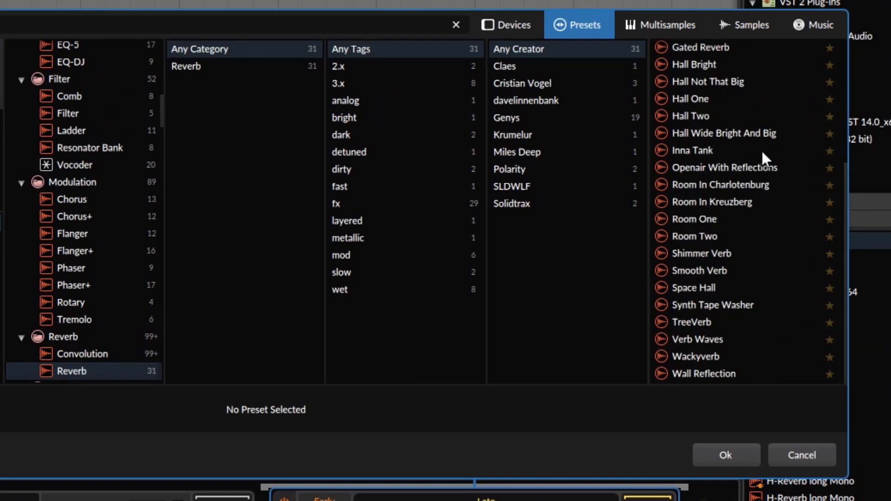
{"action": "scroll", "coordinate": [754, 319], "scroll_direction": "up", "scroll_amount": 4}
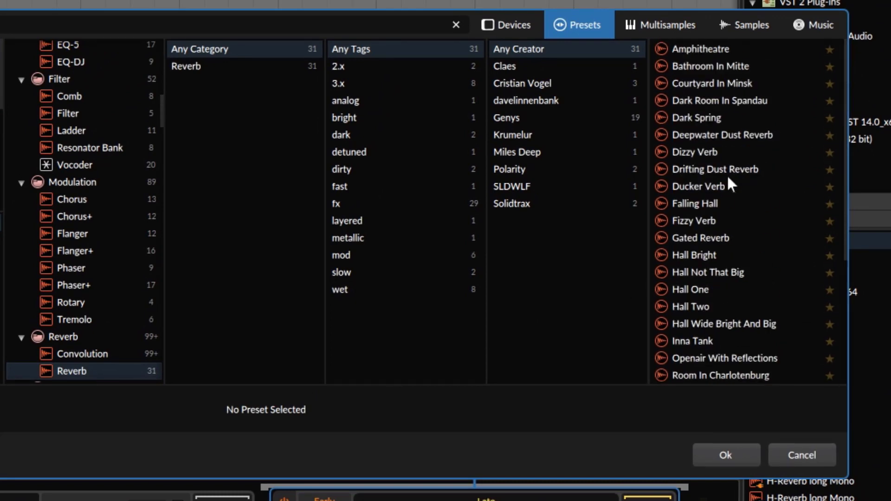
{"action": "left_click", "coordinate": [725, 133]}
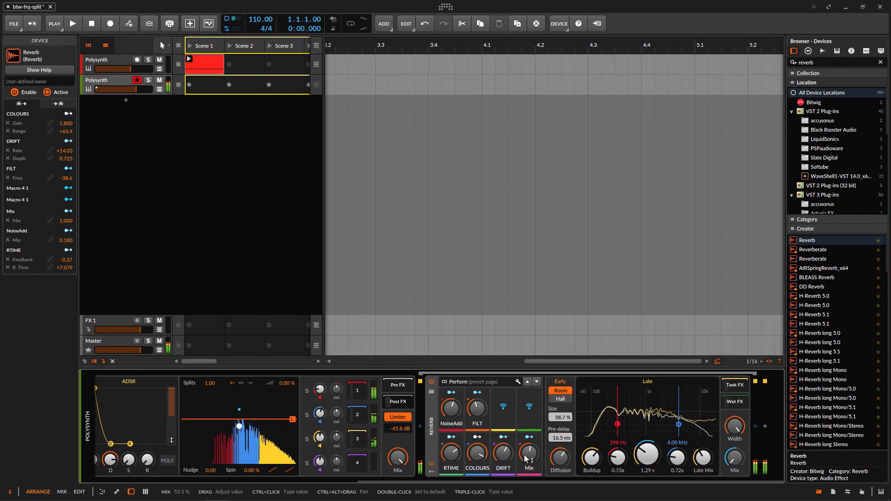
{"action": "left_click_drag", "start_coordinate": [538, 464], "coordinate": [530, 456]}
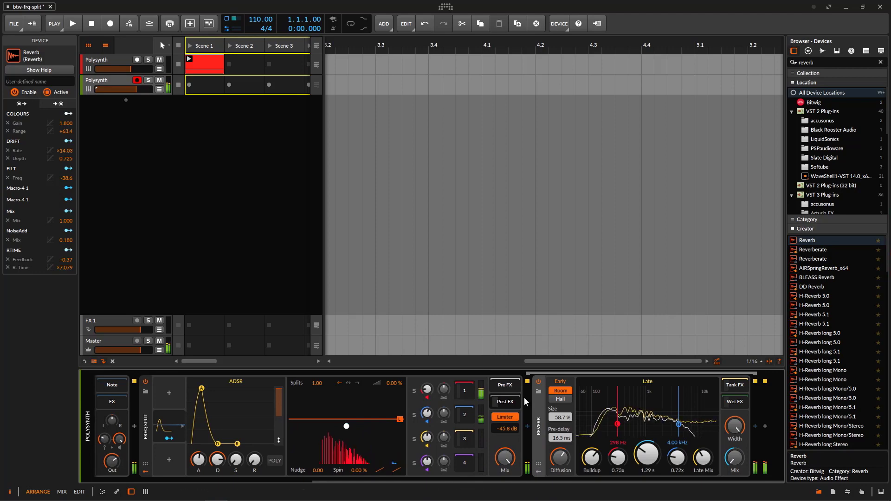
Step: With channel 4 soloed, insert a Random modulator into Freq Split and set its rate unit to 16th note
{"action": "scroll", "coordinate": [503, 401], "scroll_direction": "up", "scroll_amount": 3}
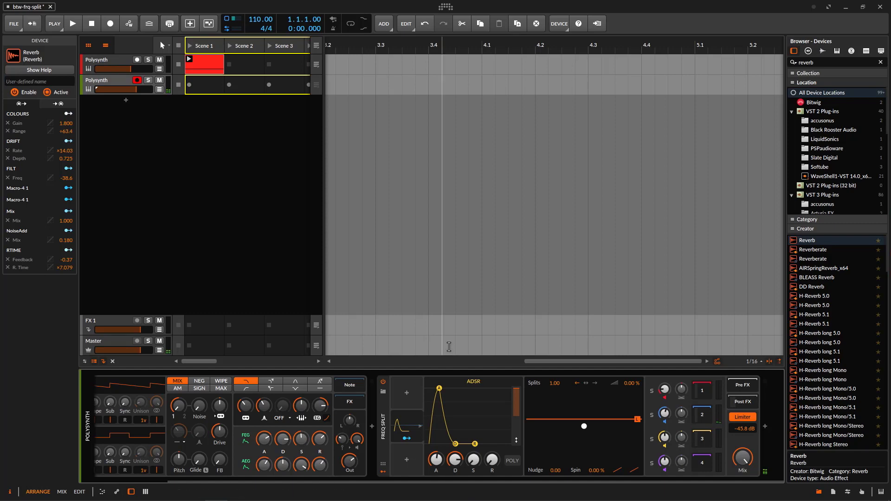
{"action": "left_click", "coordinate": [652, 464]}
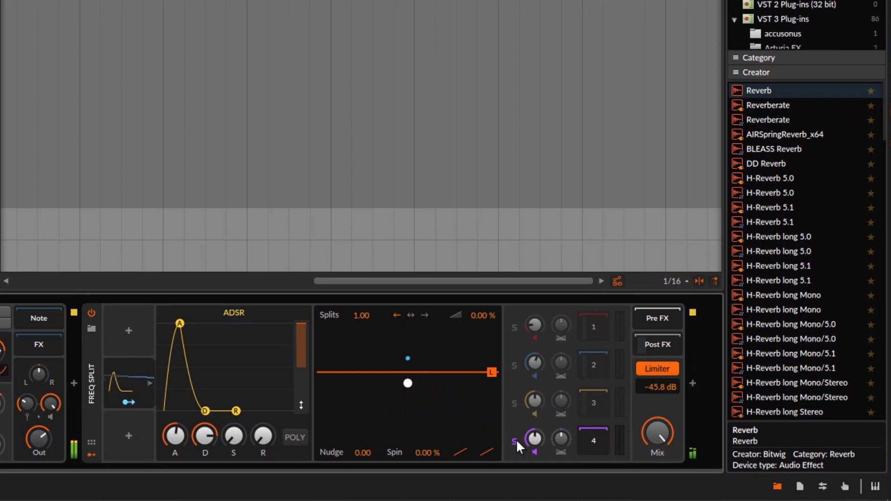
{"action": "left_click", "coordinate": [130, 434]}
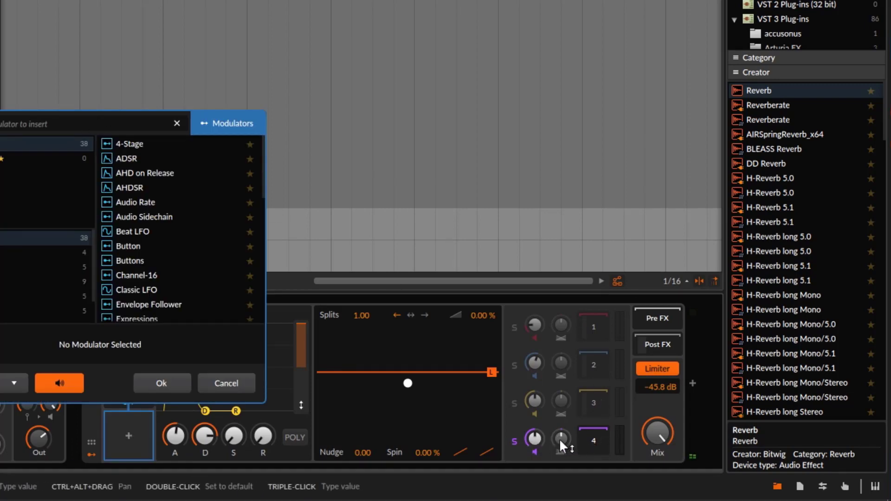
{"action": "type", "text": "random"}
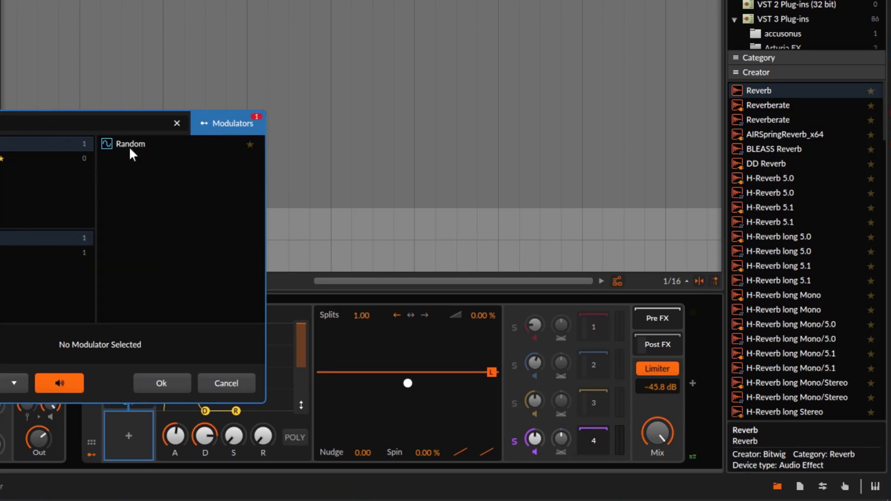
{"action": "left_click", "coordinate": [130, 147]}
{"action": "left_click", "coordinate": [162, 381]}
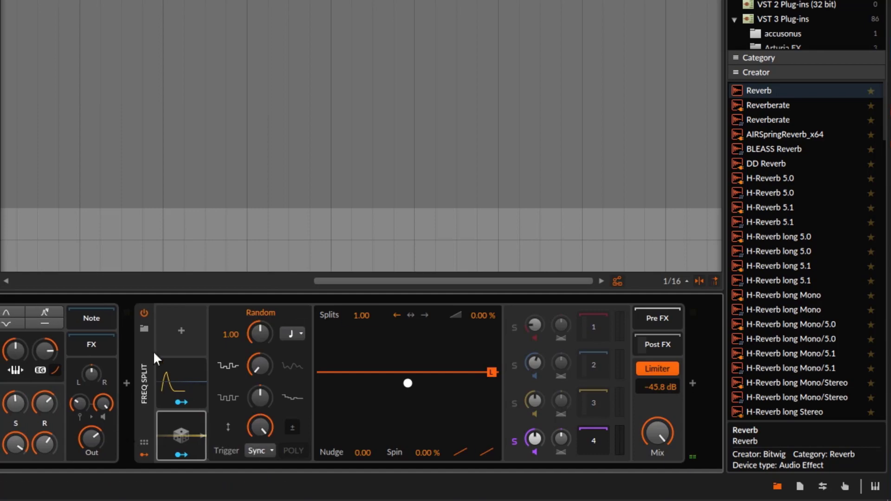
{"action": "left_click", "coordinate": [293, 334]}
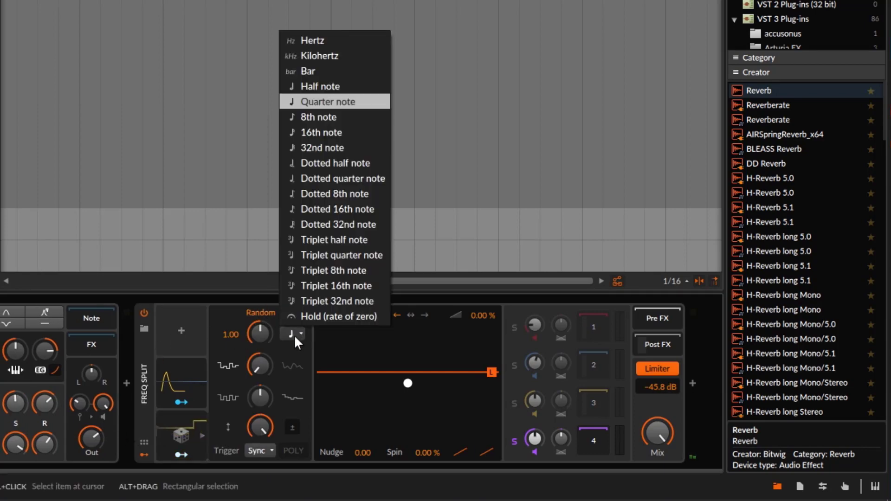
{"action": "left_click", "coordinate": [339, 132]}
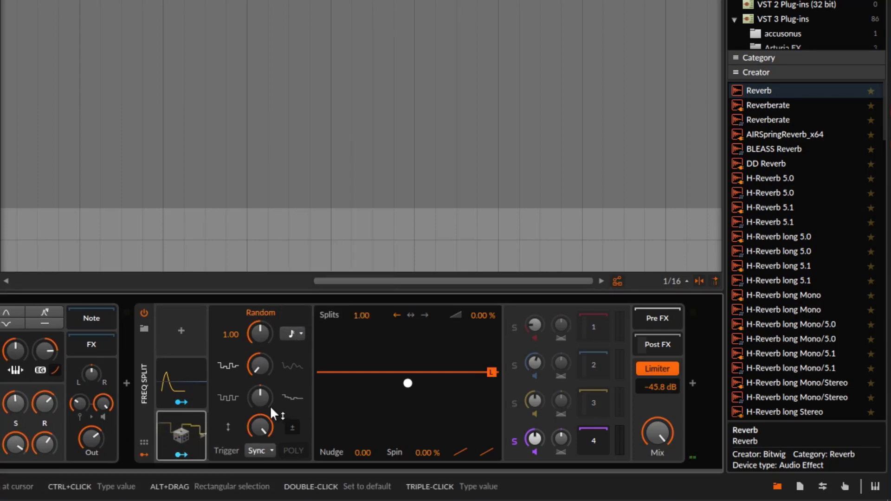
Step: Lower channel 4's gain, modulate its gain by 0.880 and pan by 0.410 with Random, and toggle the modulator's bipolar mode
{"action": "left_click", "coordinate": [181, 454]}
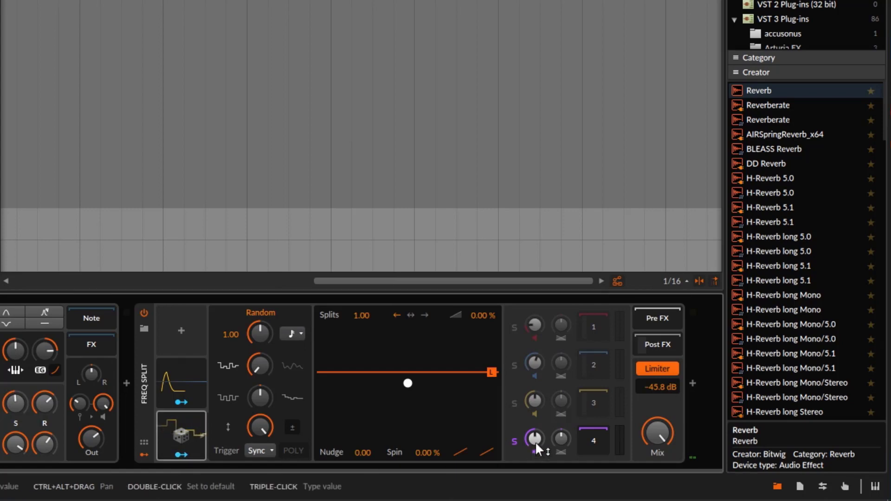
{"action": "left_click_drag", "start_coordinate": [536, 446], "coordinate": [536, 432]}
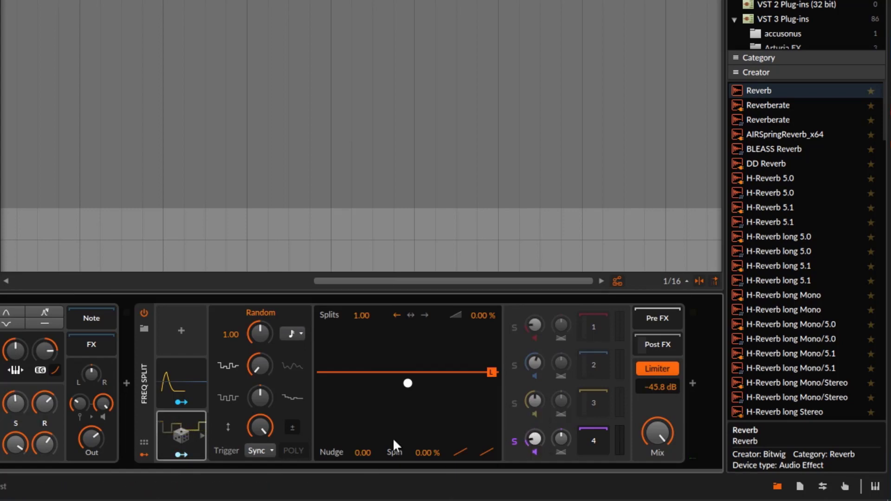
{"action": "left_click", "coordinate": [186, 450]}
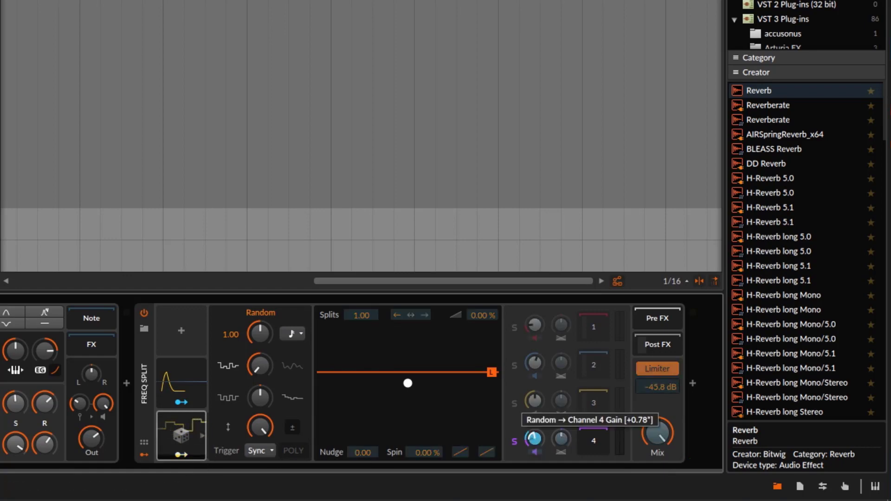
{"action": "left_click_drag", "start_coordinate": [527, 438], "coordinate": [527, 438]}
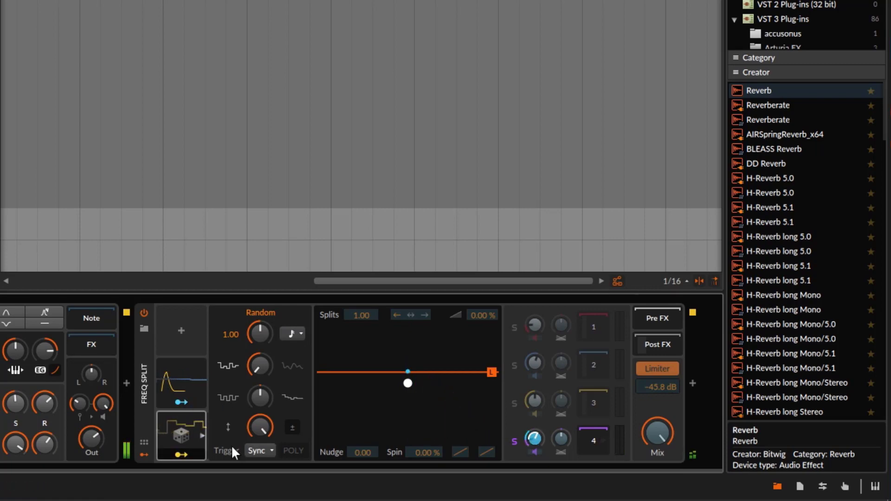
{"action": "left_click_drag", "start_coordinate": [562, 439], "coordinate": [535, 434]}
{"action": "left_click", "coordinate": [180, 455]}
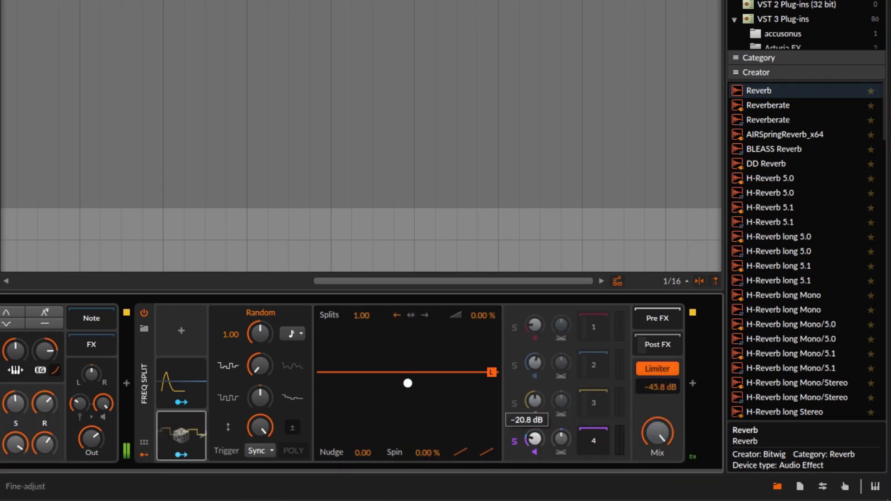
{"action": "left_click", "coordinate": [291, 428]}
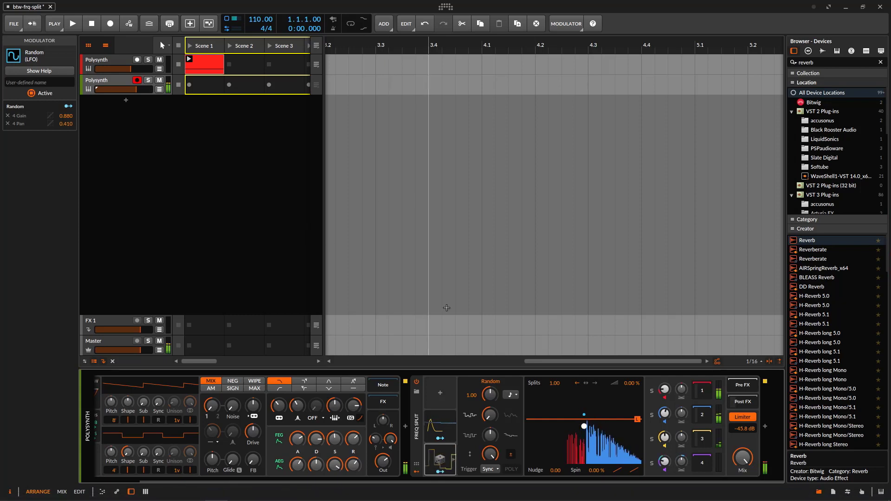
{"action": "left_click", "coordinate": [819, 492]}
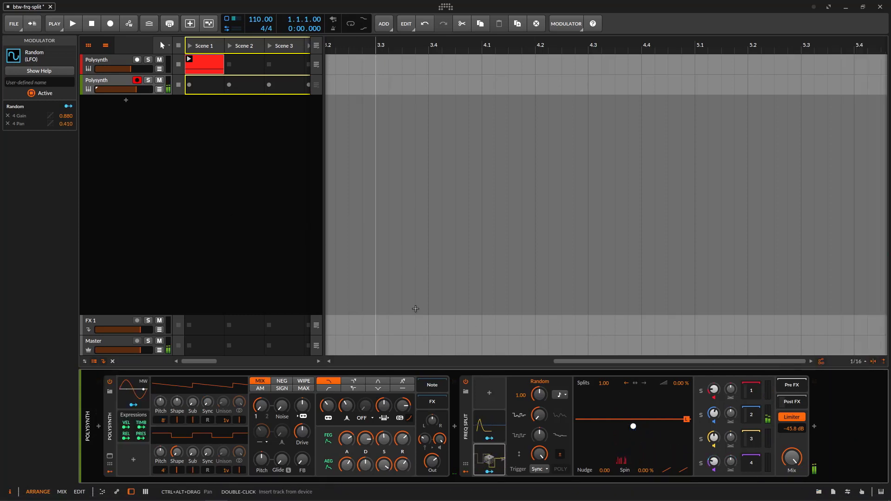
{"action": "left_click", "coordinate": [749, 415]}
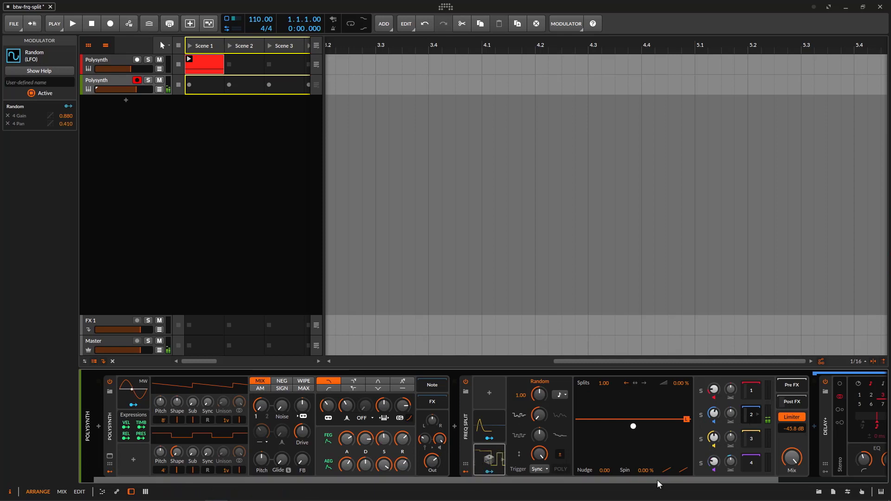
{"action": "left_click_drag", "start_coordinate": [658, 481], "coordinate": [778, 481]}
{"action": "left_click", "coordinate": [705, 385]}
{"action": "key", "text": "Delete"}
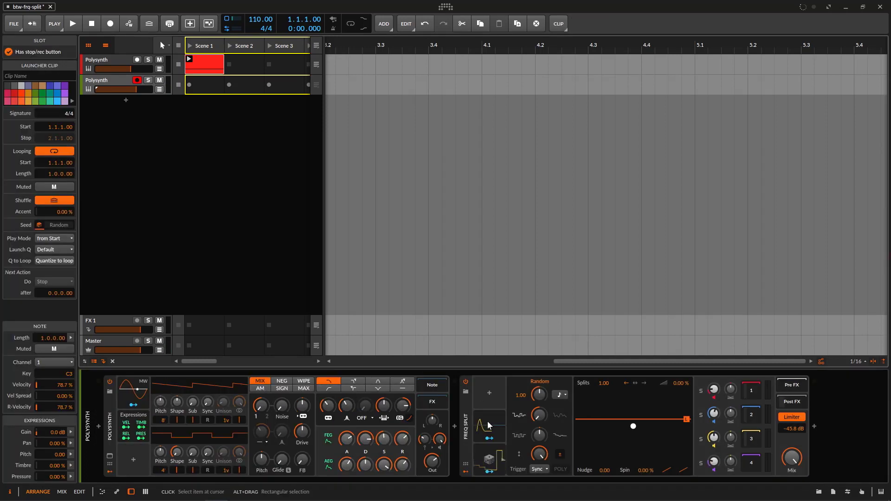
Step: Bypass and re-enable Freq Split several times to compare the dry Polysynth with the processed sound
{"action": "left_click", "coordinate": [465, 382]}
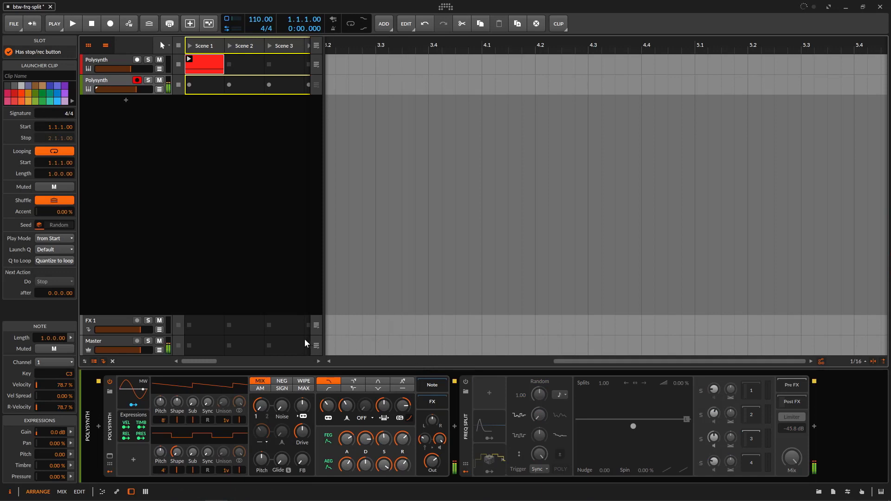
{"action": "left_click", "coordinate": [467, 380]}
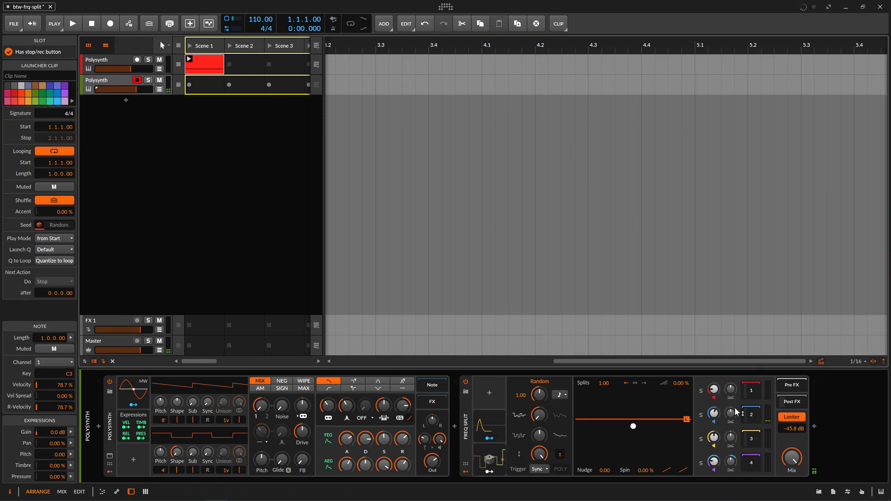
{"action": "left_click", "coordinate": [466, 381]}
{"action": "left_click", "coordinate": [467, 416]}
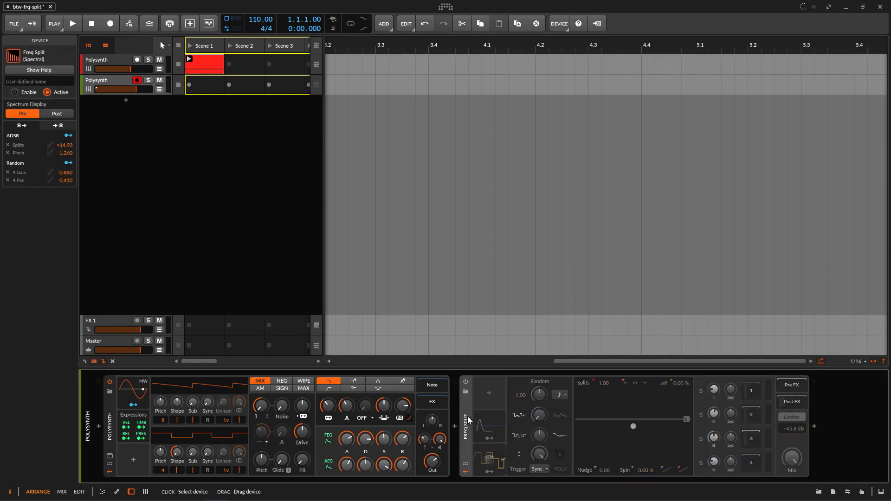
{"action": "left_click", "coordinate": [465, 381]}
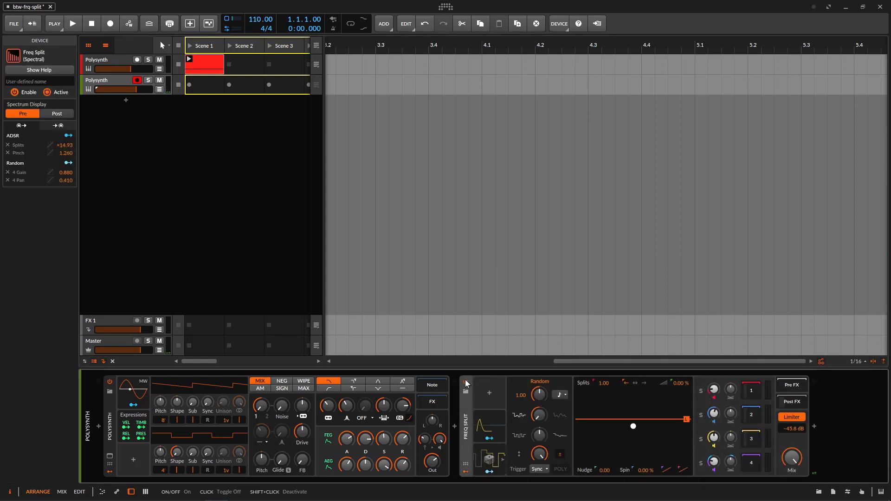